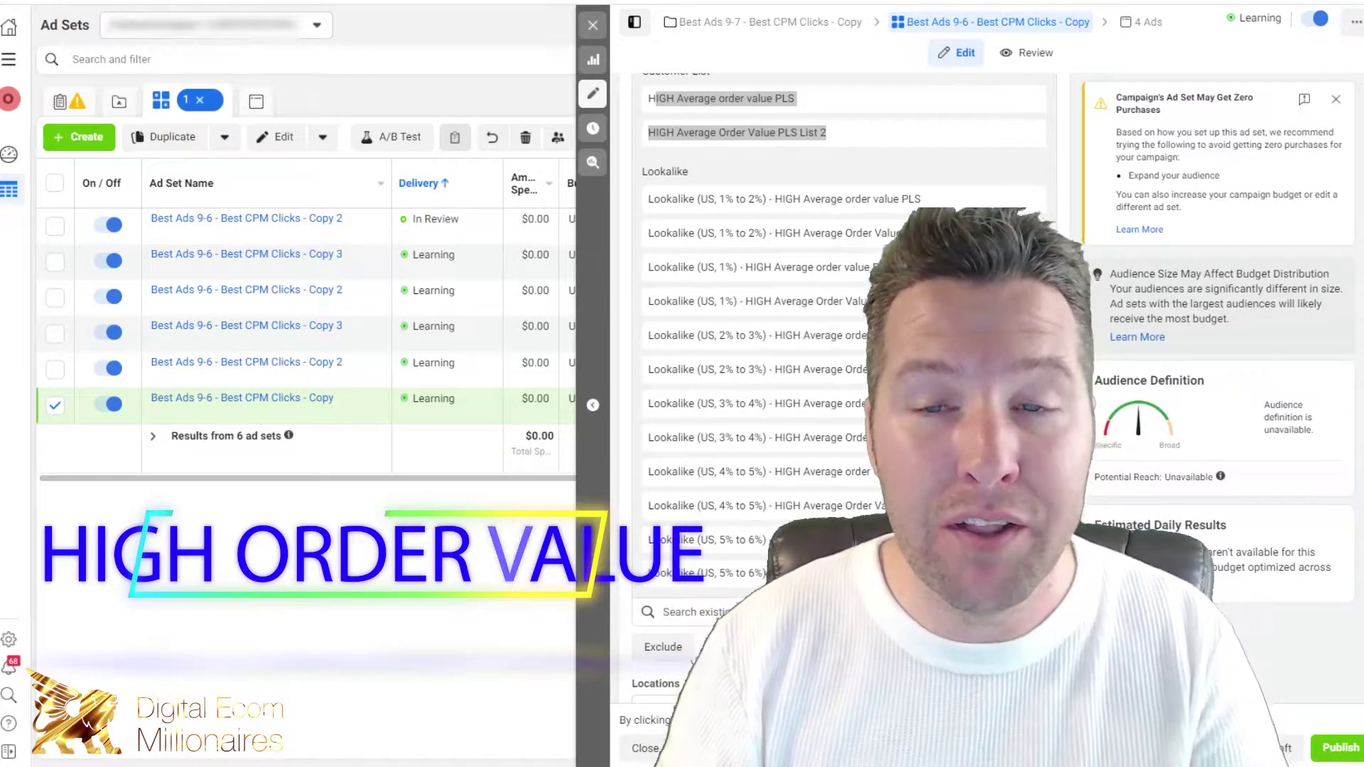
Step: Check the second customer list's options, then highlight both customer list names
left_click(785, 135)
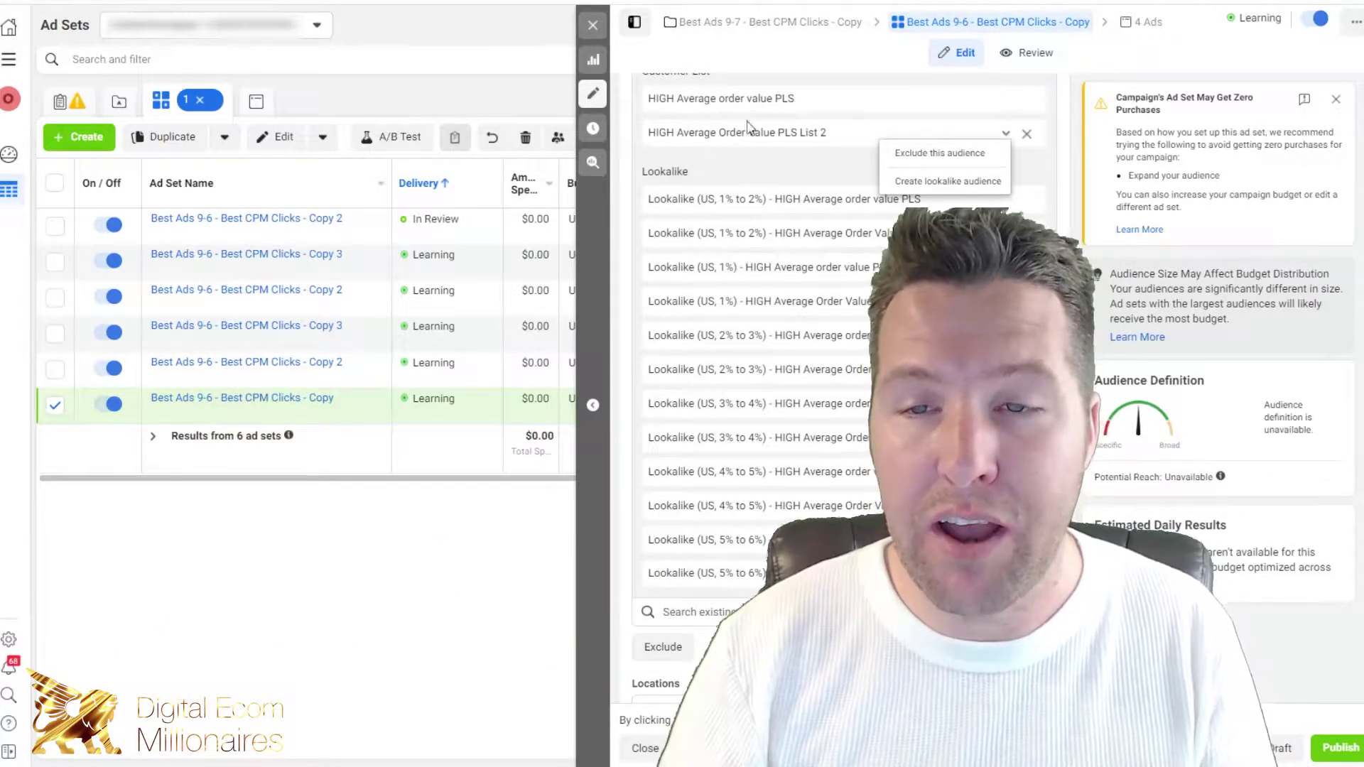
left_click_drag(1084, 247, 1079, 257)
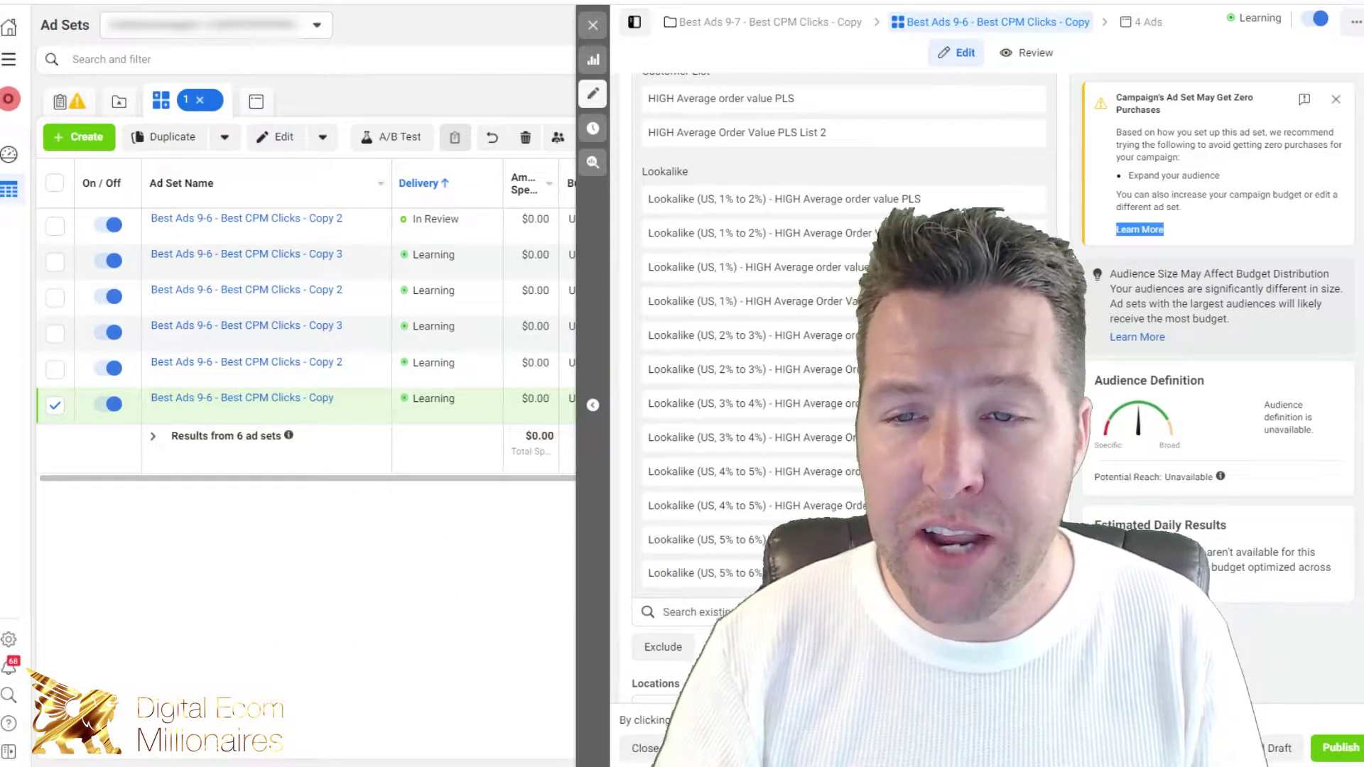
scroll(838, 355, "up", 4)
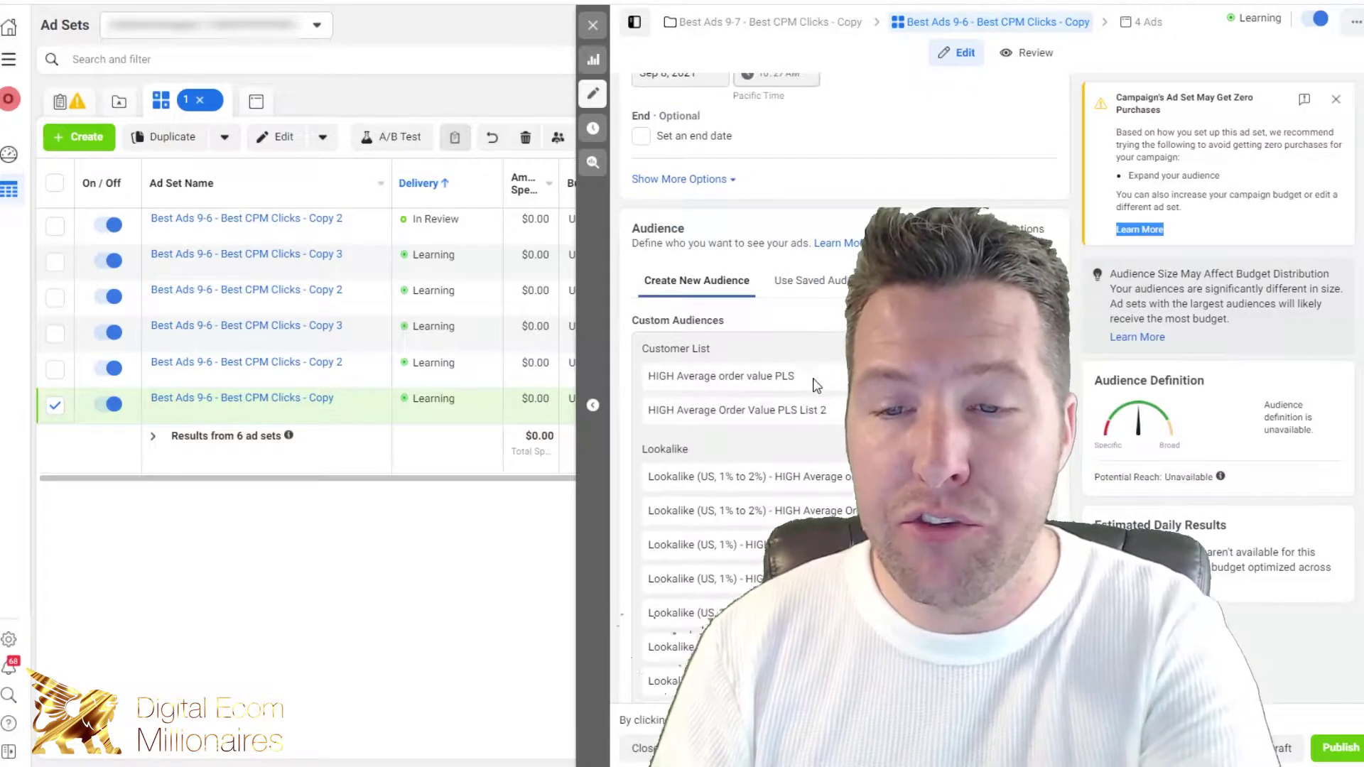
left_click_drag(796, 380, 643, 364)
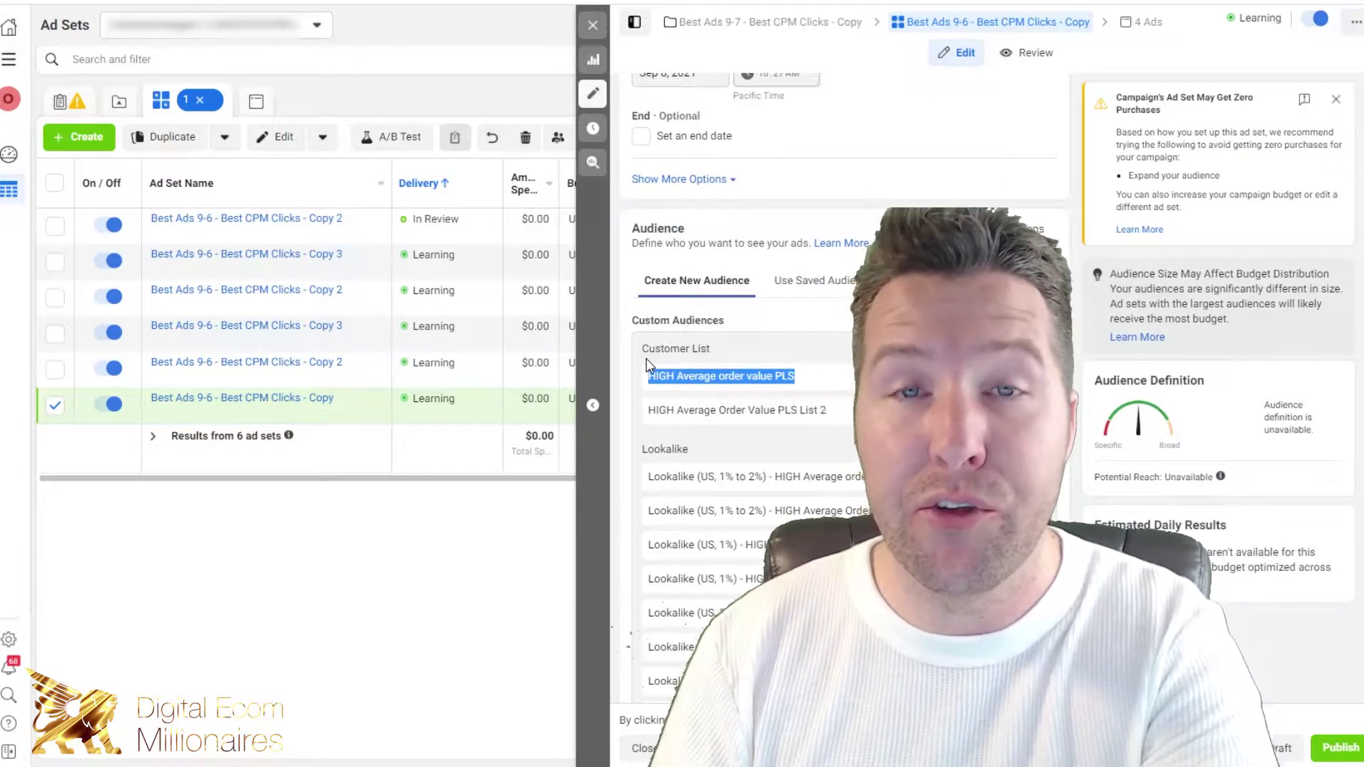
left_click_drag(827, 411, 650, 413)
scroll(712, 424, "down", 4)
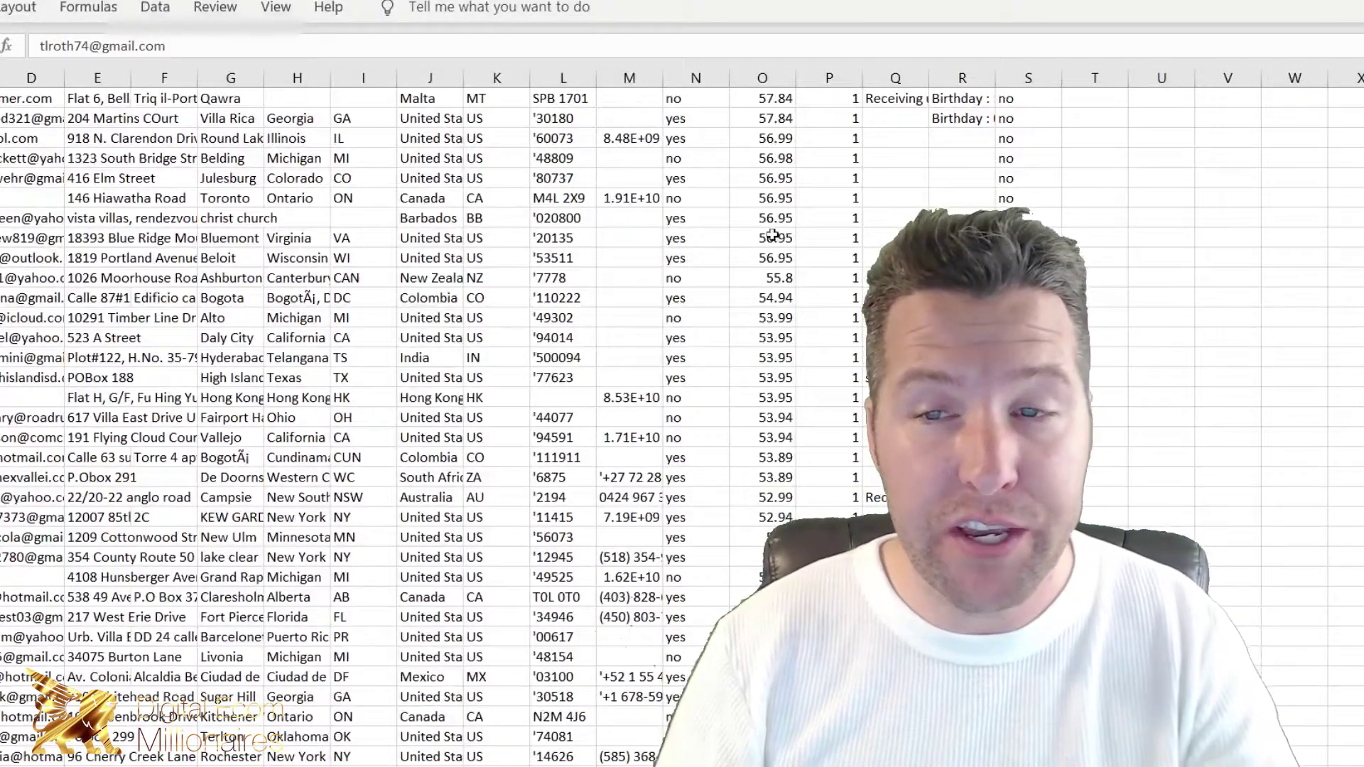
scroll(771, 236, "up", 15)
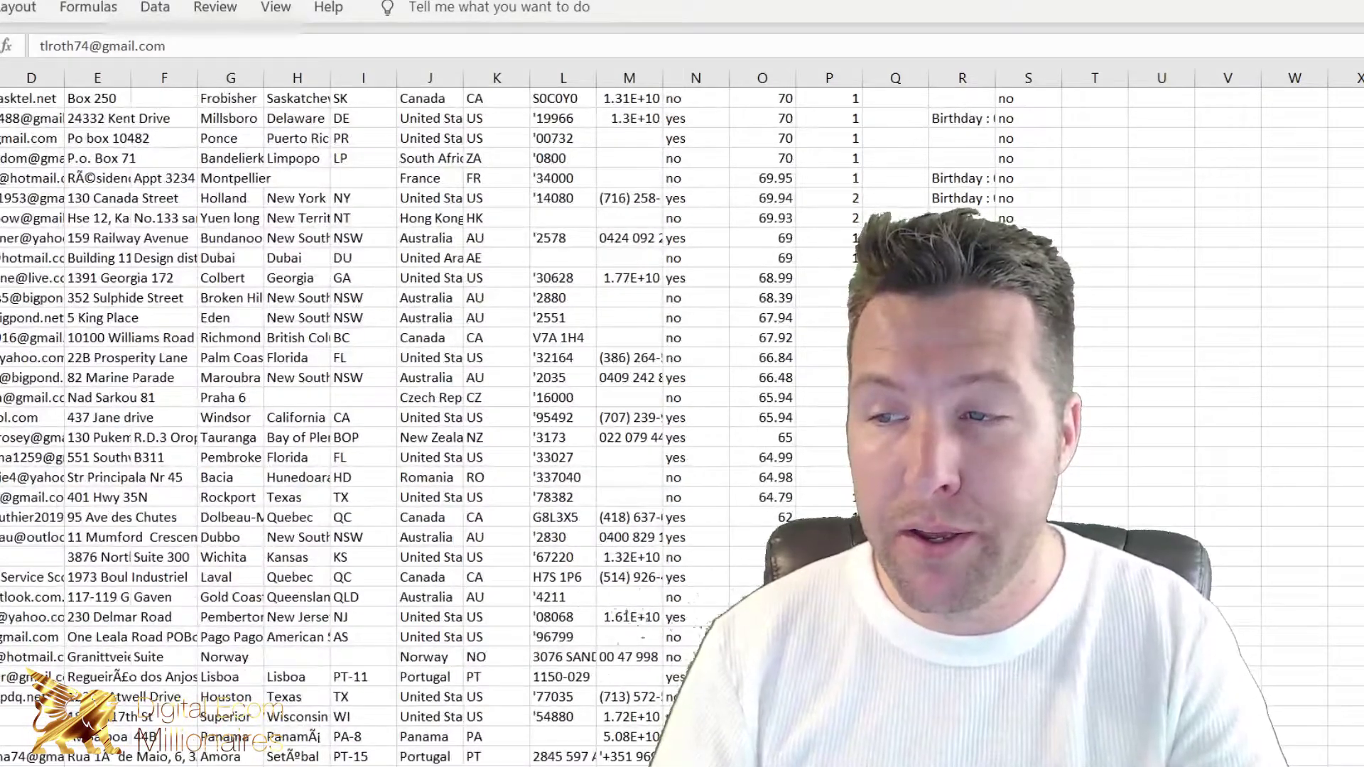
scroll(760, 118, "up", 15)
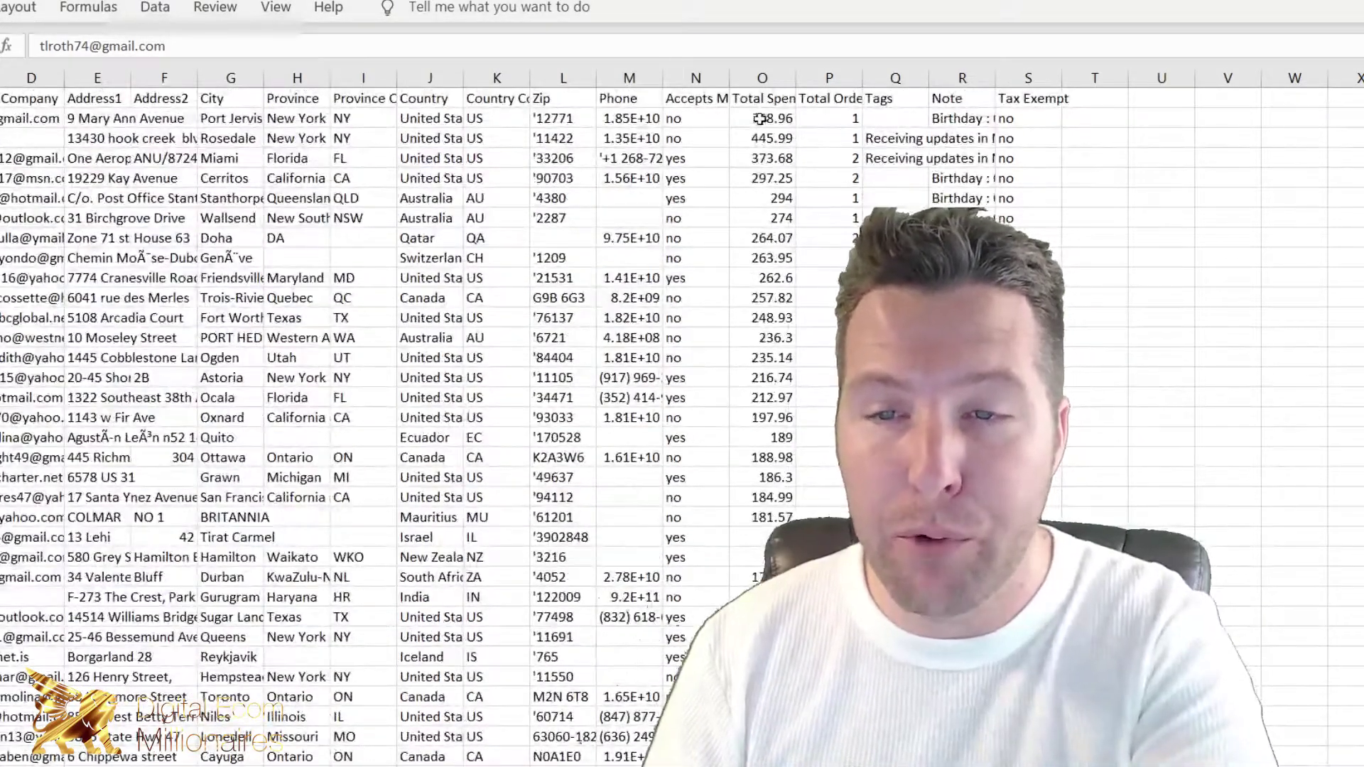
left_click(767, 123)
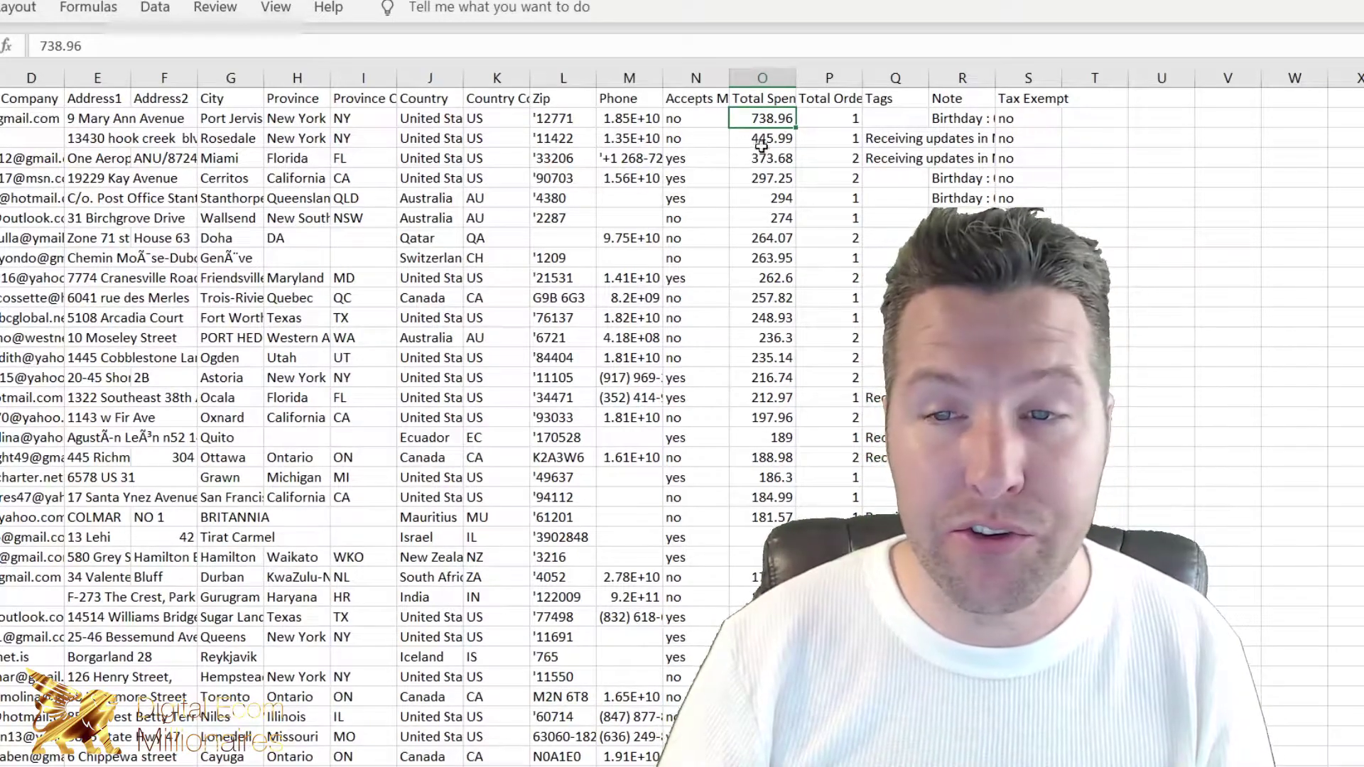
scroll(681, 426, "down", 20)
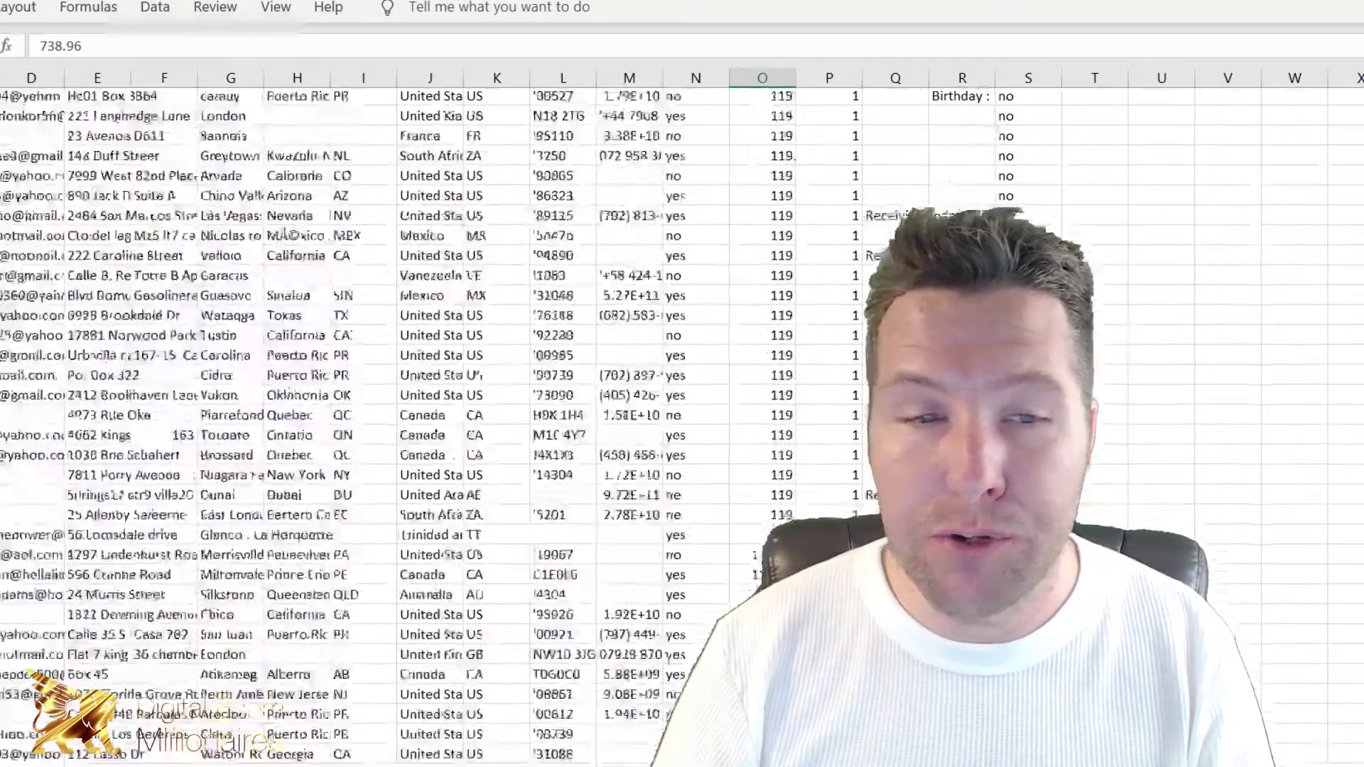
scroll(355, 426, "up", 15)
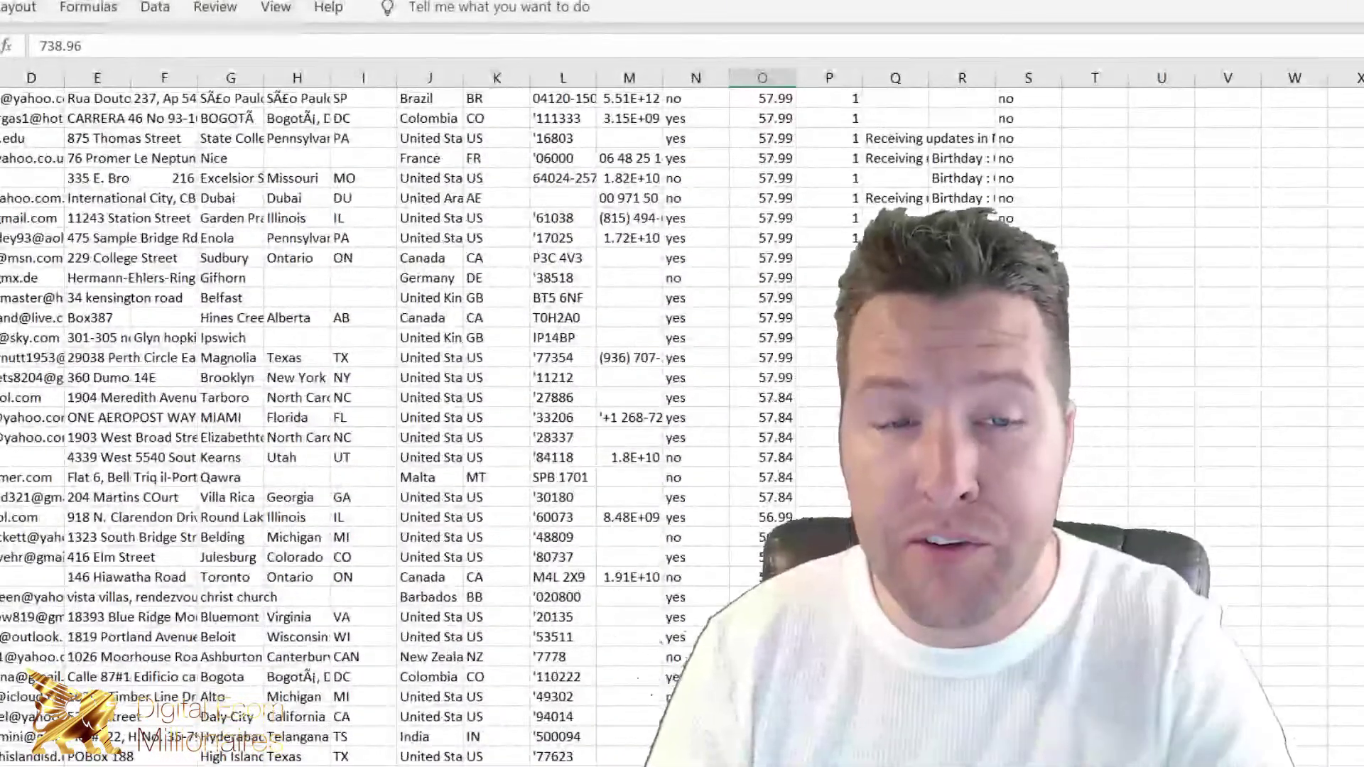
left_click(2, 557, "shift")
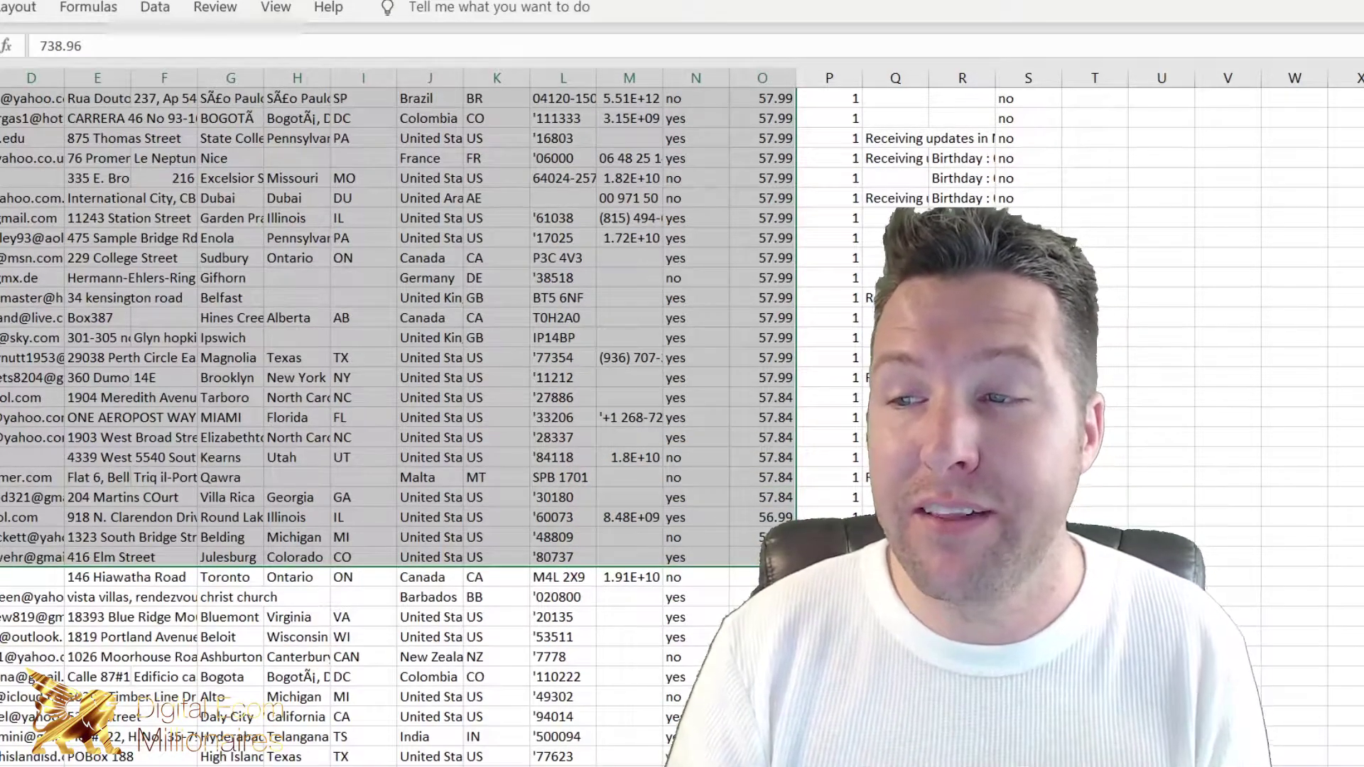
scroll(645, 357, "up", 15)
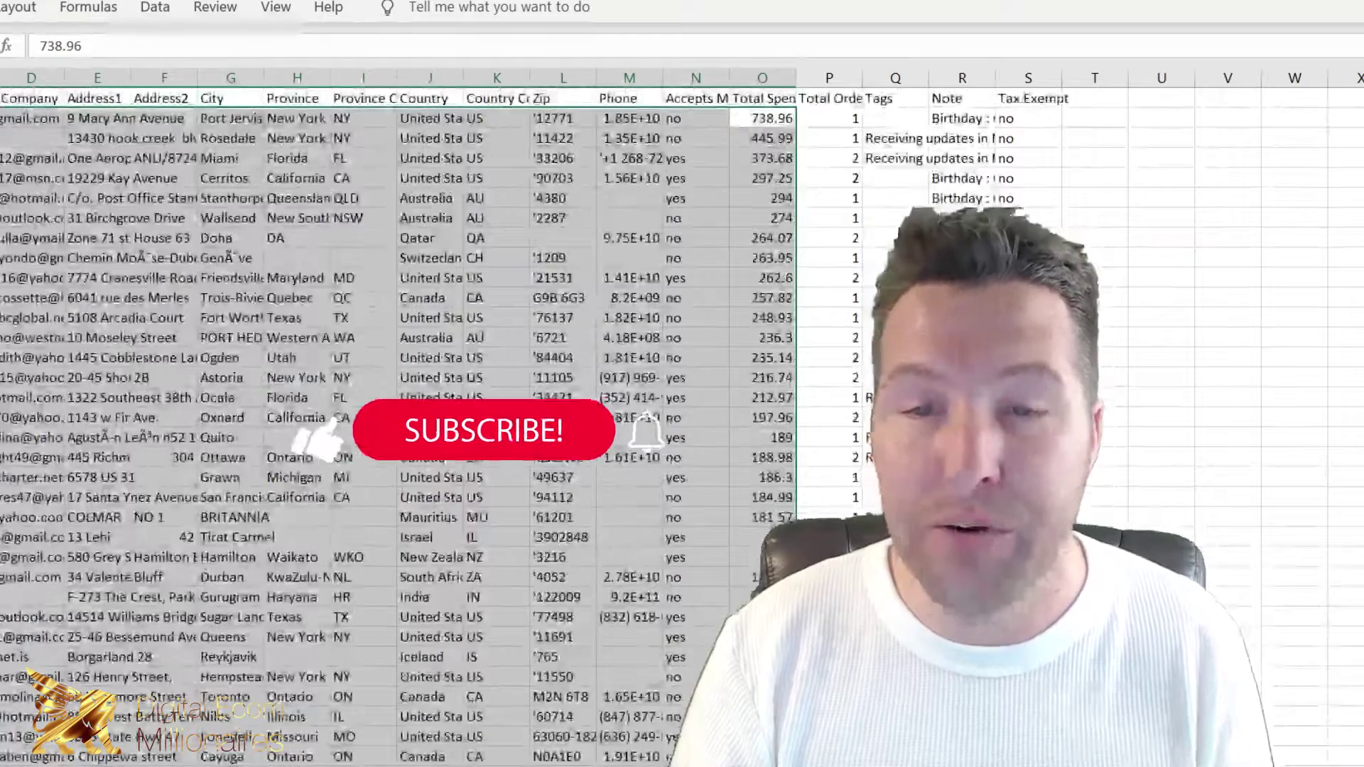
Step: Switch to the other Excel customer sheet, sorted from 1893.37 Total Spent
key("super+Tab")
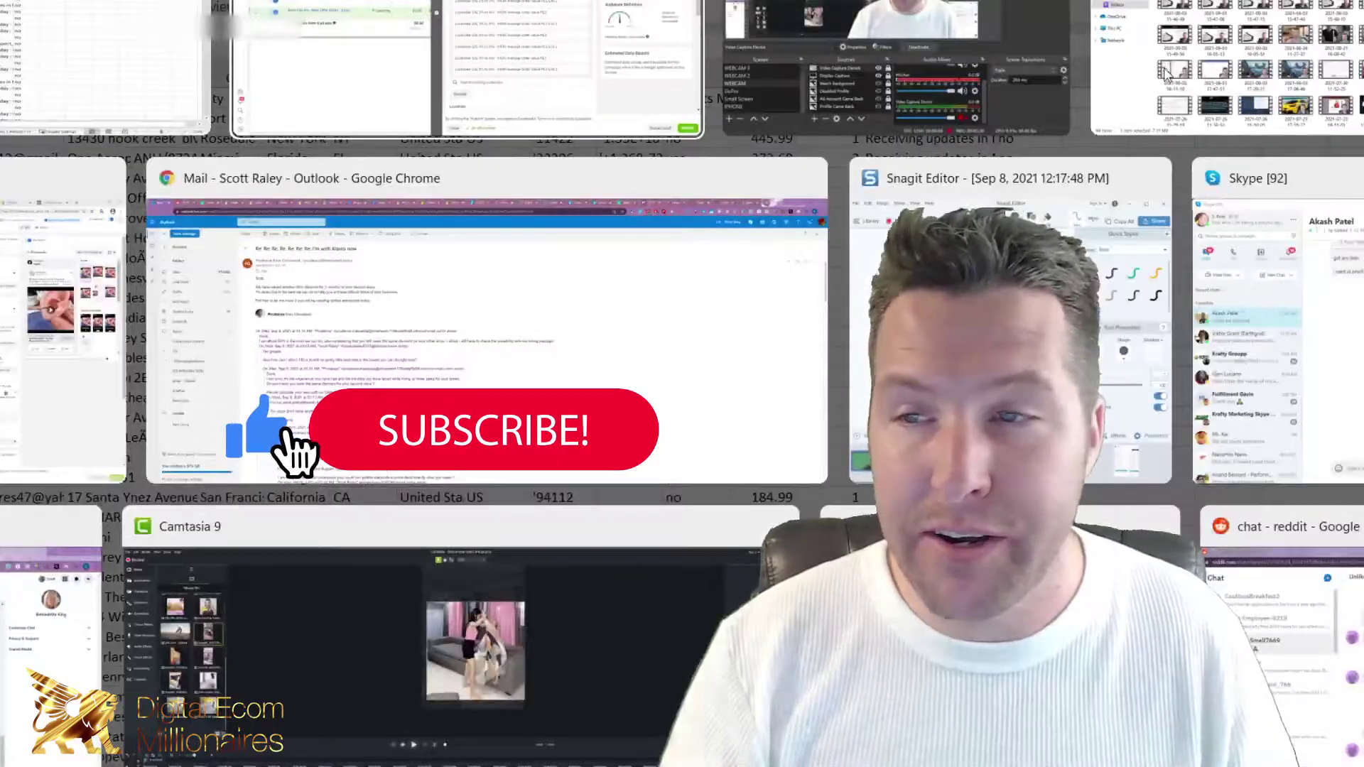
key("Escape")
key("alt")
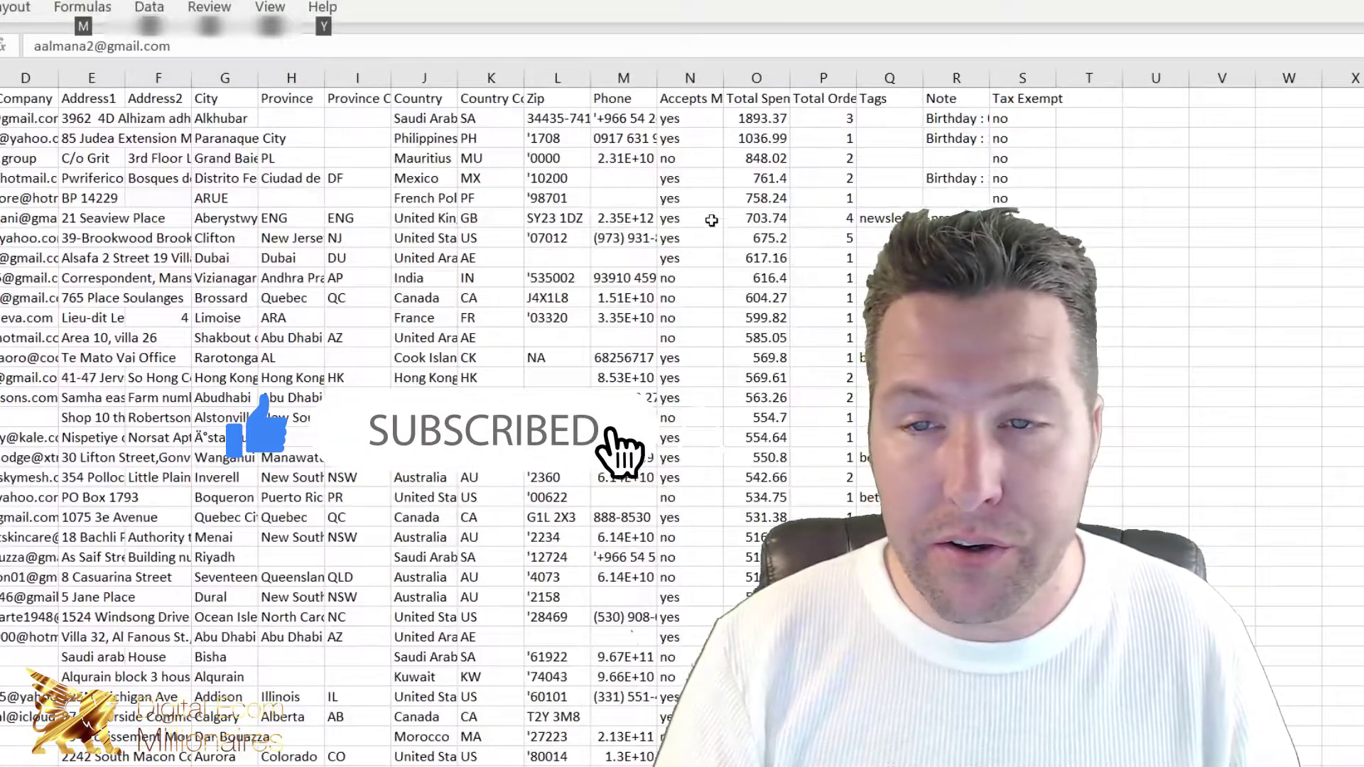
Step: Select the Total Spent column and check the Data sort options without sorting
left_click(751, 74)
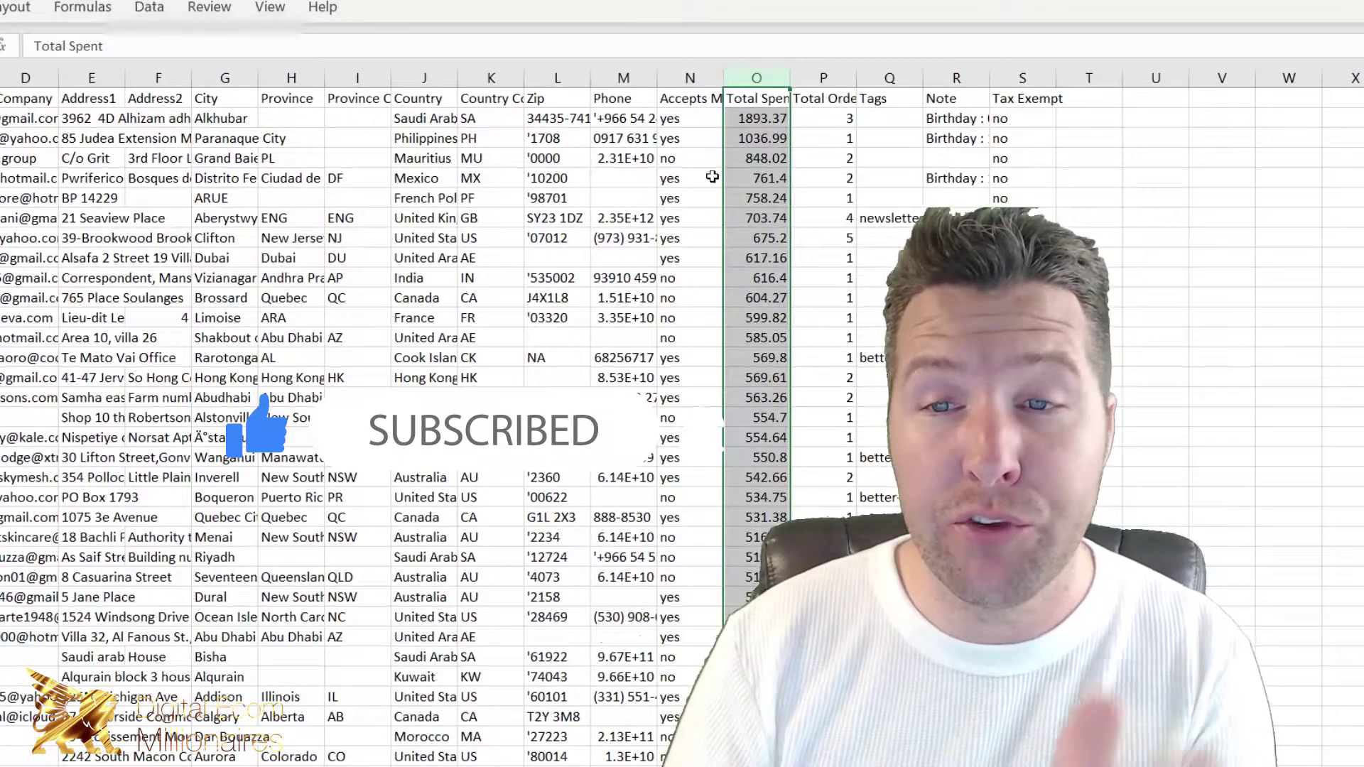
left_click(149, 8)
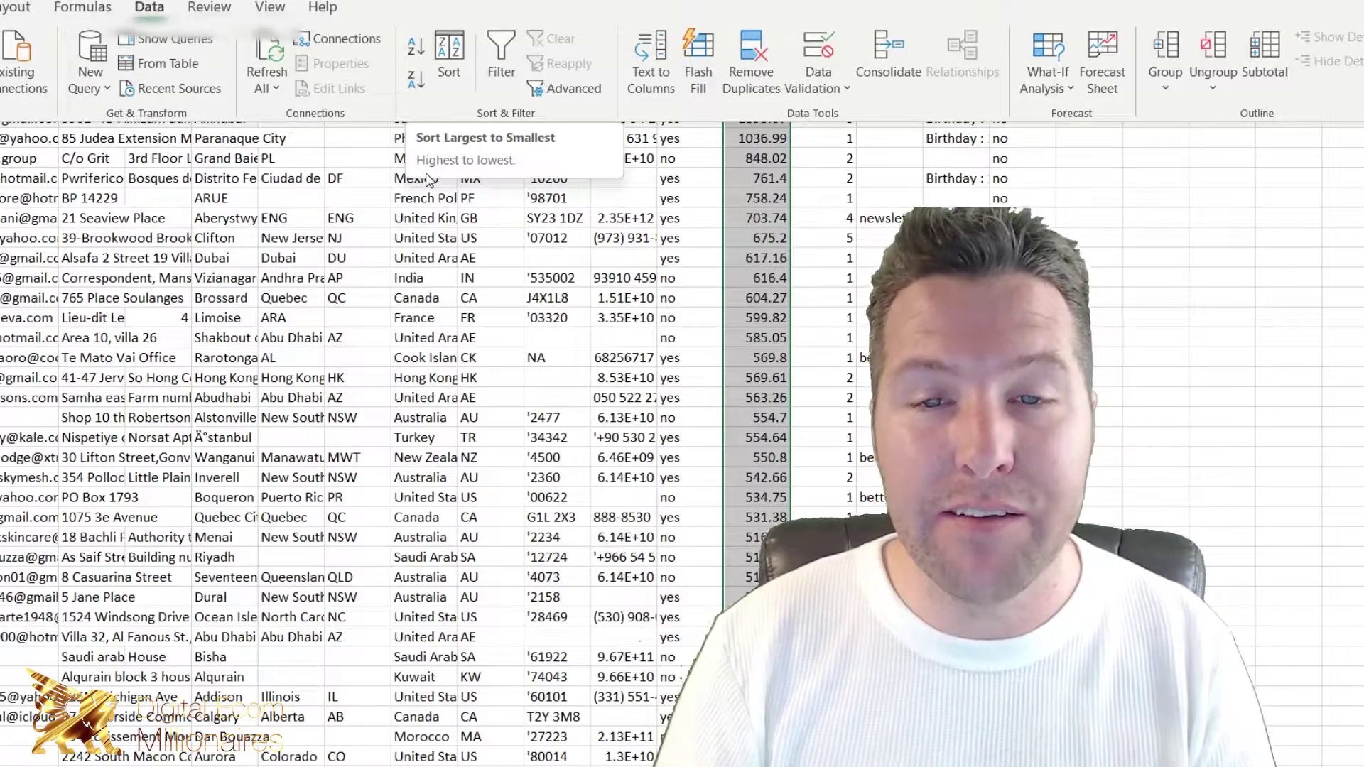
left_click(444, 238)
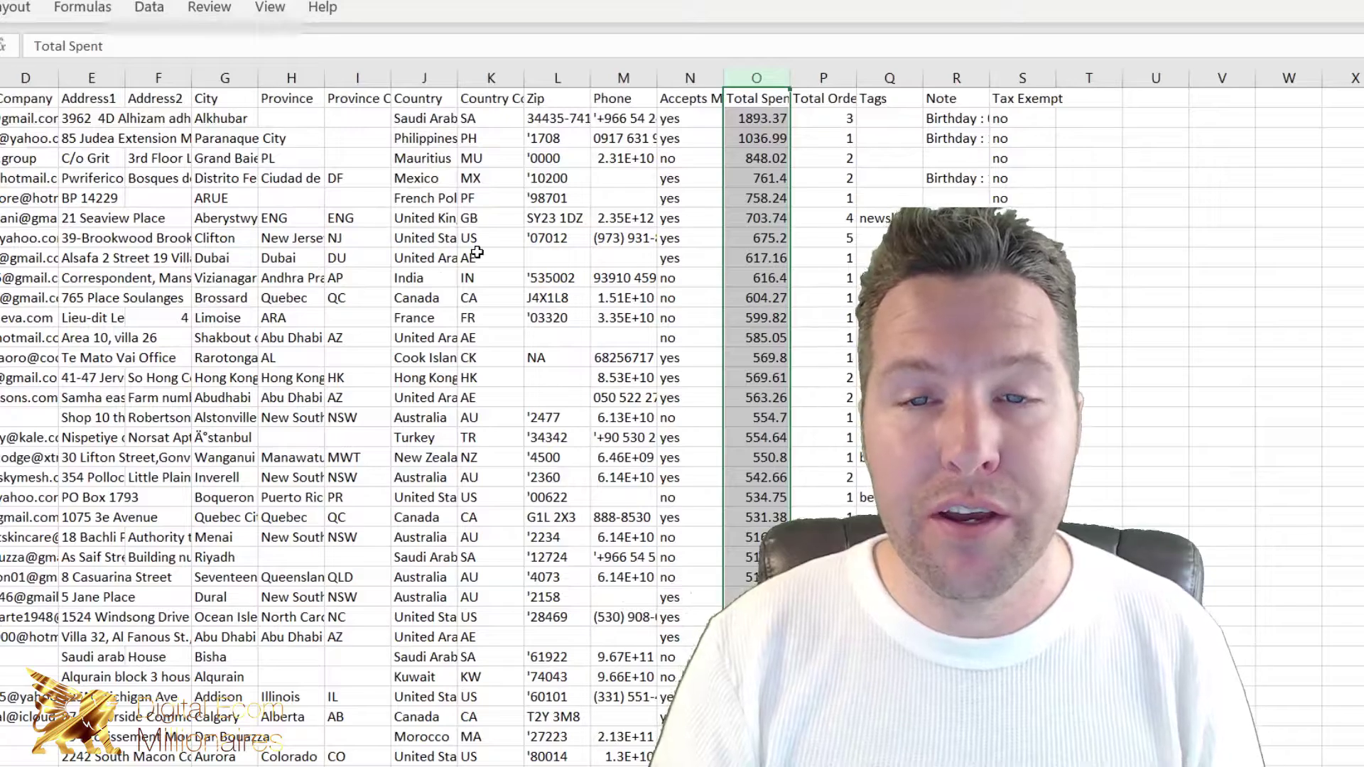
left_click(3, 118)
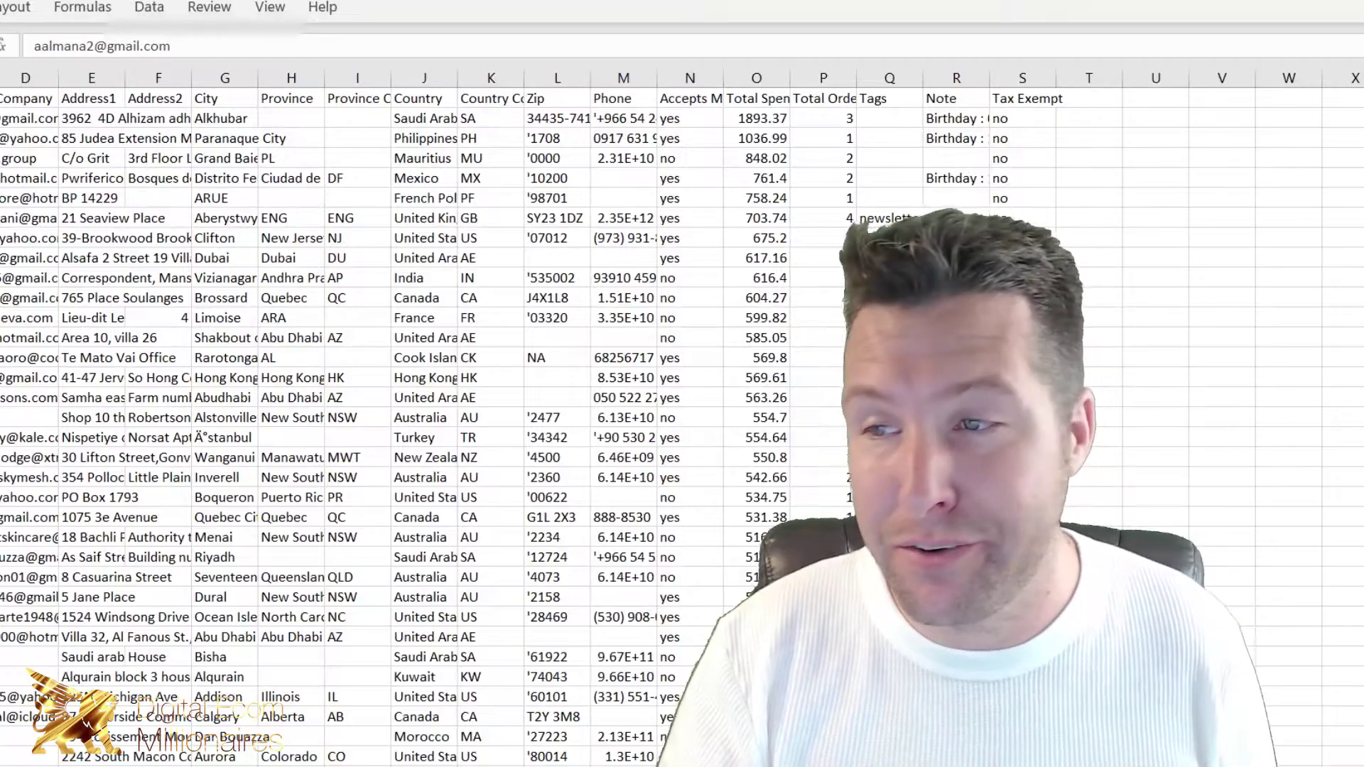
Step: Copy the customer emails down to the 56.99 Total Spent rows and return to Ads Manager
scroll(426, 426, "down", 20)
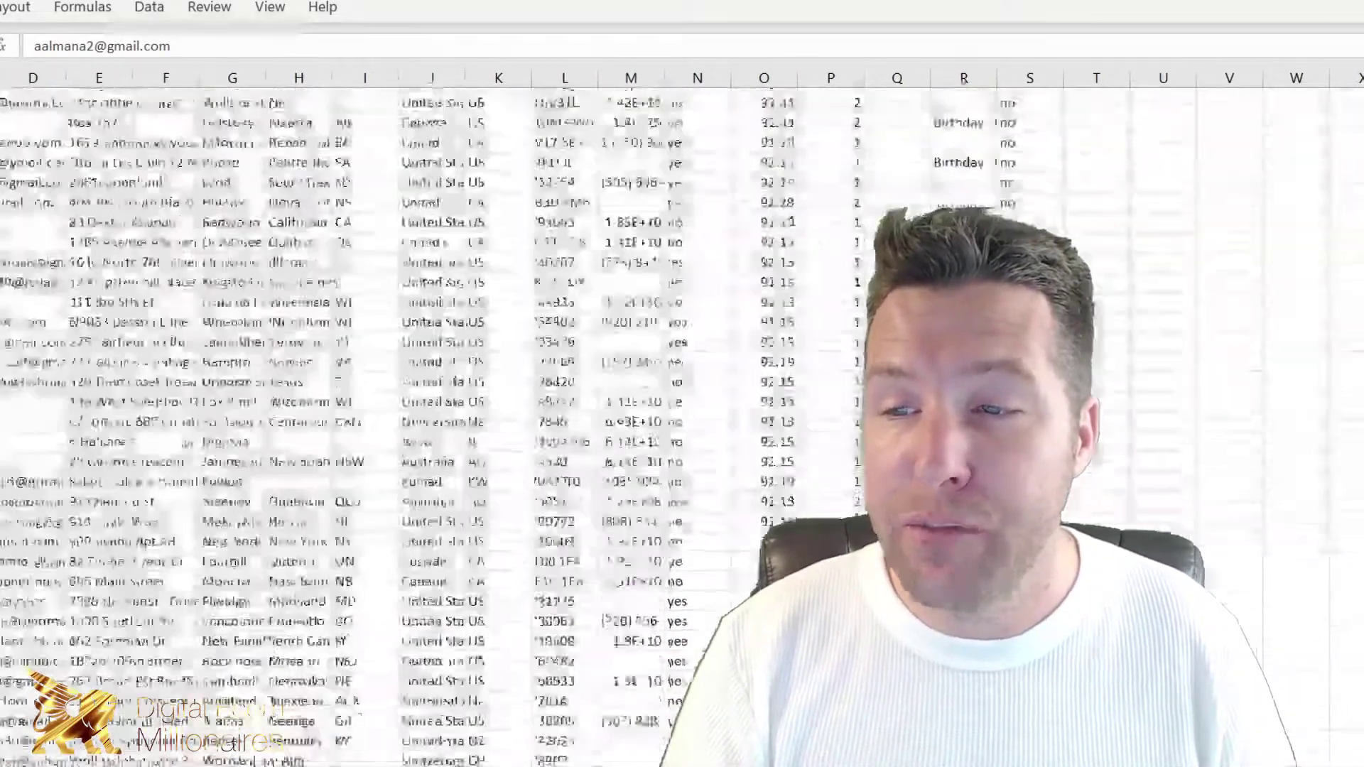
scroll(1015, 213, "down", 10)
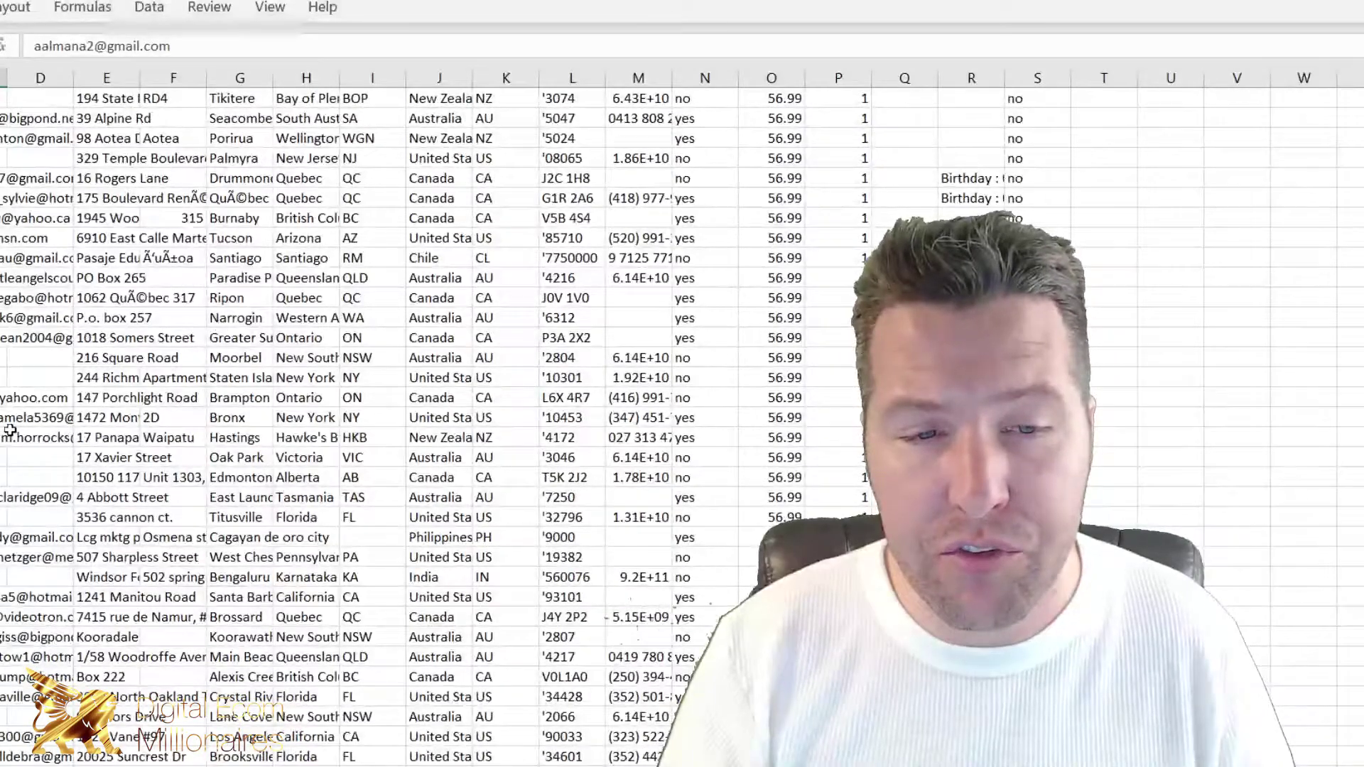
left_click(10, 430, "shift")
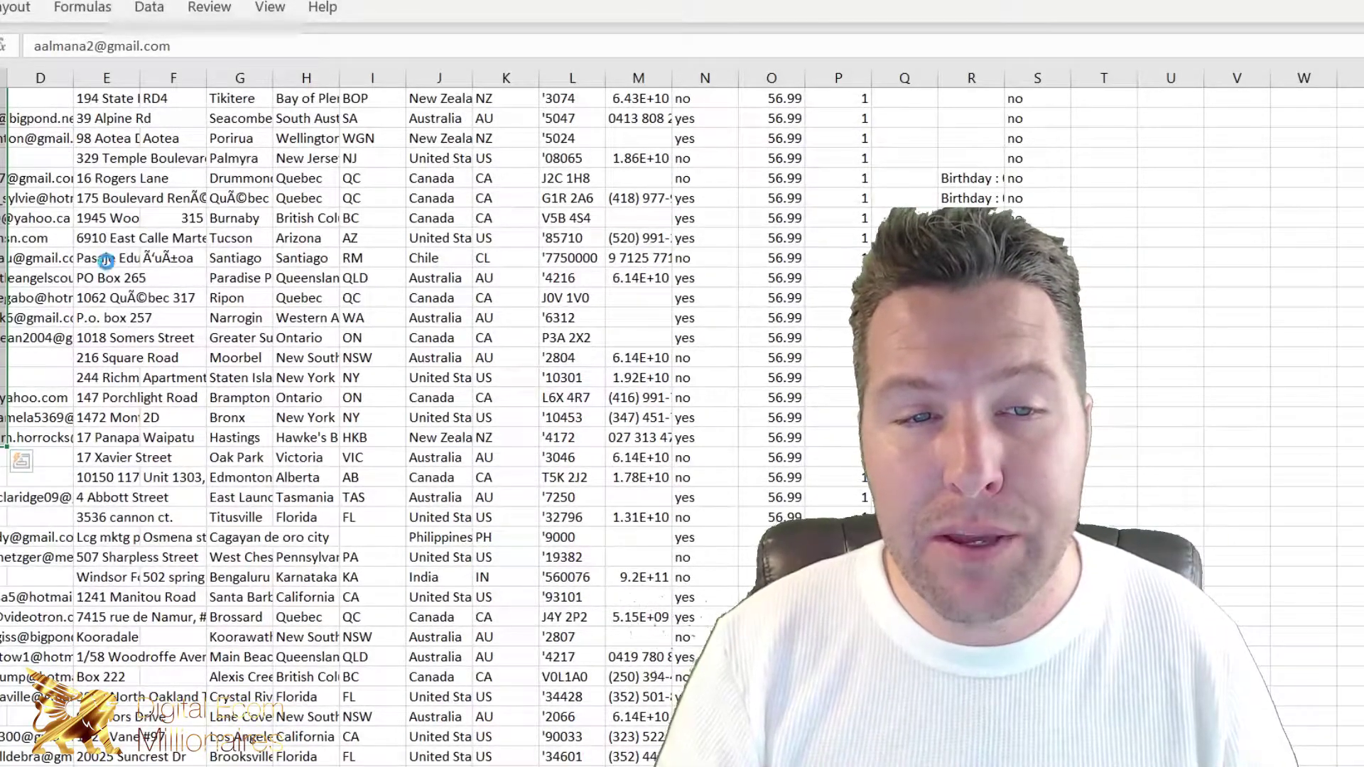
key("ctrl+c")
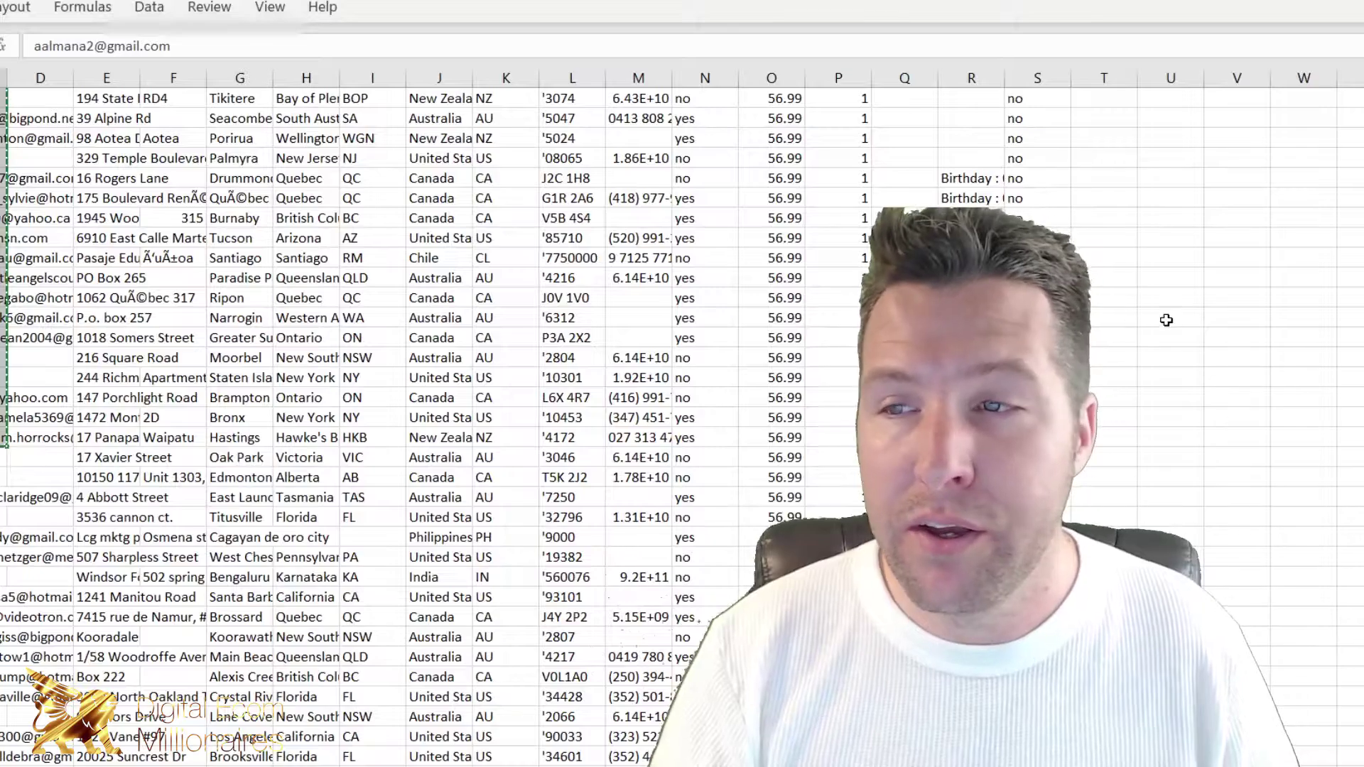
key("super+Tab")
left_click(1234, 49)
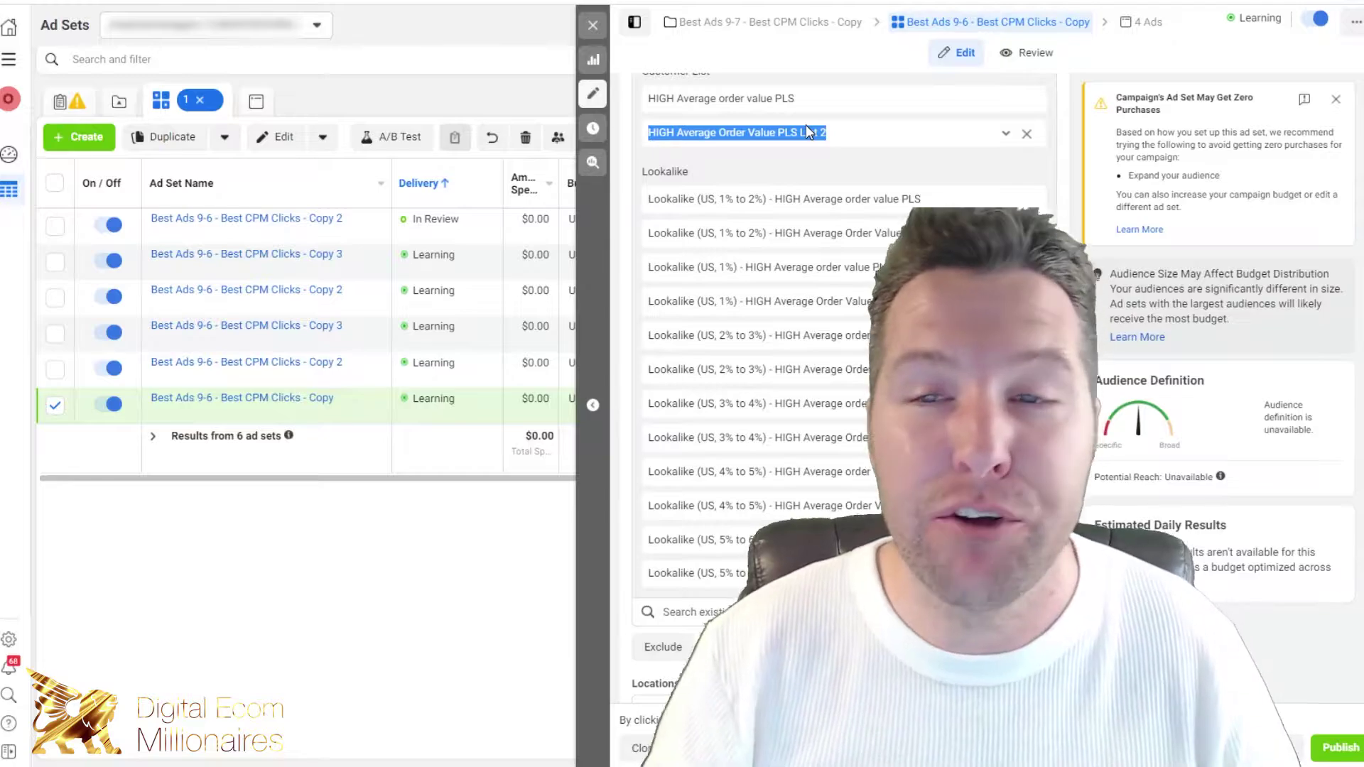
Step: Start a new Custom Audience from the ad set's Audience section, choosing Customer list as the source
left_click(1187, 355)
scroll(1183, 362, "up", 4)
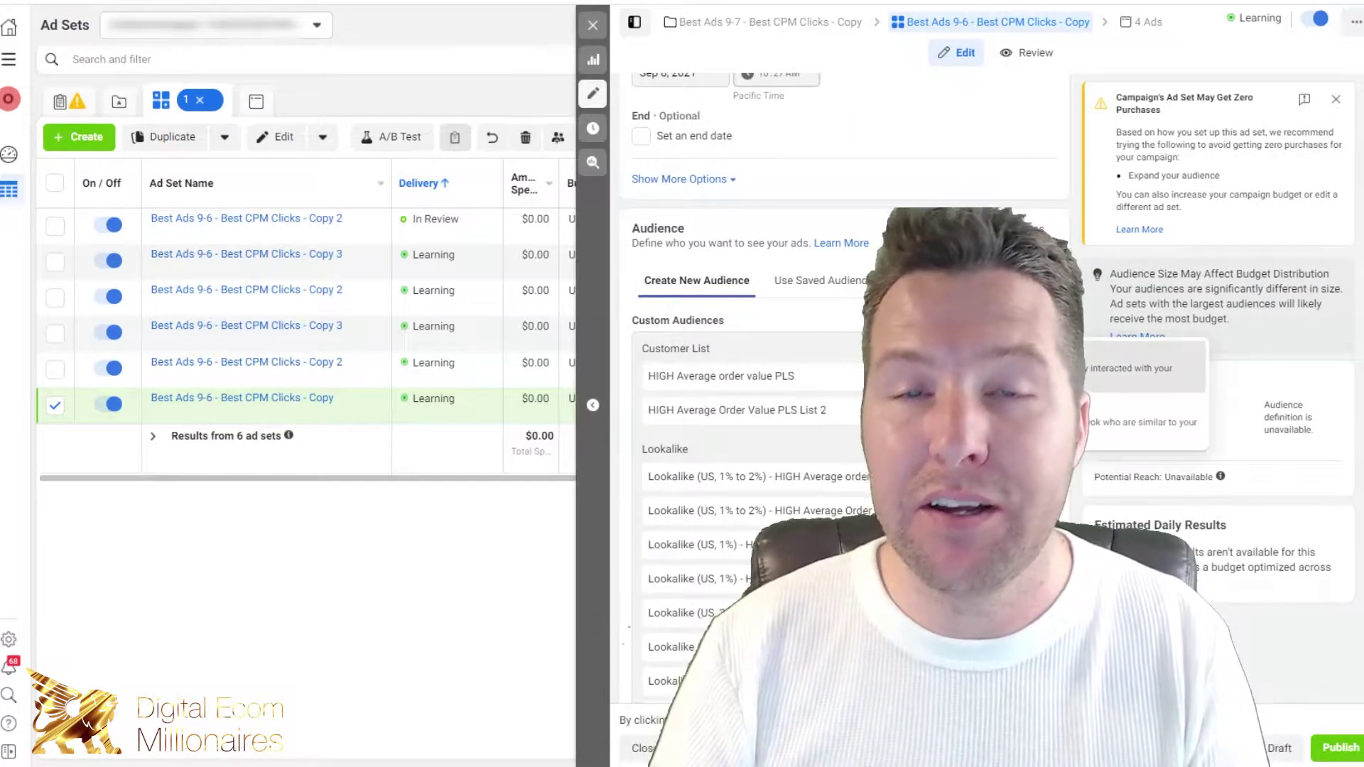
left_click(994, 363)
left_click(757, 307)
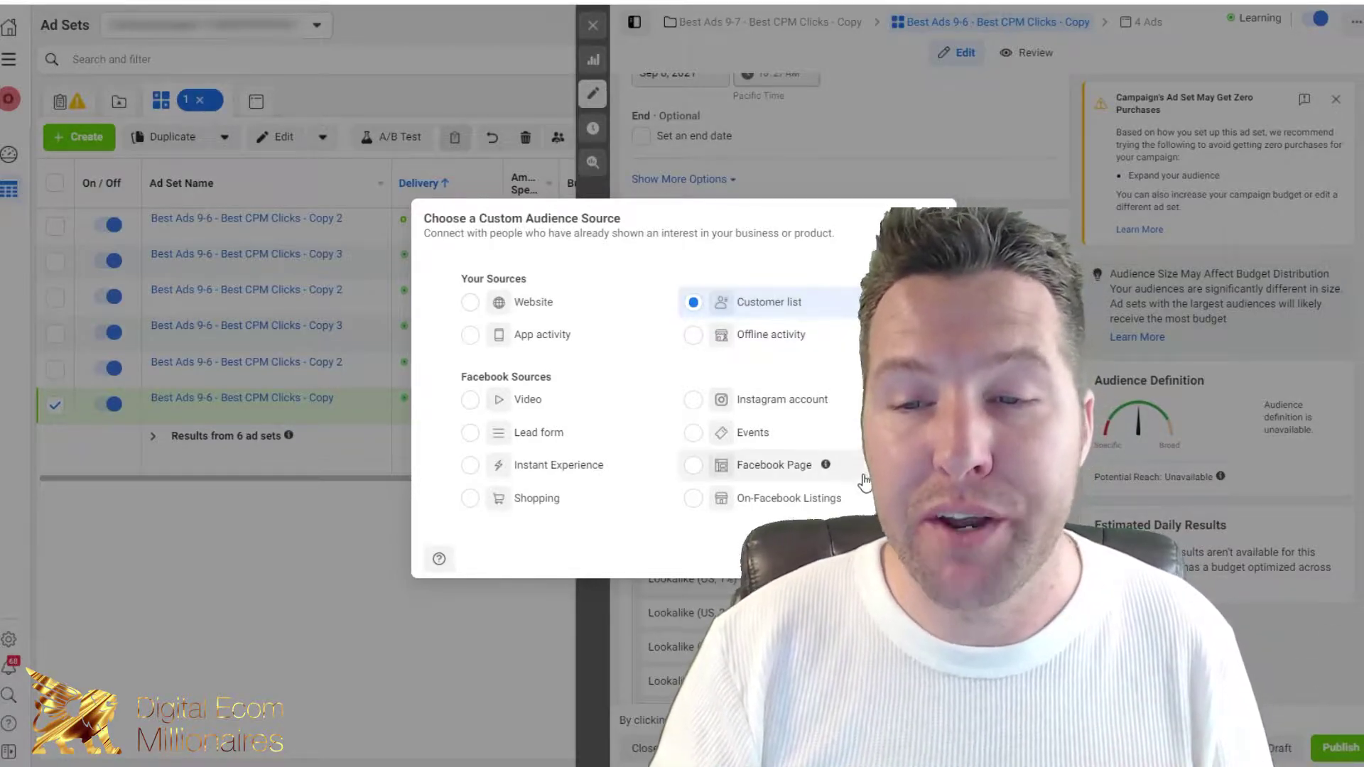
Step: Move past Prepare List and mark the list as having no customer value column
left_click(923, 558)
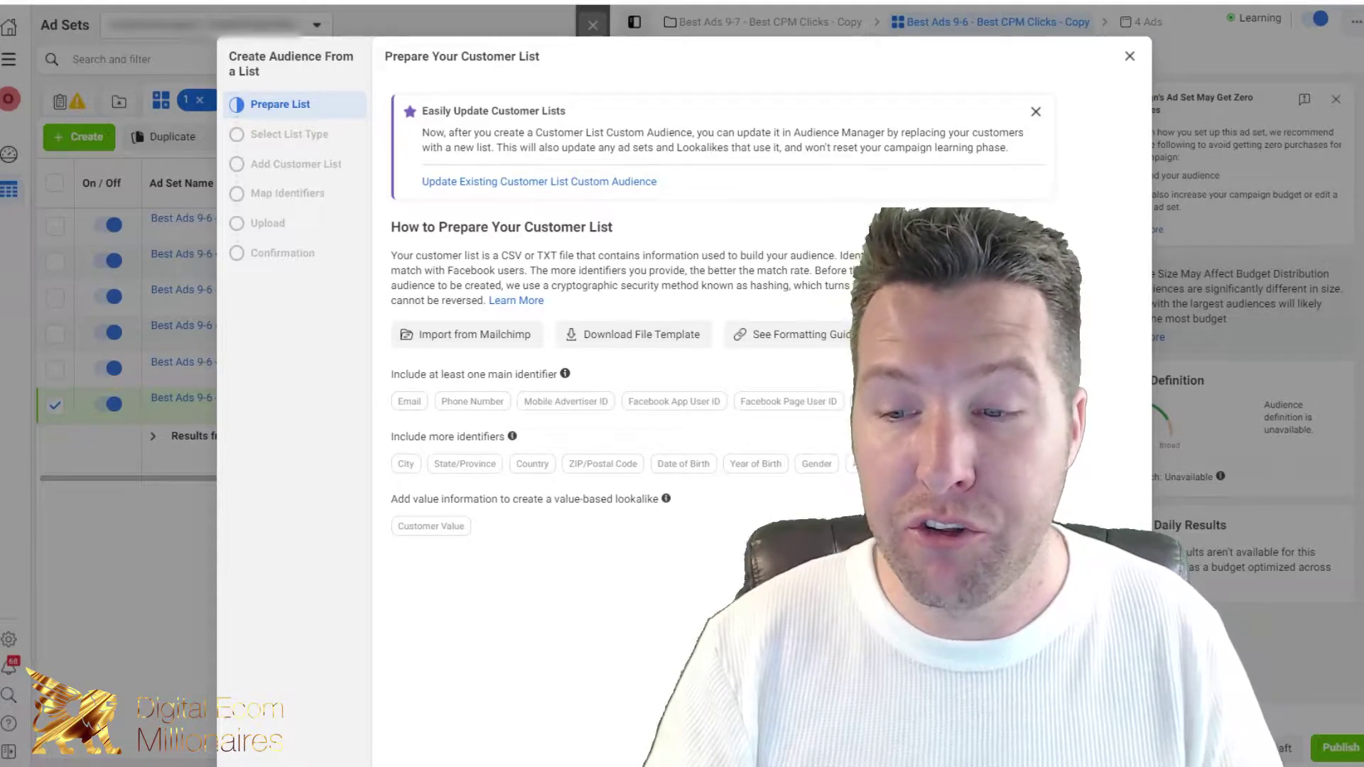
left_click(429, 380)
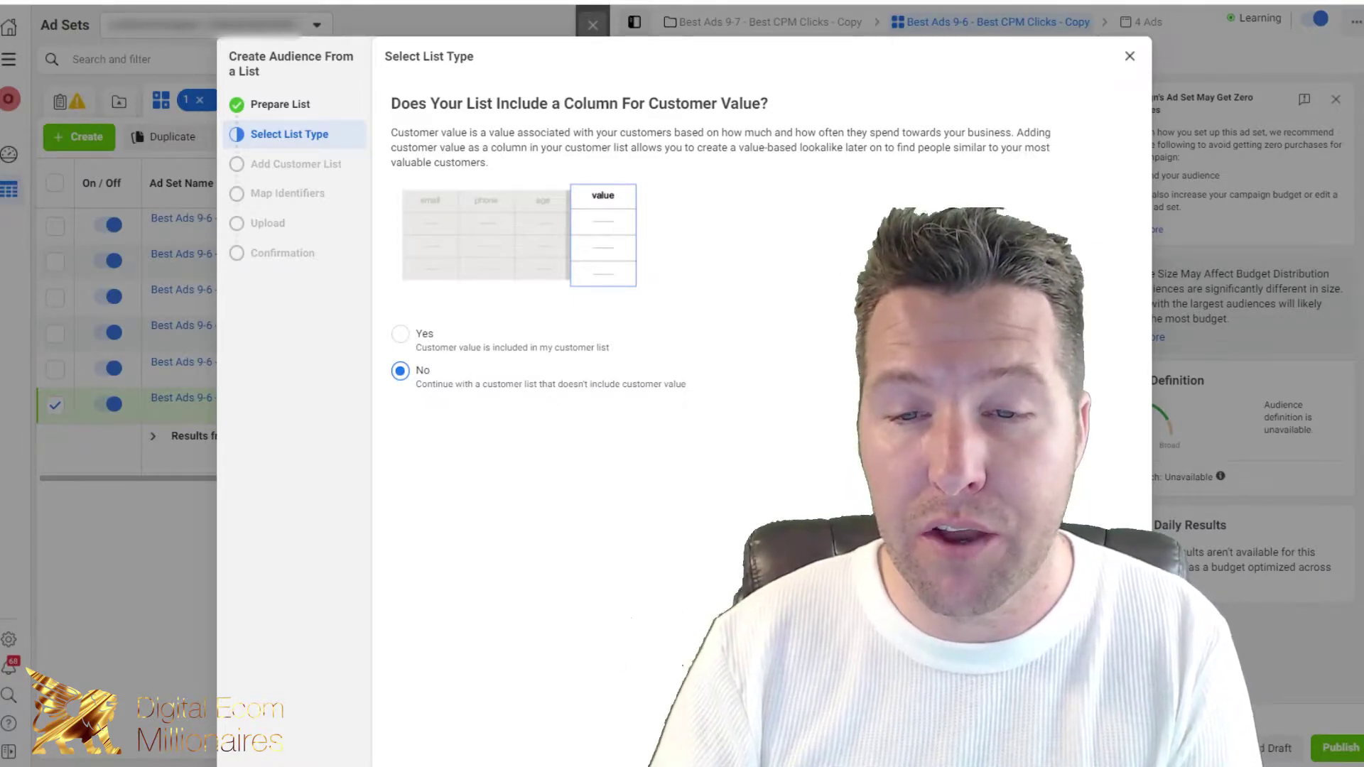
Step: Choose Paste Comma-Separated Values and name the audience 'High Average Order Value both list combined'
key("Return")
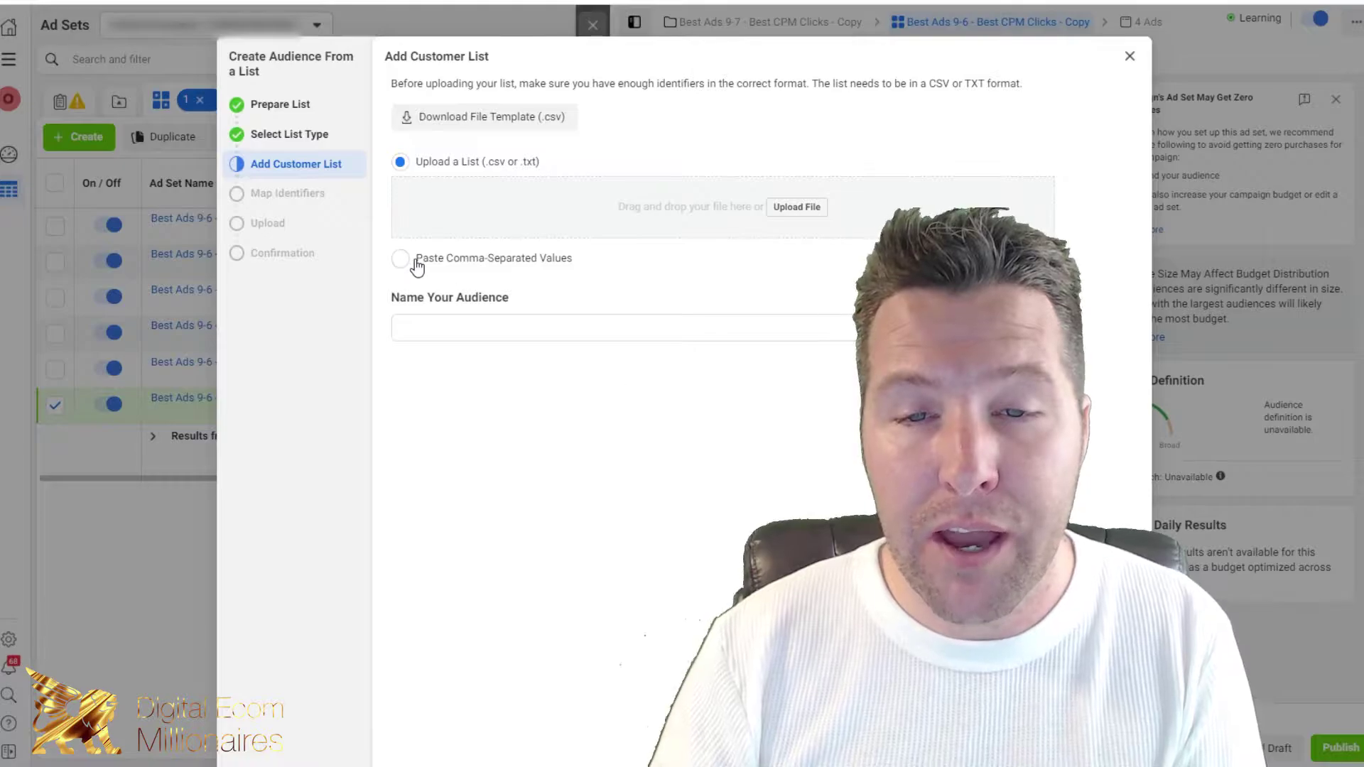
left_click(400, 259)
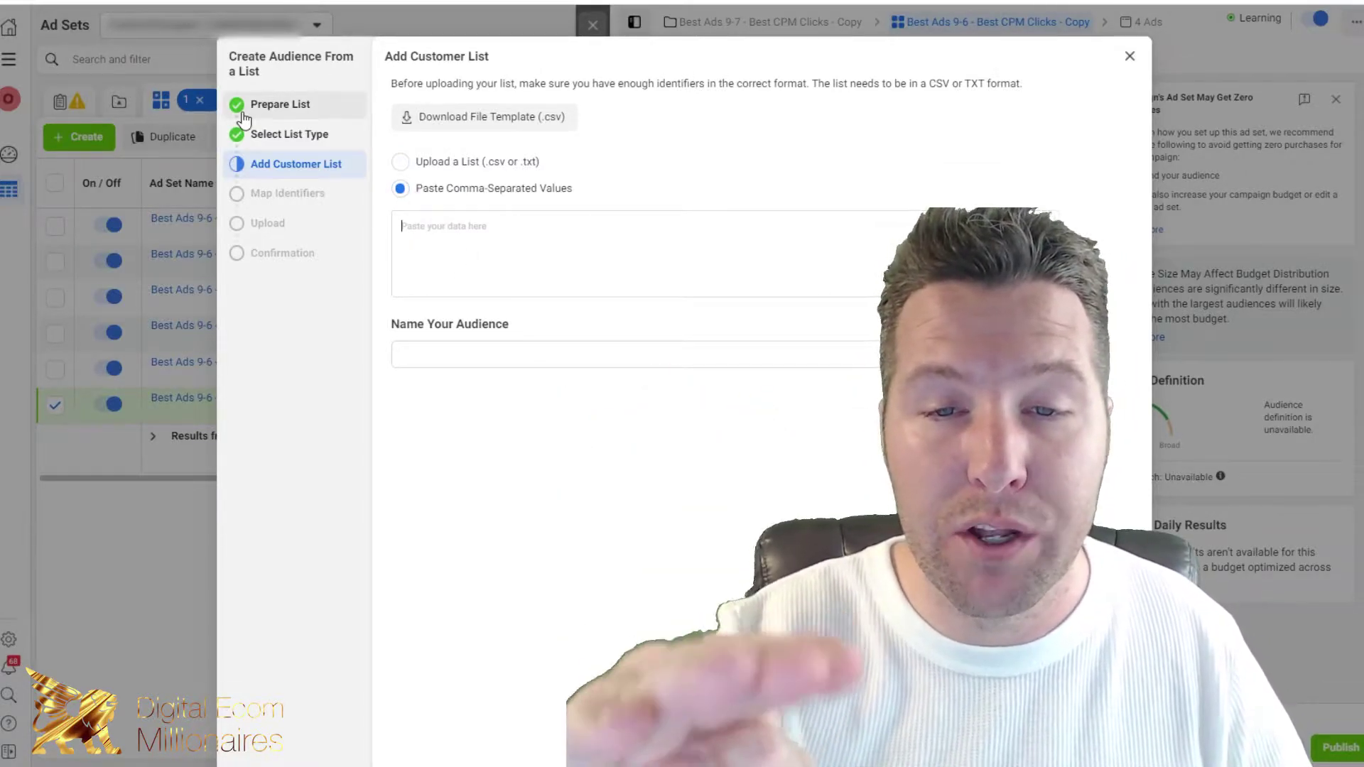
left_click(572, 352)
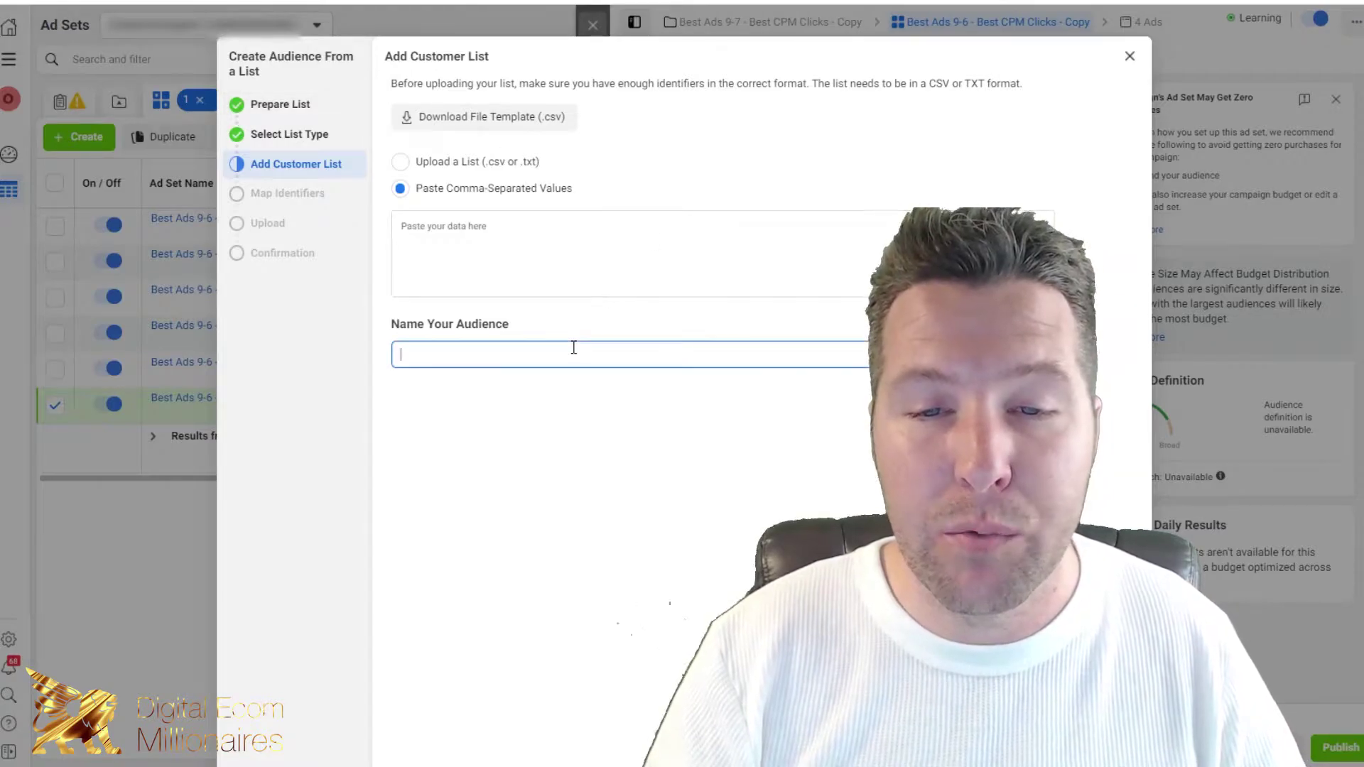
type("High")
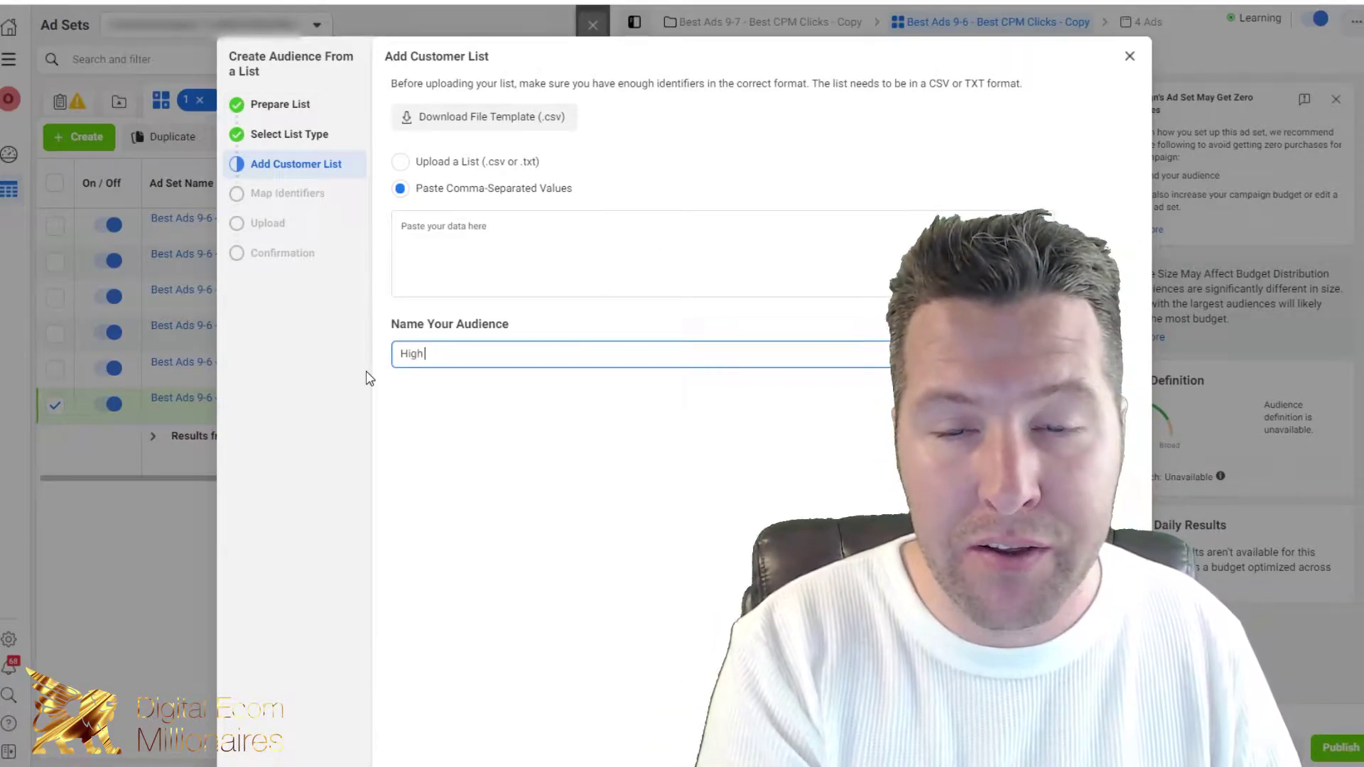
type(" Av")
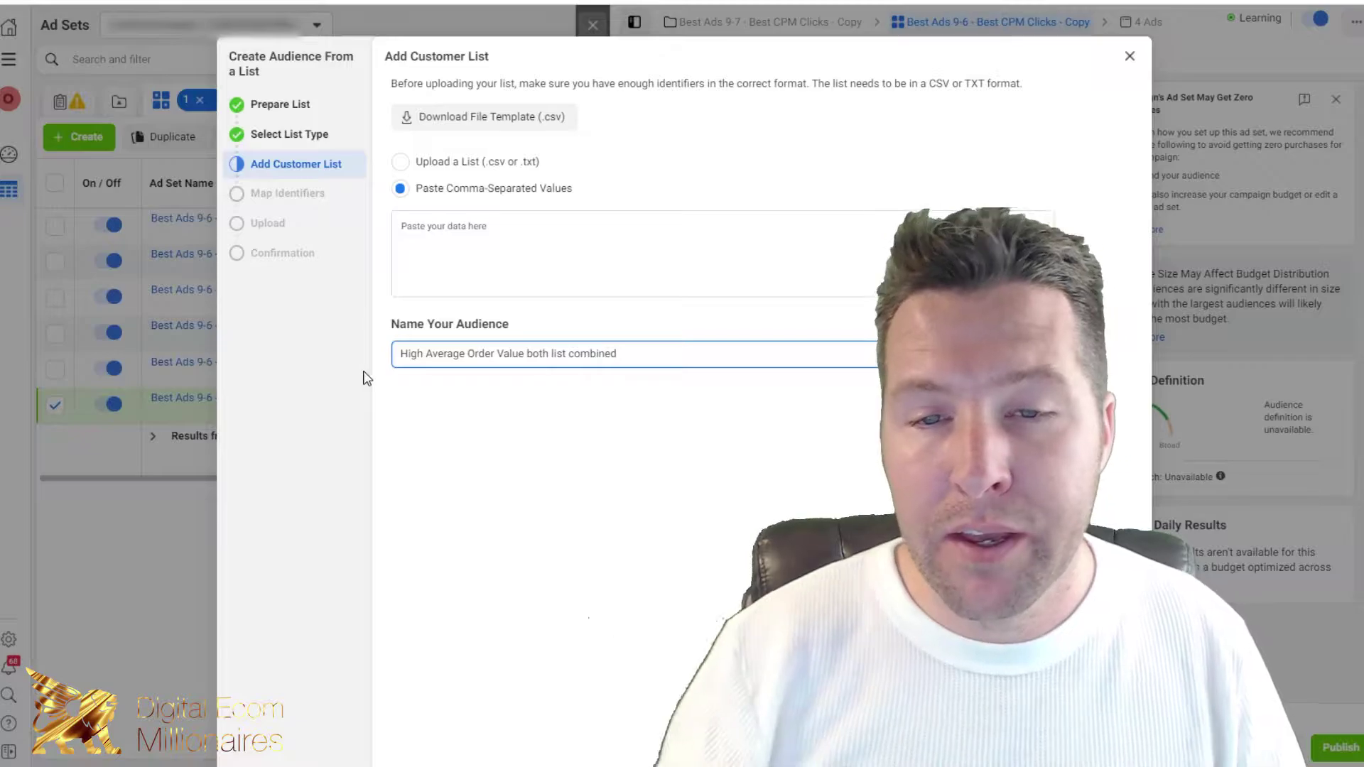
left_click(597, 286)
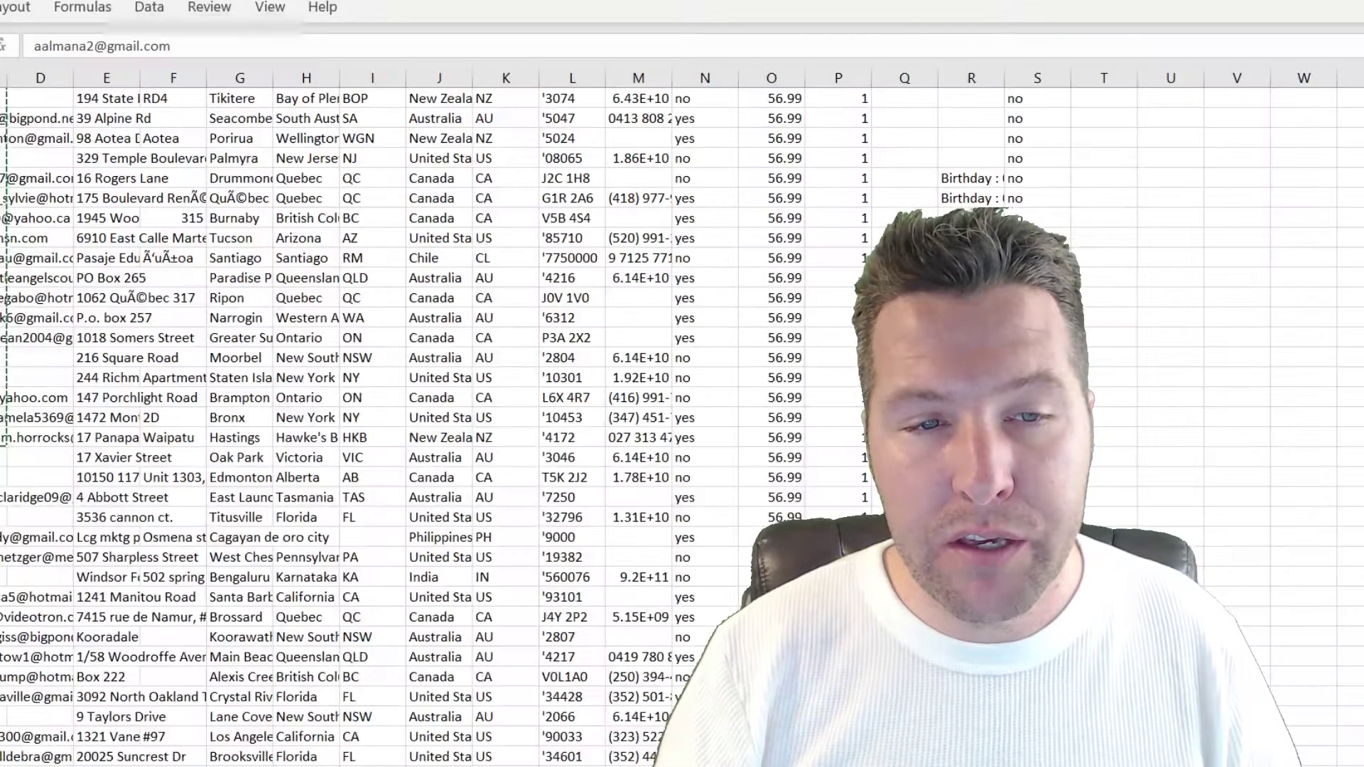
Step: Paste the copied customer emails into the Add Customer List box
key("super+Tab")
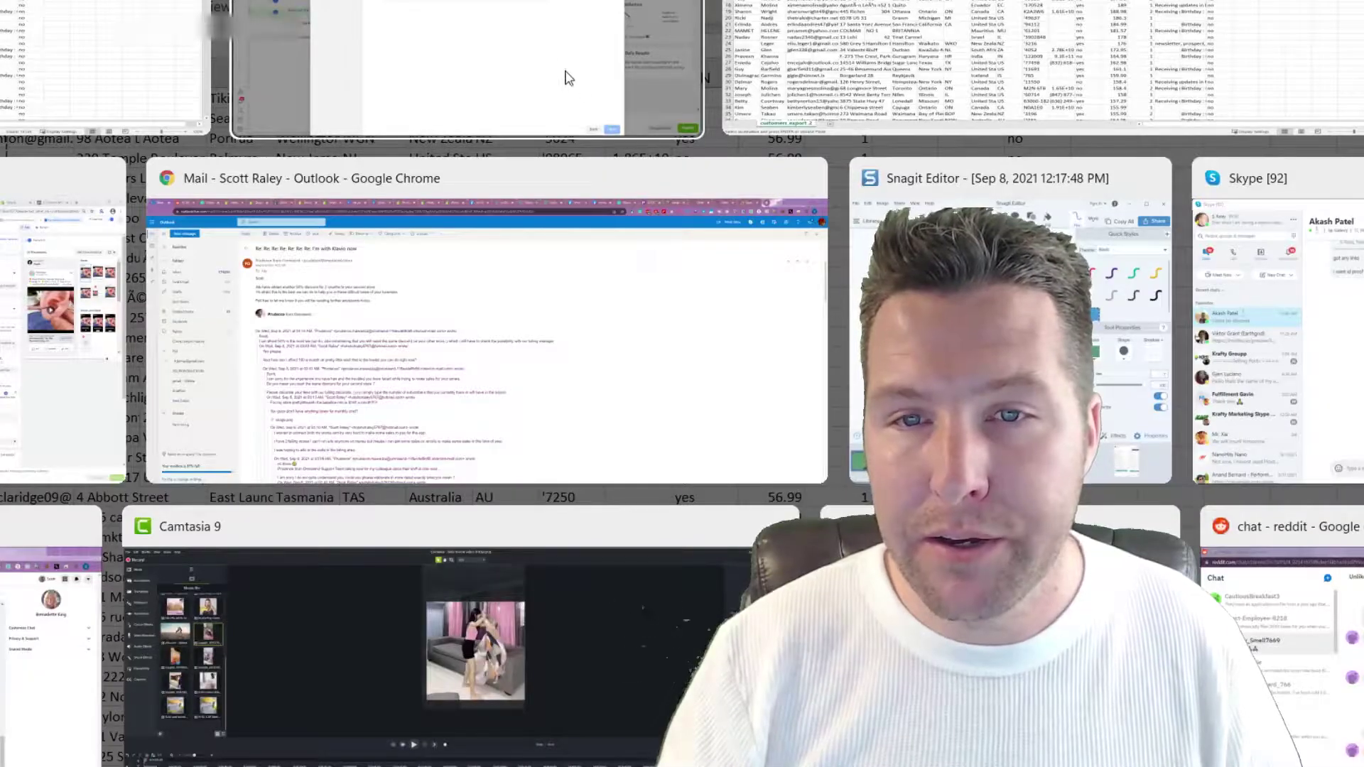
left_click(568, 78)
key("ctrl+v")
Step: Reselect the email range in Excel from the first email, then return to the audience dialog
key("super+Tab")
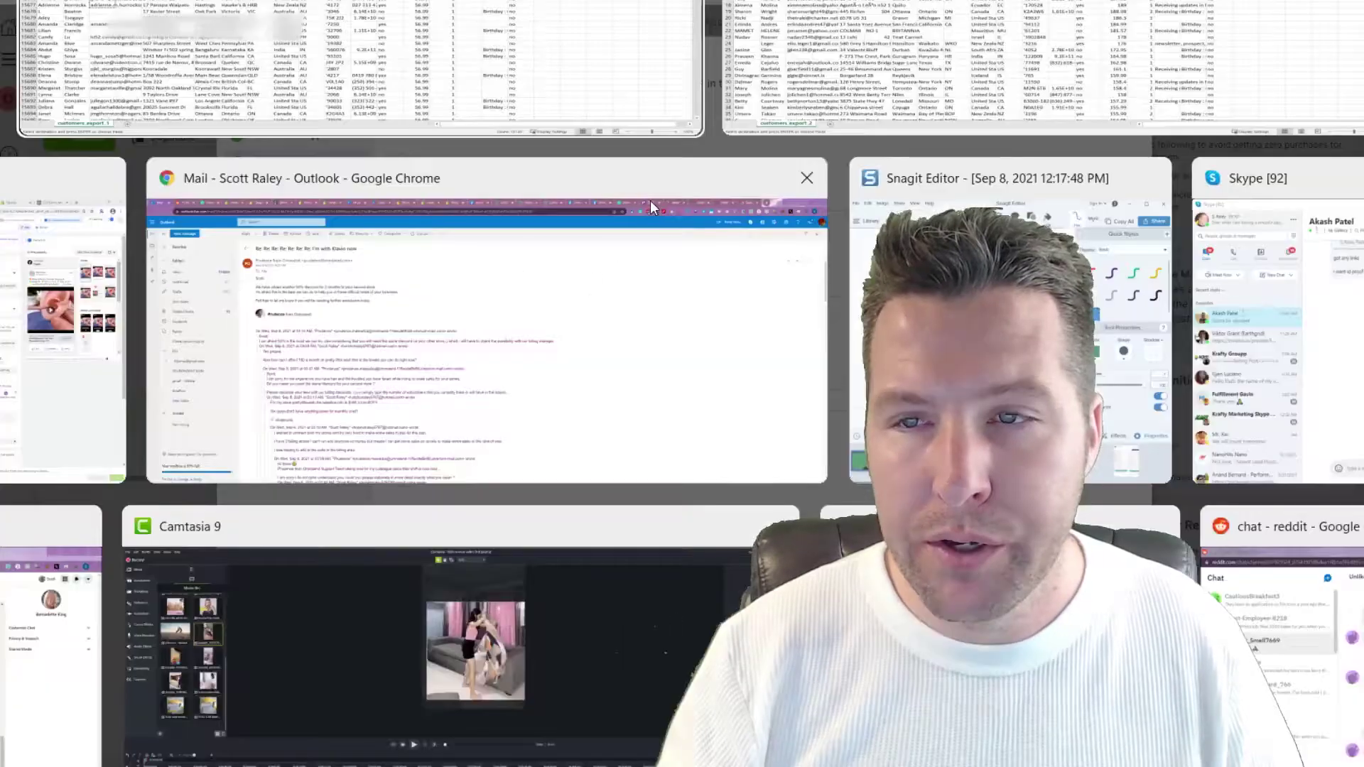
left_click(639, 85)
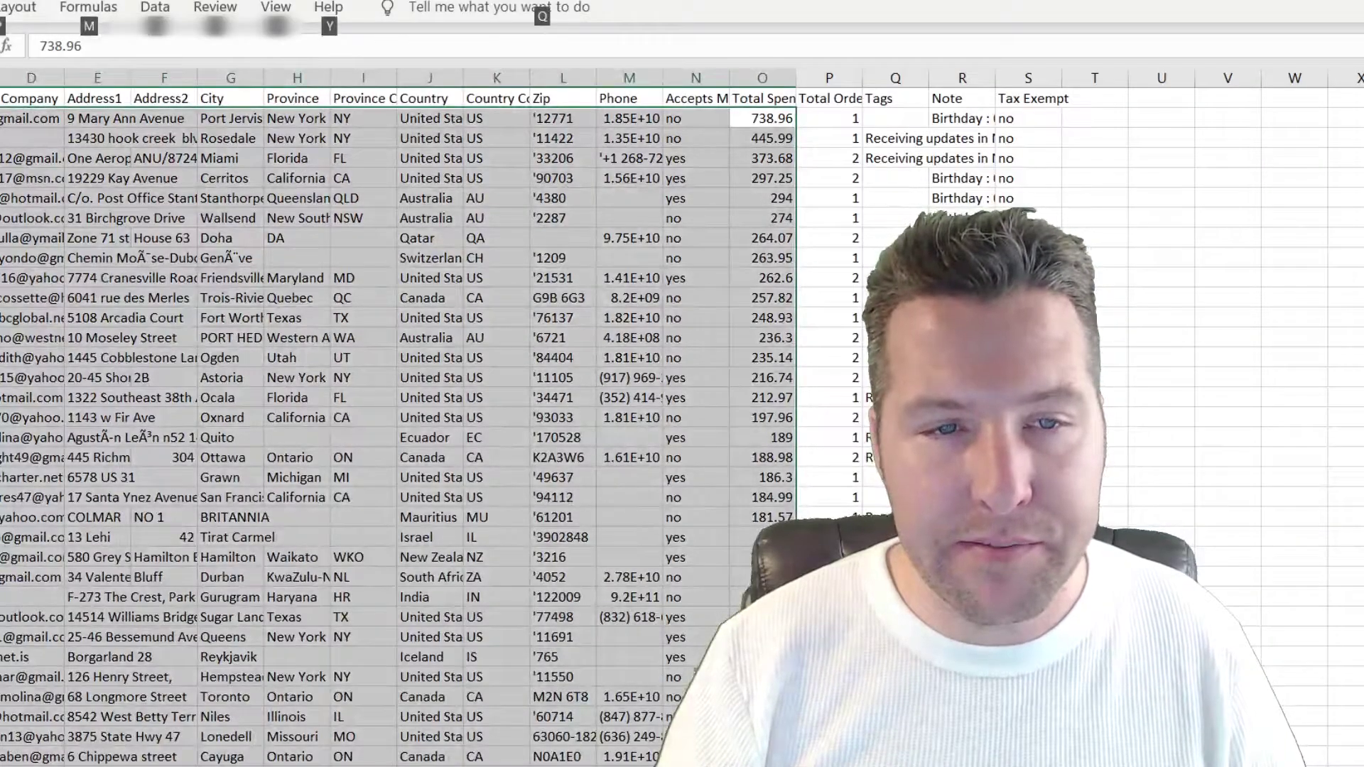
left_click(3, 118)
scroll(426, 426, "down", 20)
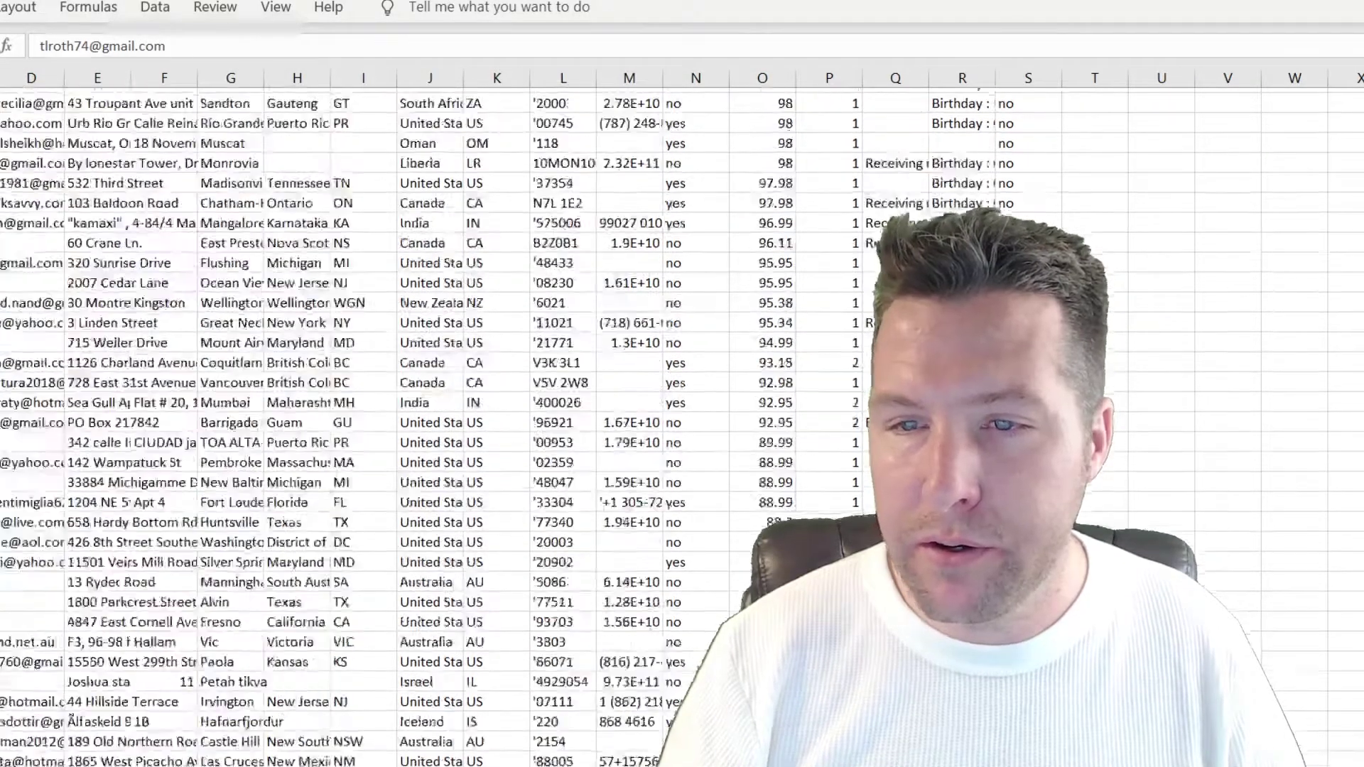
scroll(355, 426, "down", 10)
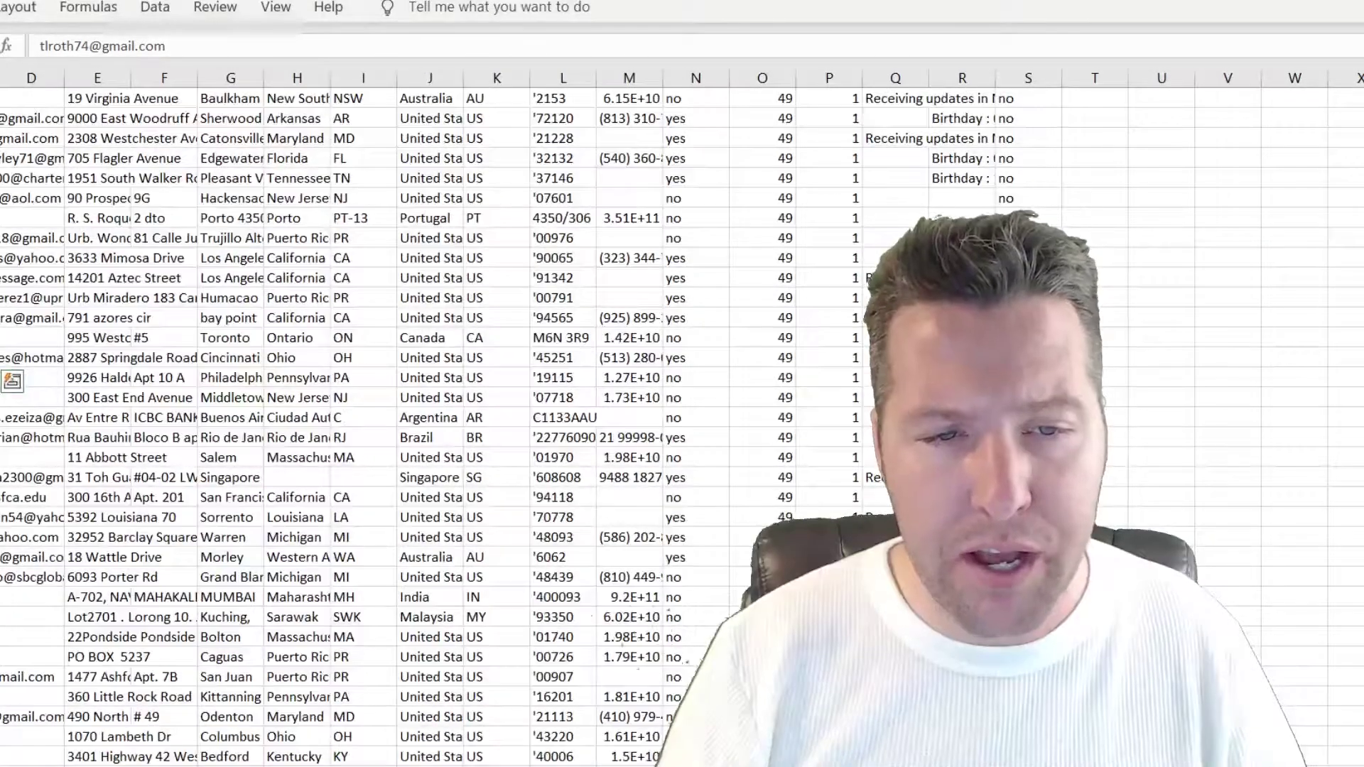
key("alt+Tab")
left_click(581, 83)
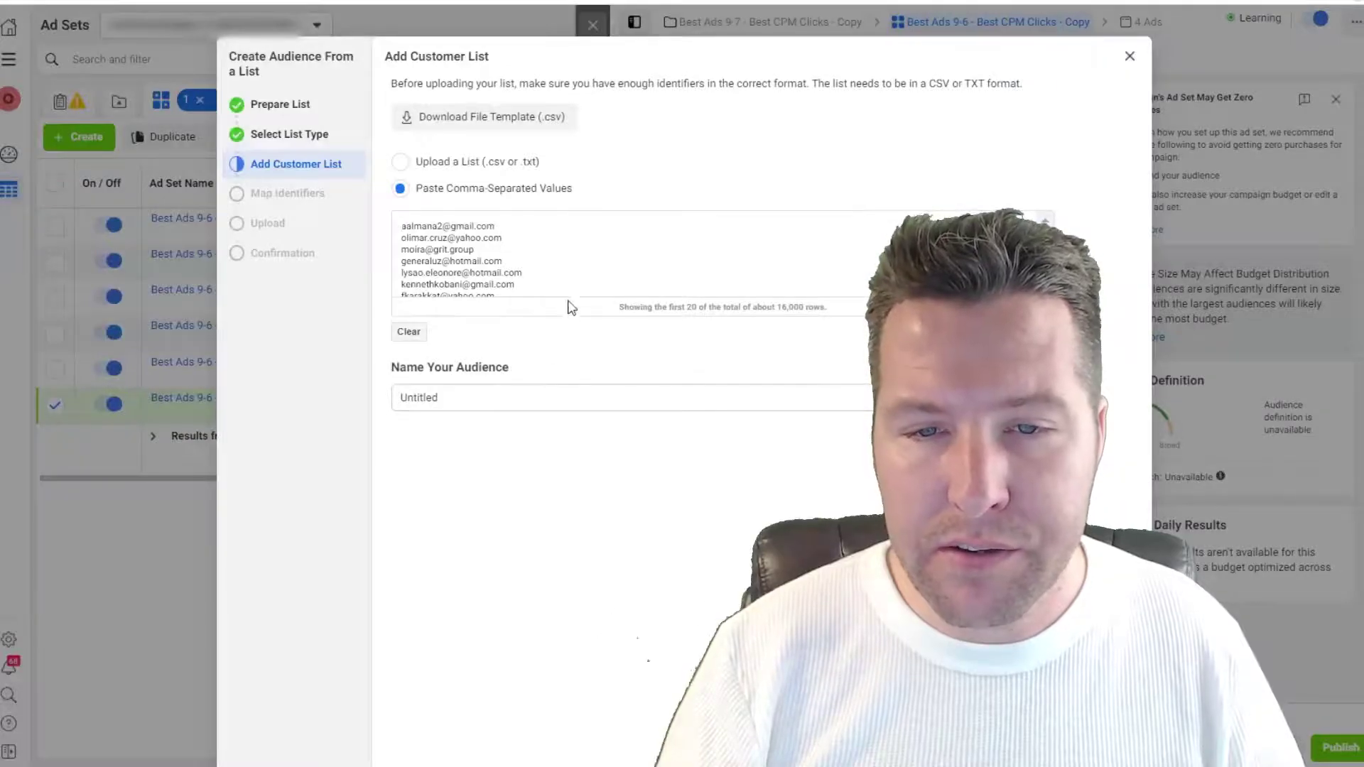
Step: Replace the pasted data with the shorter high-value email list
scroll(561, 272, "down", 2)
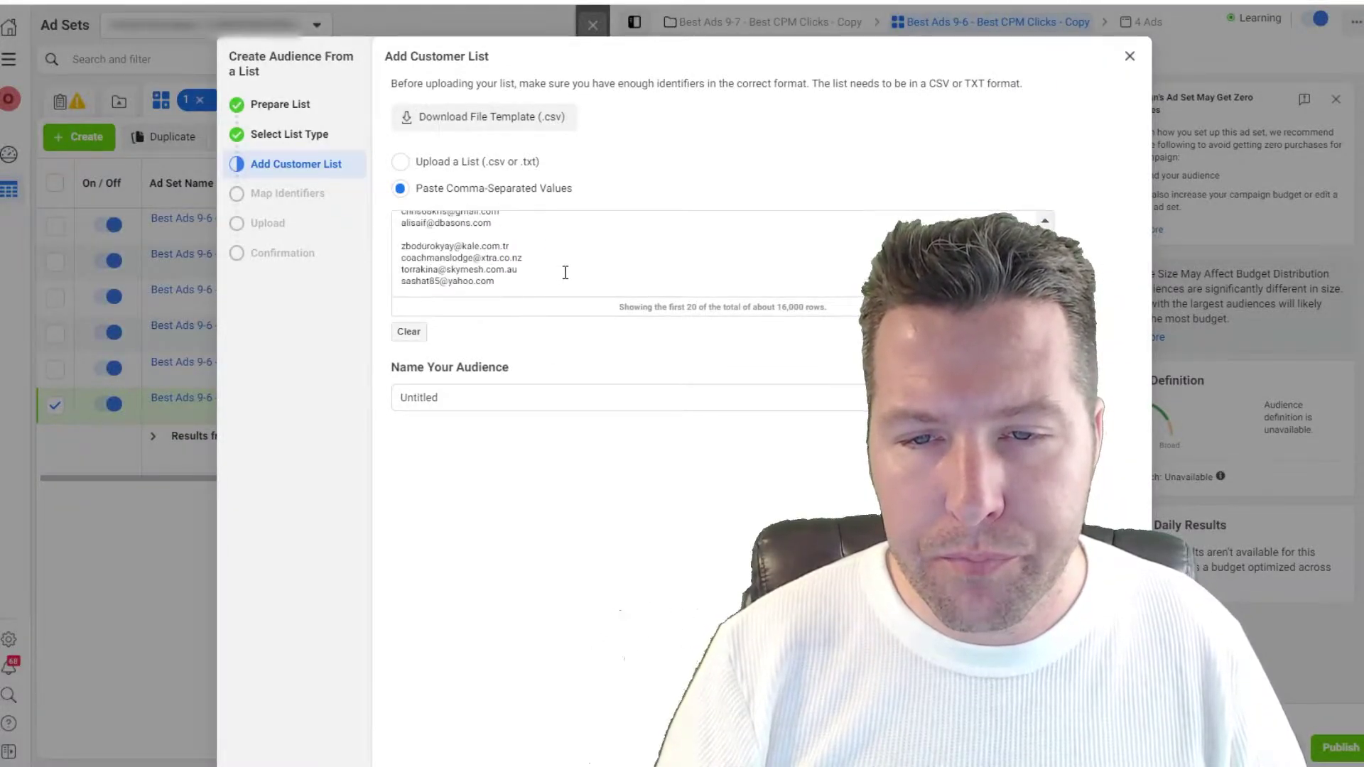
key("ctrl+a")
key("ctrl+v")
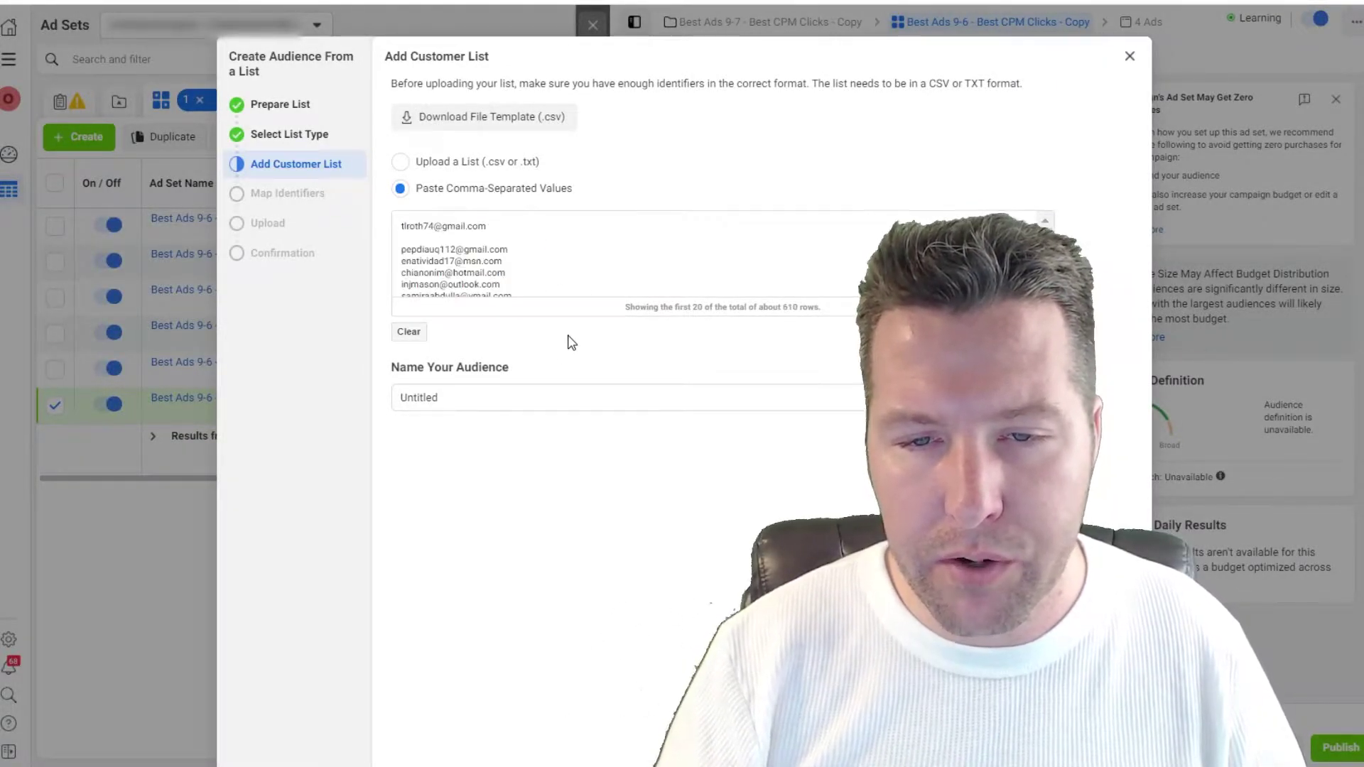
Step: Rename the audience 'High Average order value combined both' and continue through Map Identifiers to upload
left_click(583, 399)
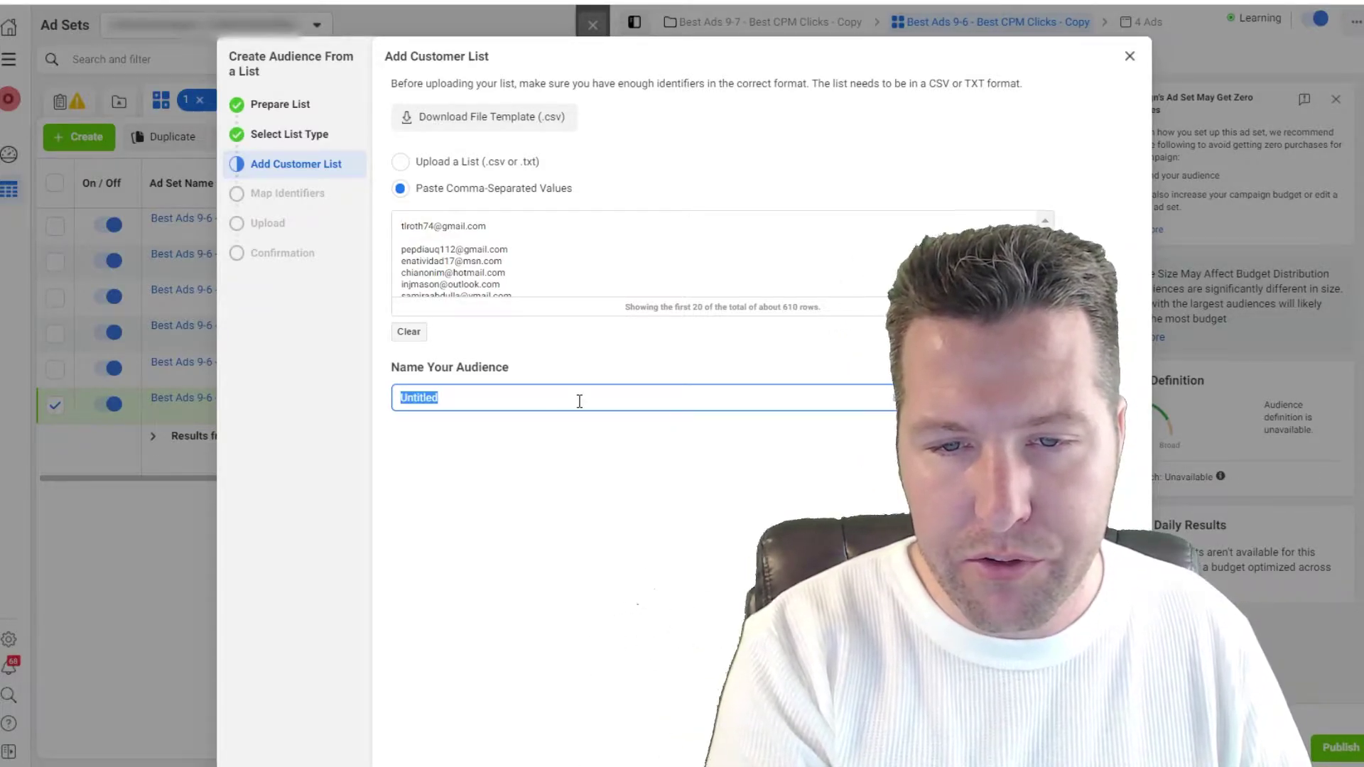
type("High Average order value bombined")
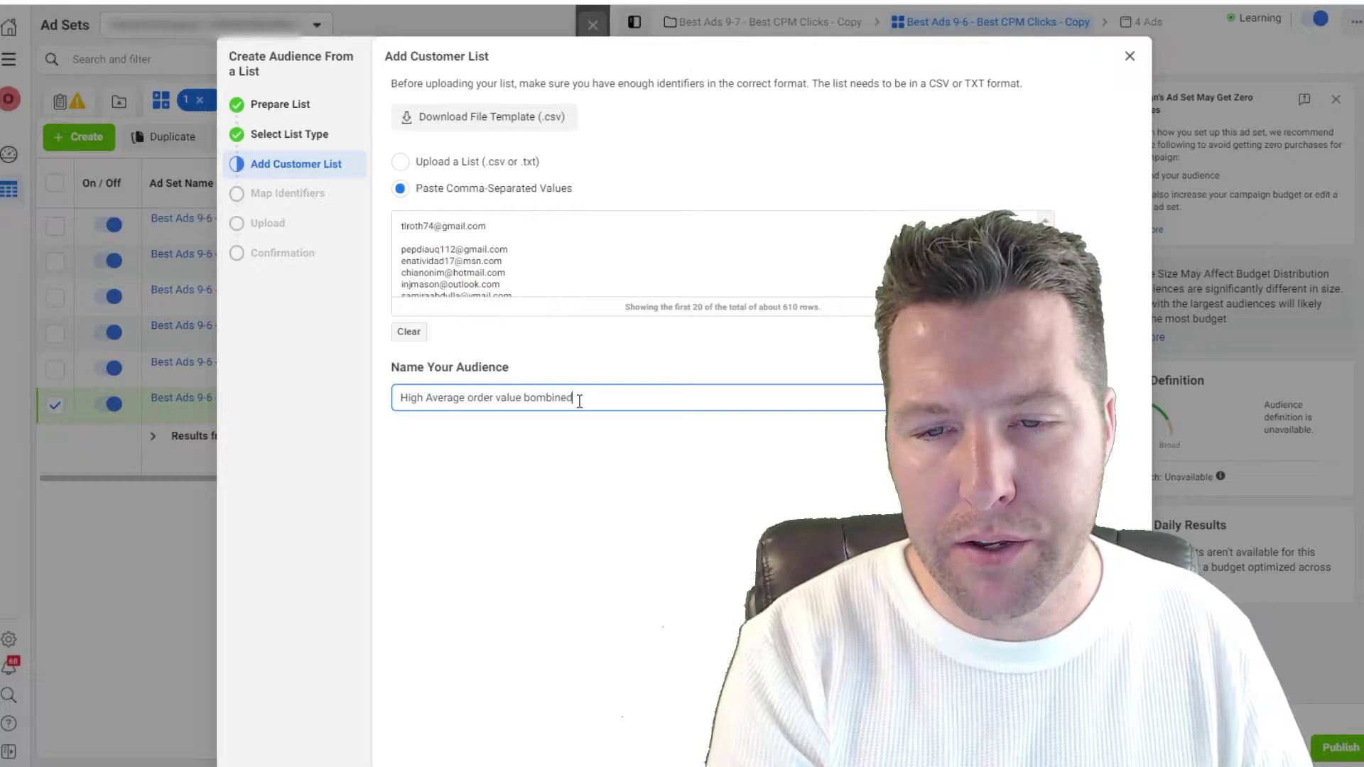
key("BackSpace")
key("BackSpace")
type("co")
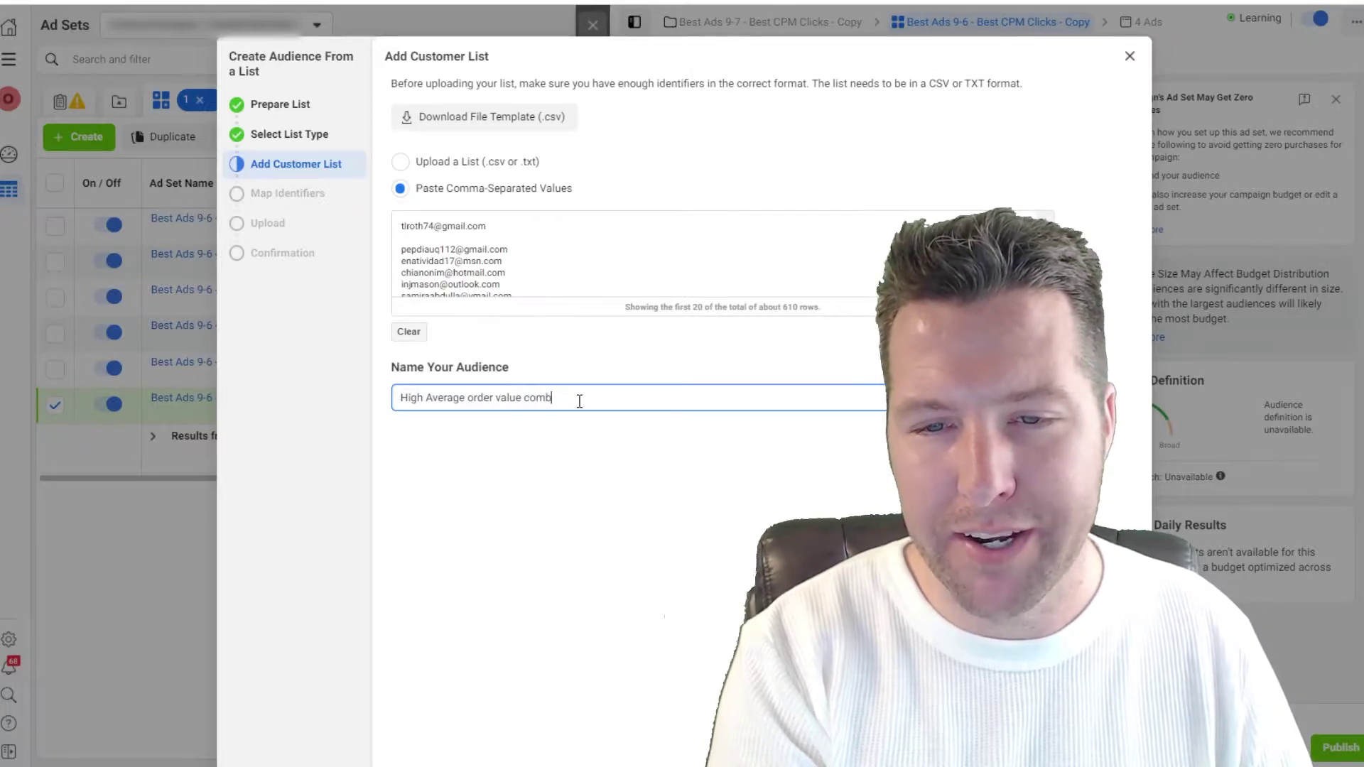
key("ctrl+a")
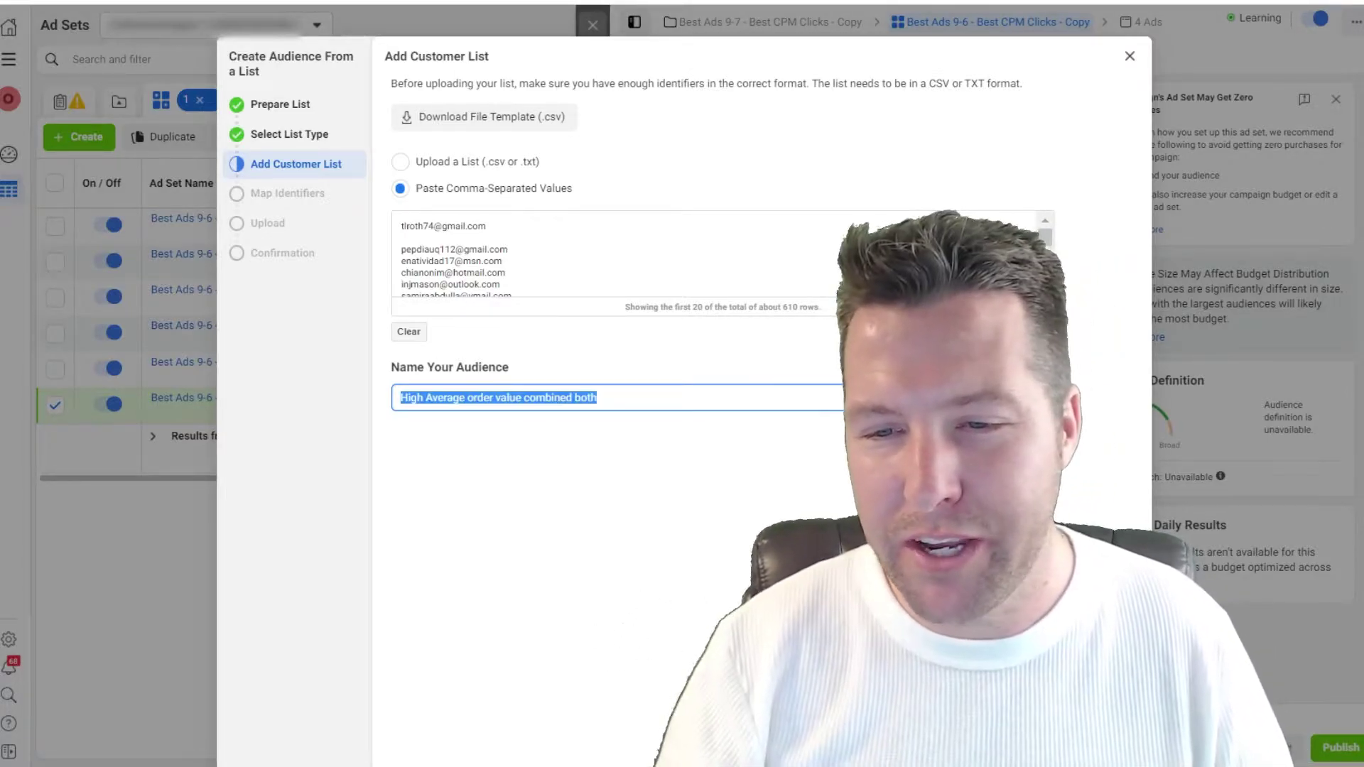
key("Return")
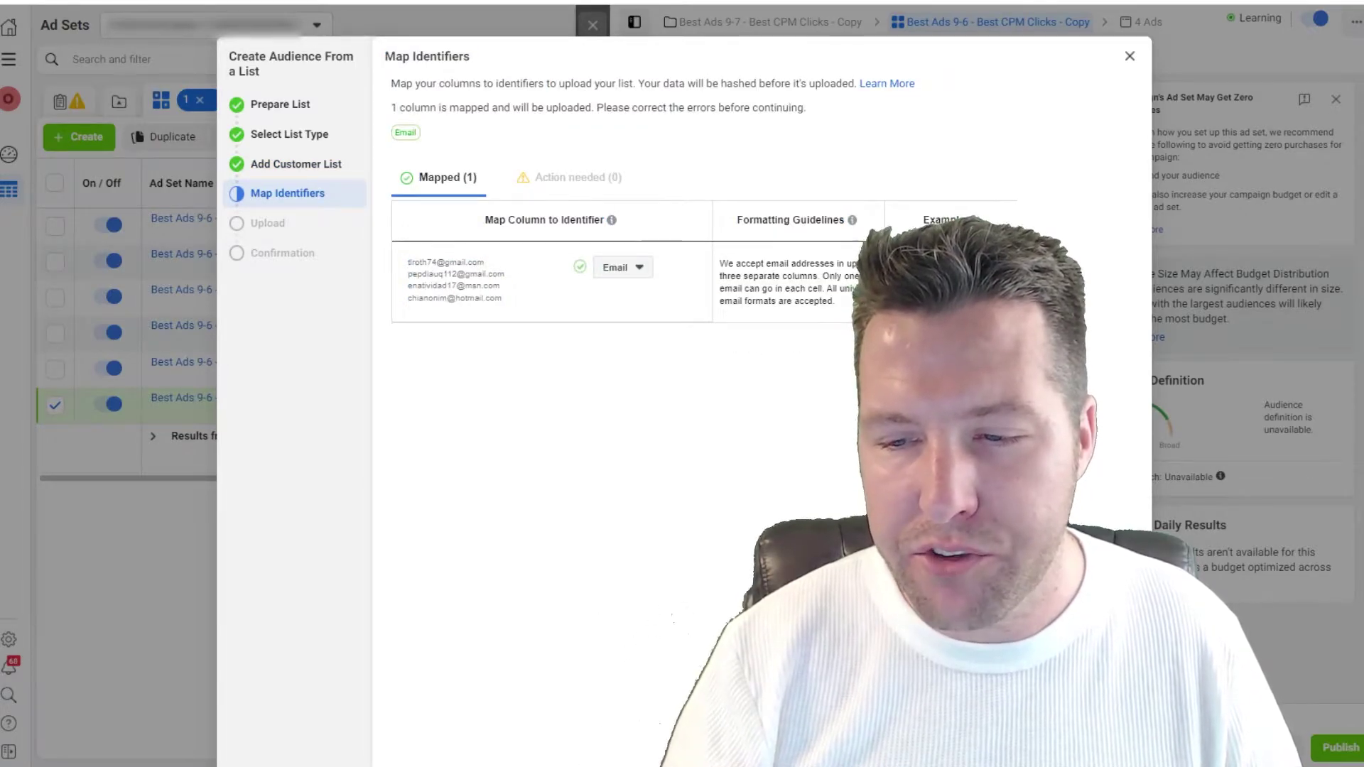
key("Return")
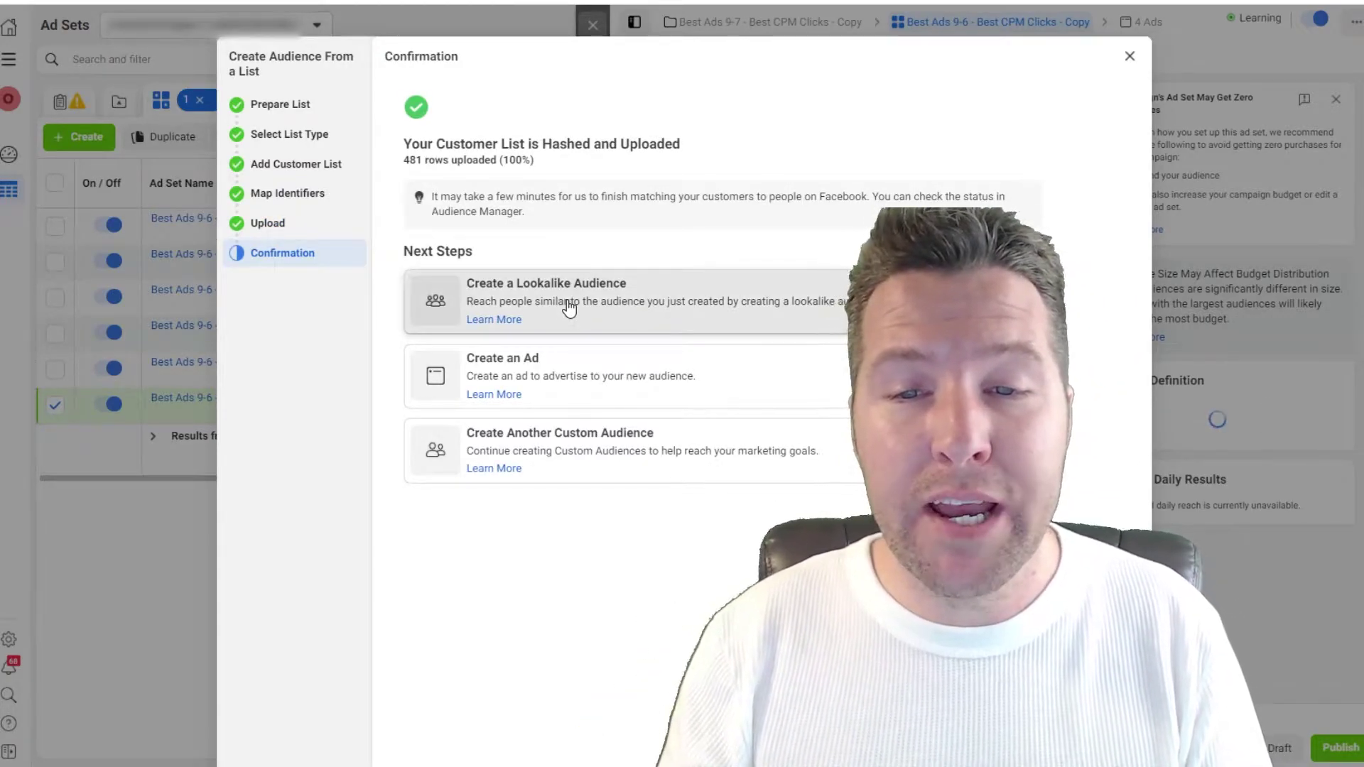
Step: Start a lookalike audience from the new list with United States as the location
left_click(569, 307)
left_click(569, 322)
type("united")
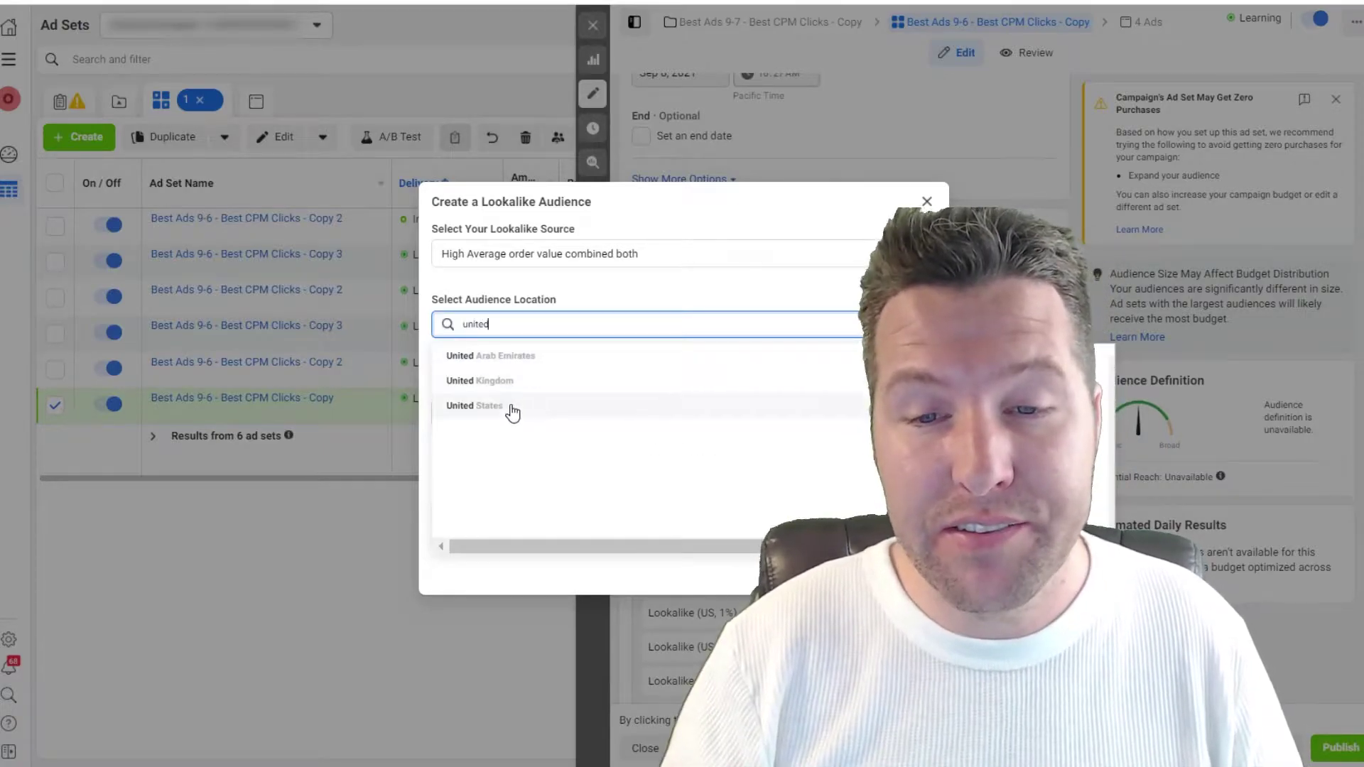
left_click(509, 409)
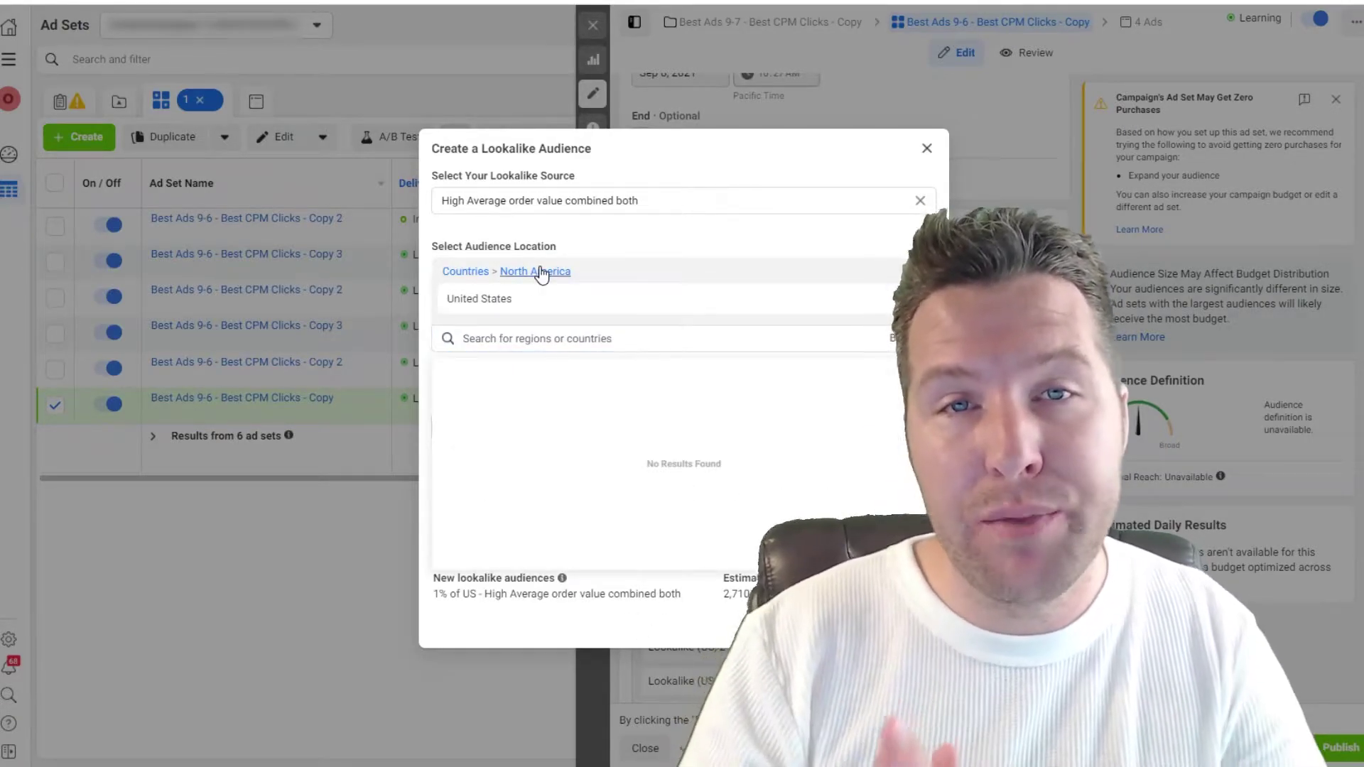
left_click(643, 250)
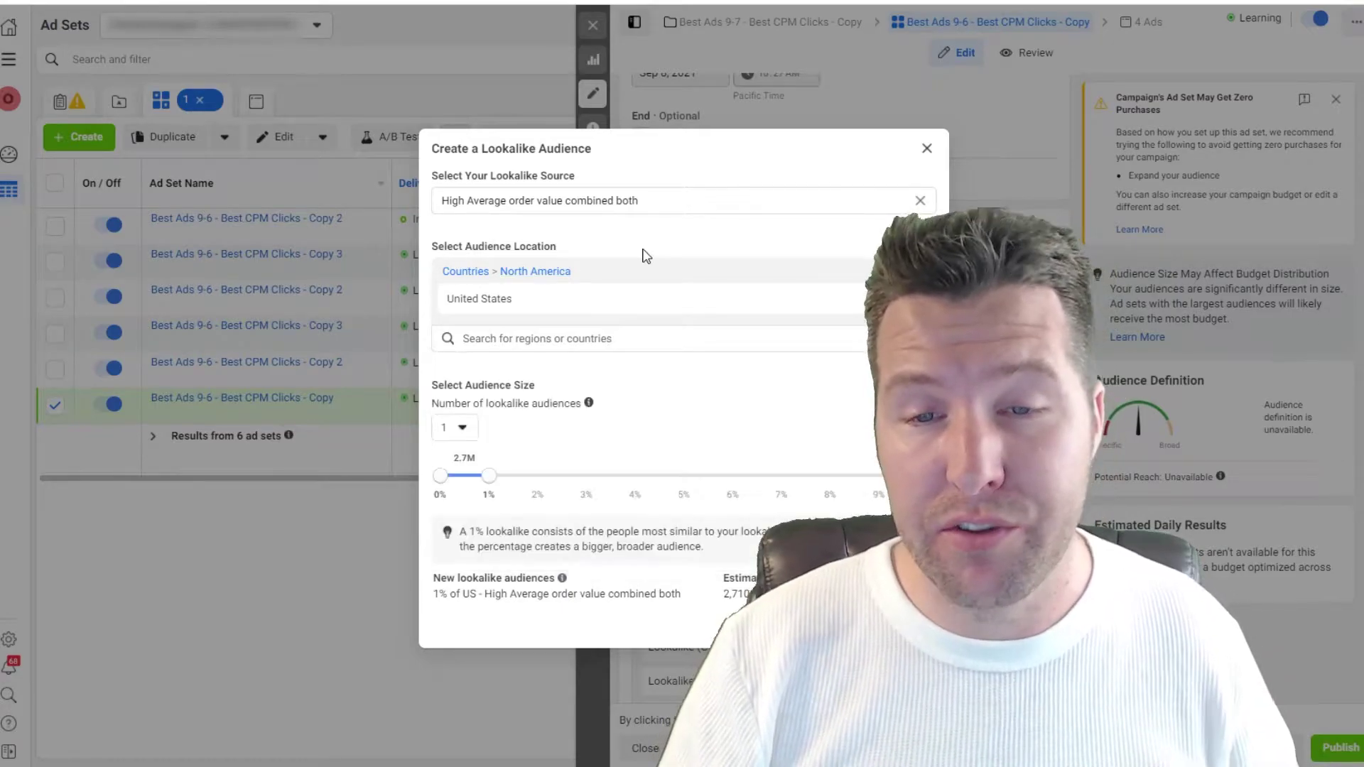
Step: Set the number of lookalike audiences to six and create them
left_click(461, 427)
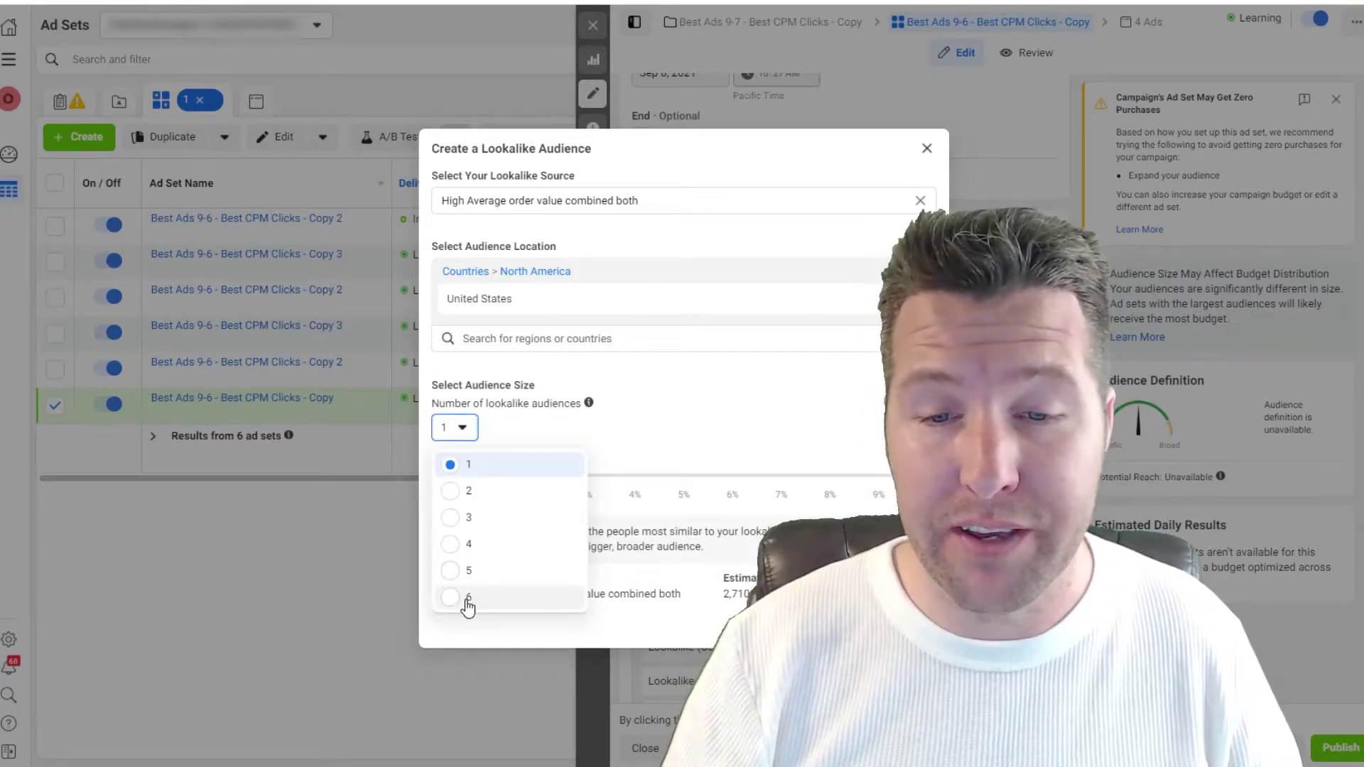
left_click(467, 603)
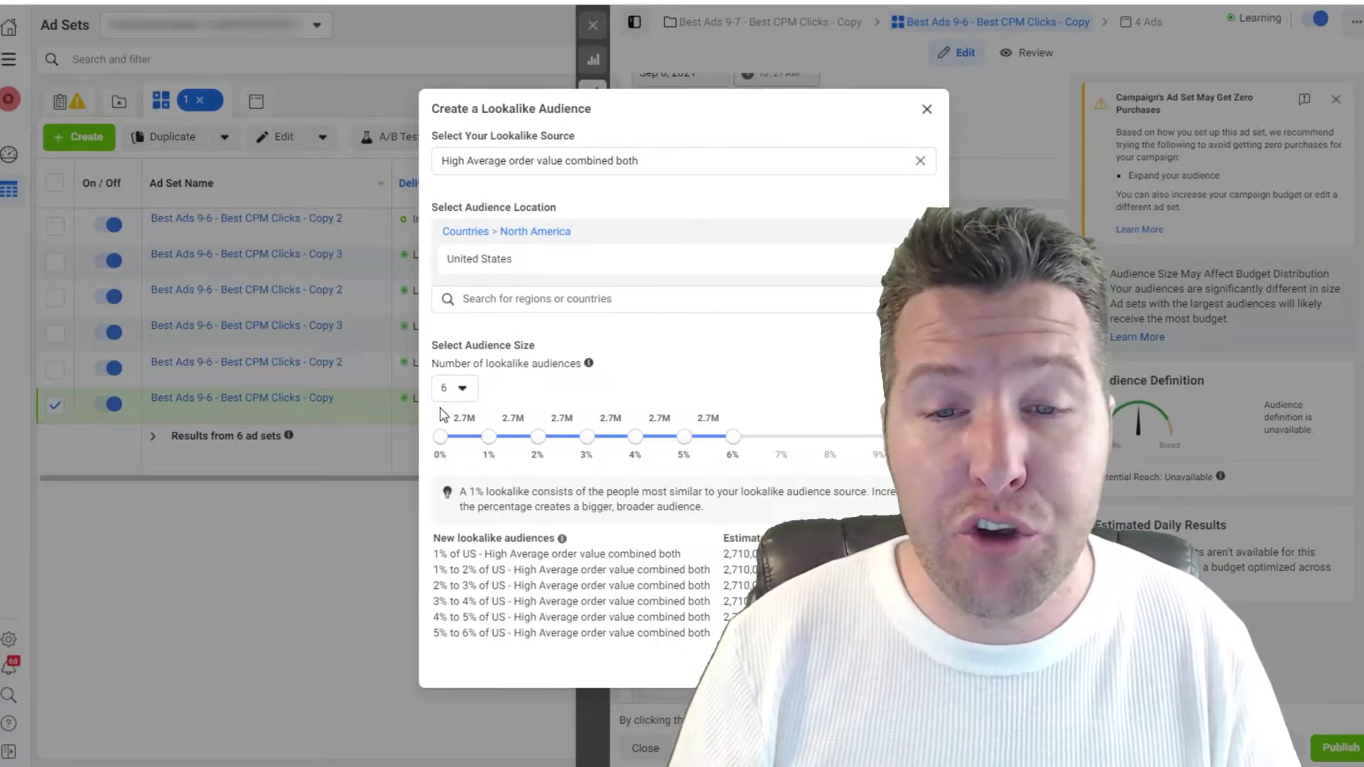
left_click(451, 390)
left_click(450, 557)
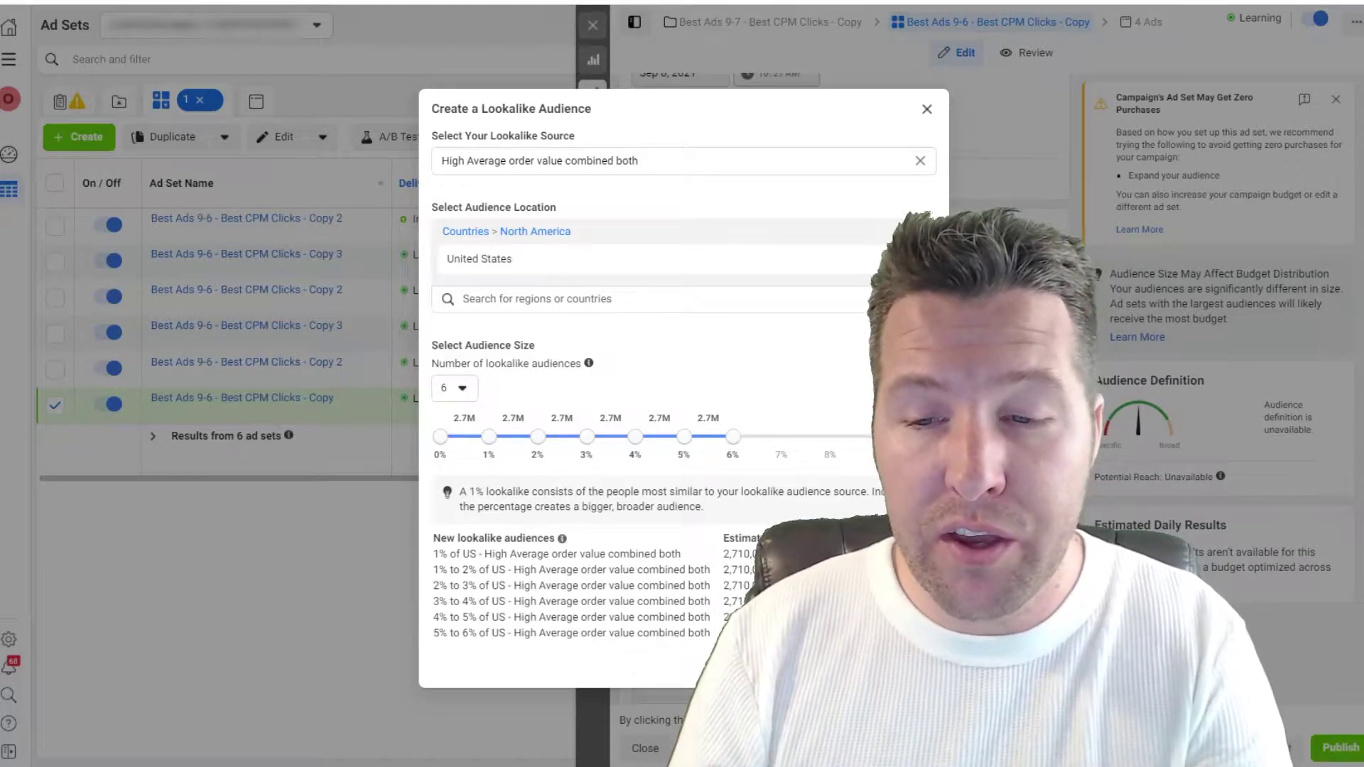
left_click(906, 665)
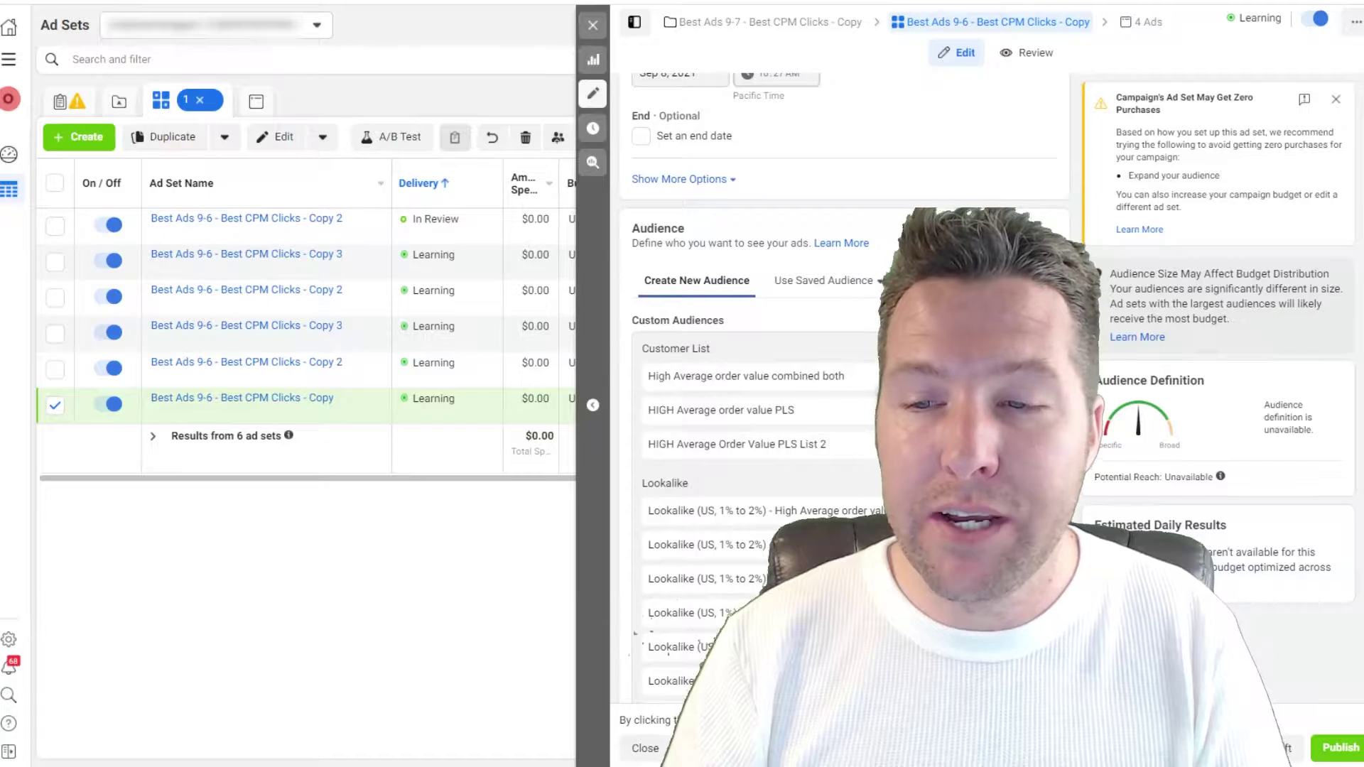
Step: Set up another lookalike from the combined list with four audiences, dragging the ranges out to 8-9%
left_click(711, 511)
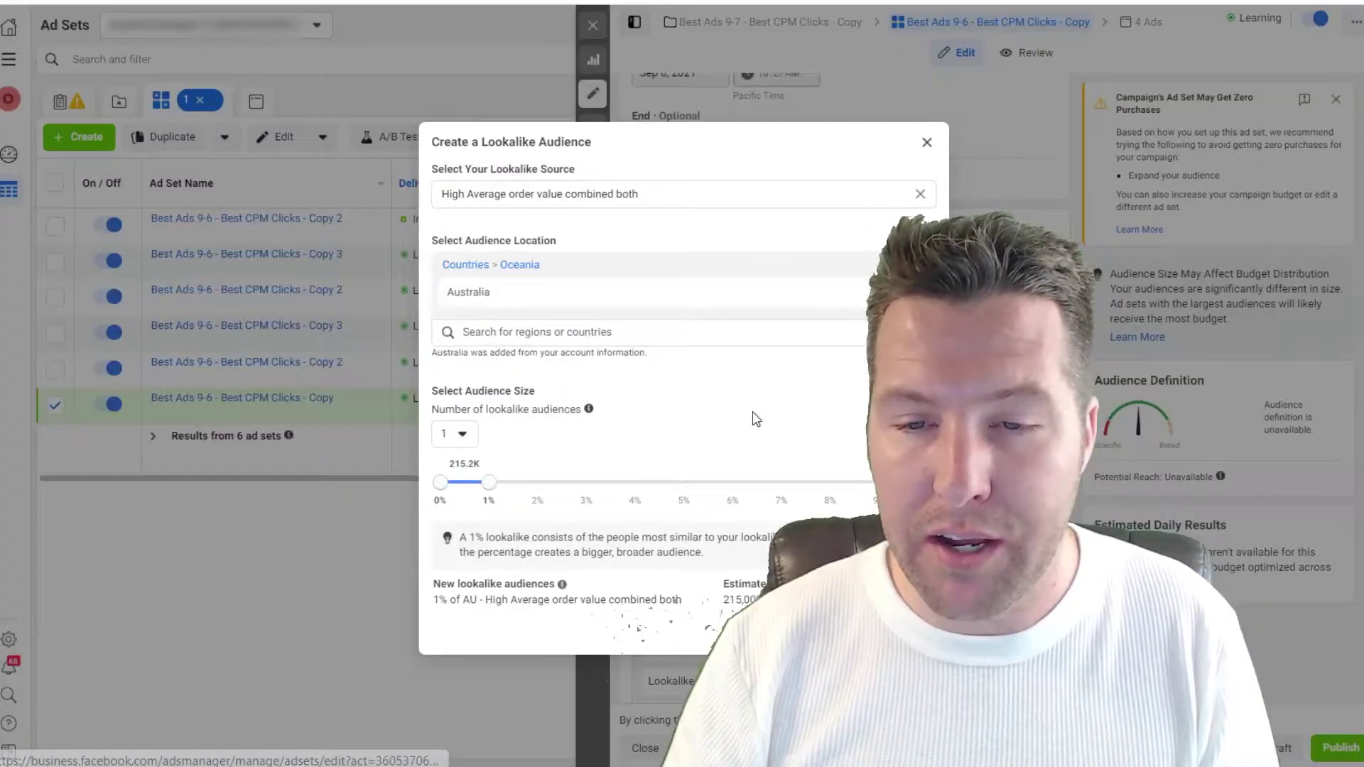
left_click(455, 433)
left_click(468, 551)
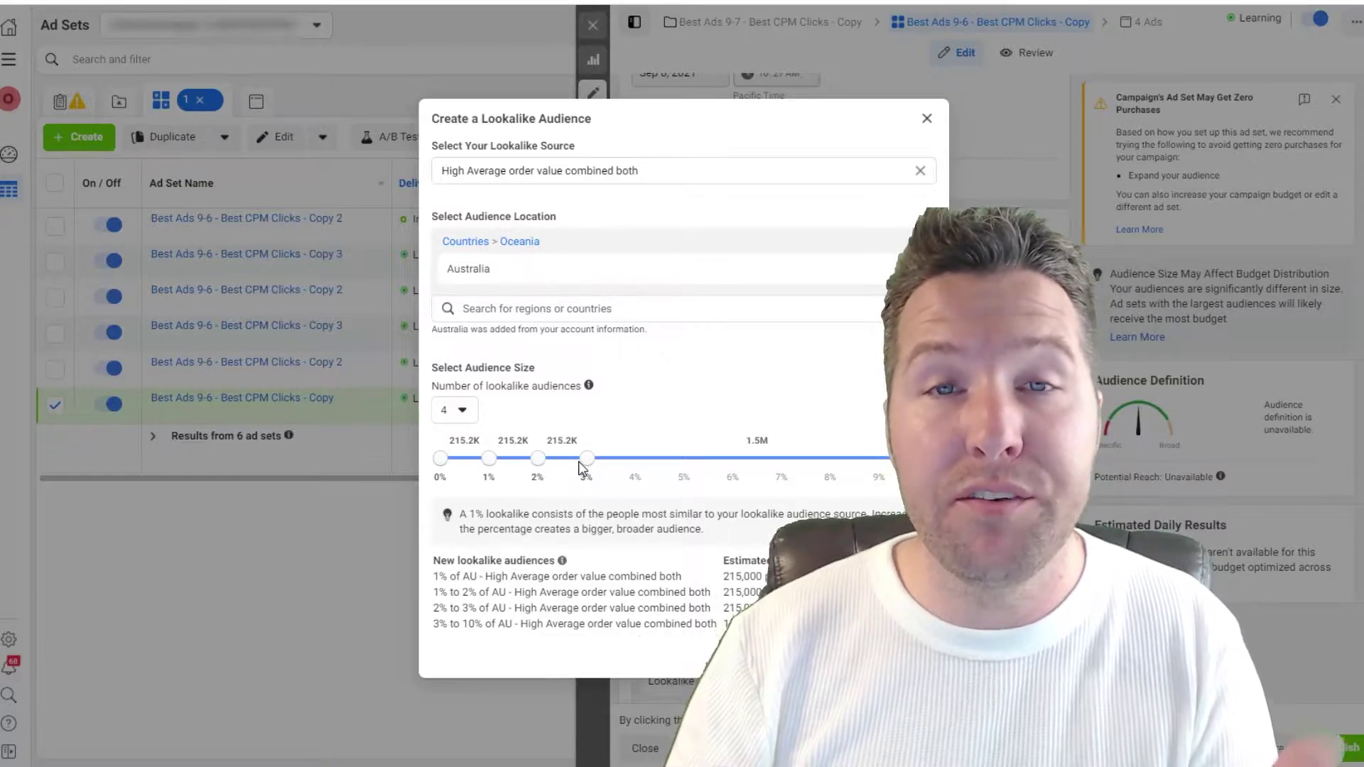
left_click_drag(584, 459, 877, 459)
left_click_drag(537, 458, 829, 459)
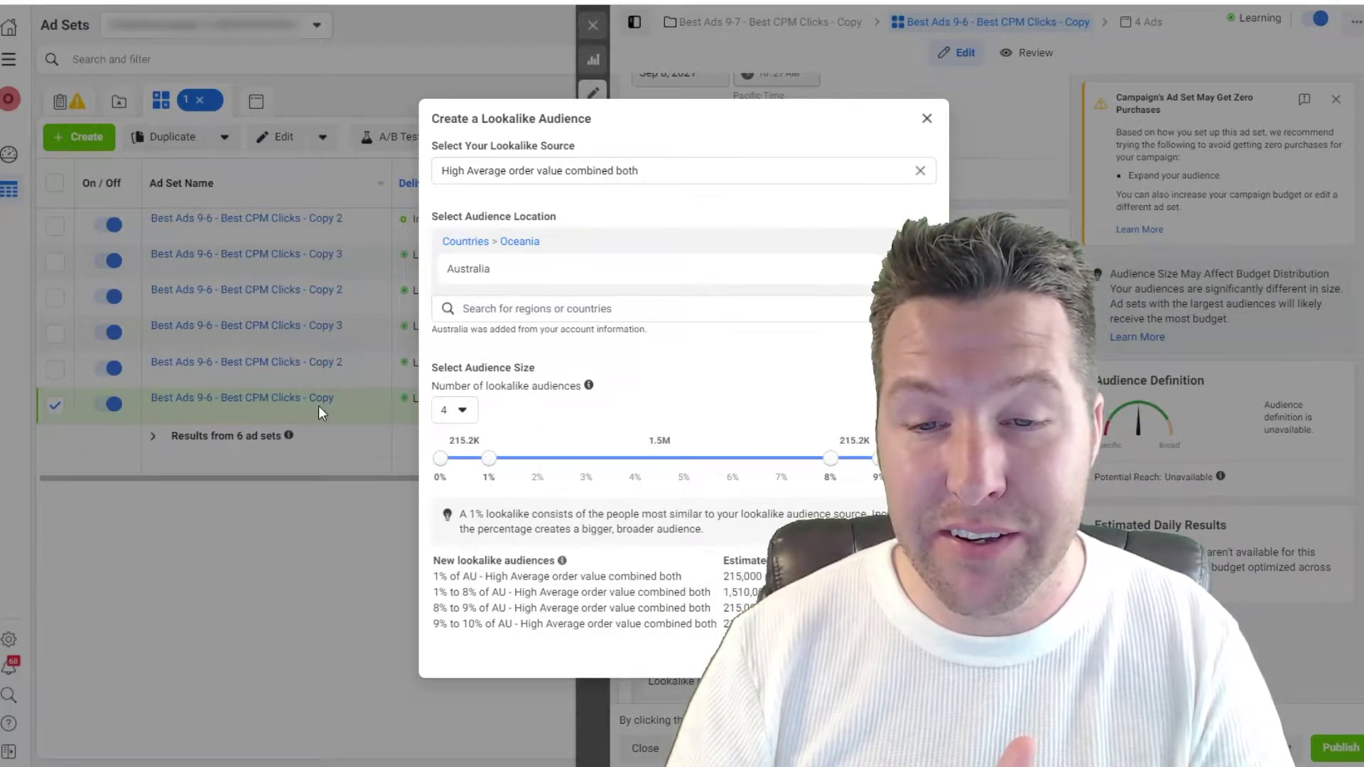
left_click_drag(489, 458, 772, 466)
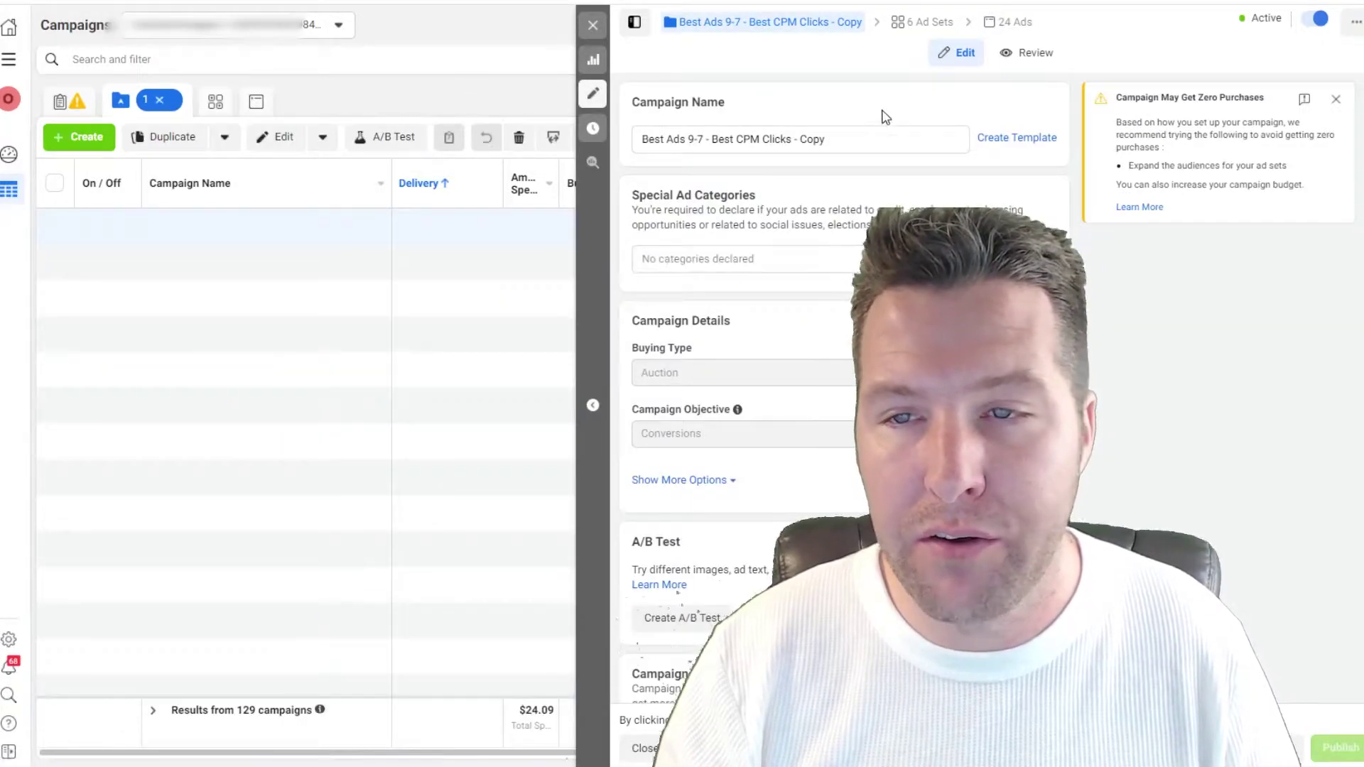
Step: Duplicate the campaign and open the copy's Copy 3 ad set for editing
key("ctrl+d")
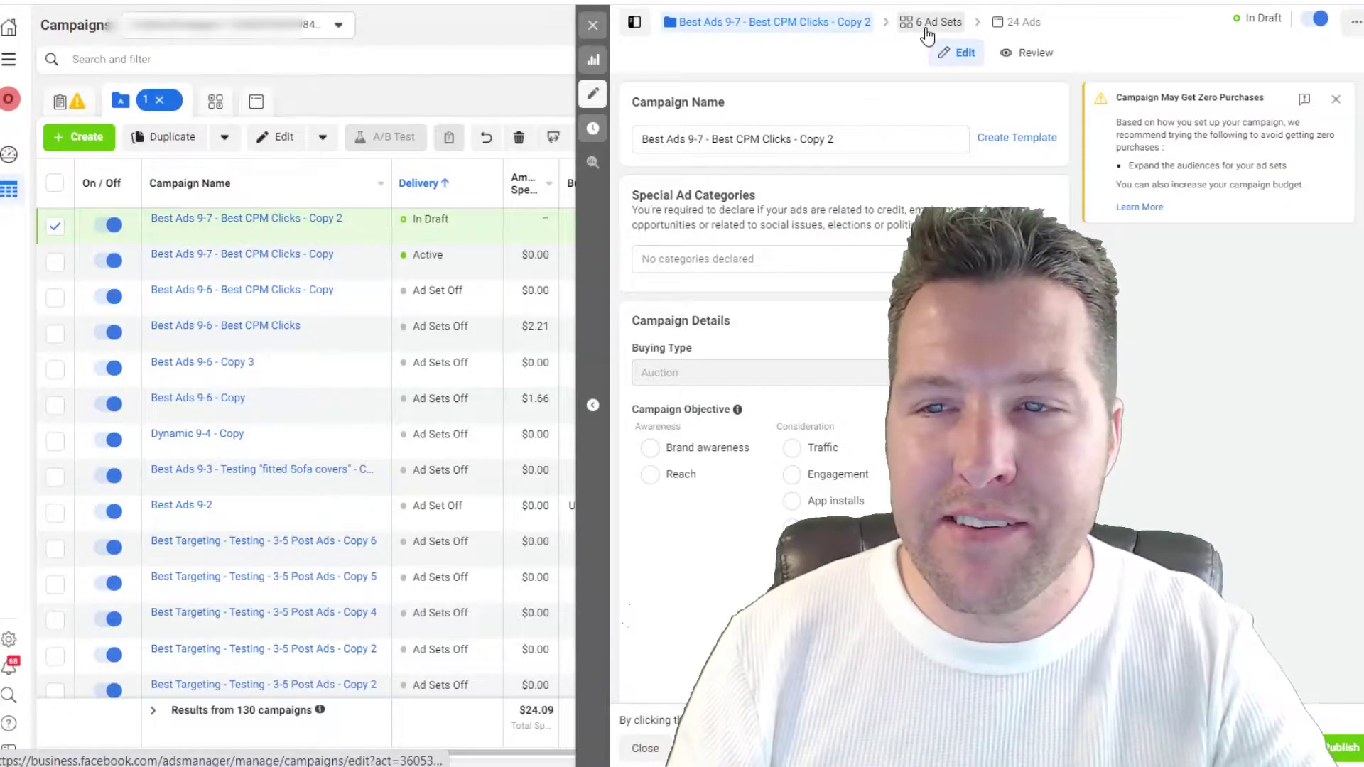
left_click(930, 22)
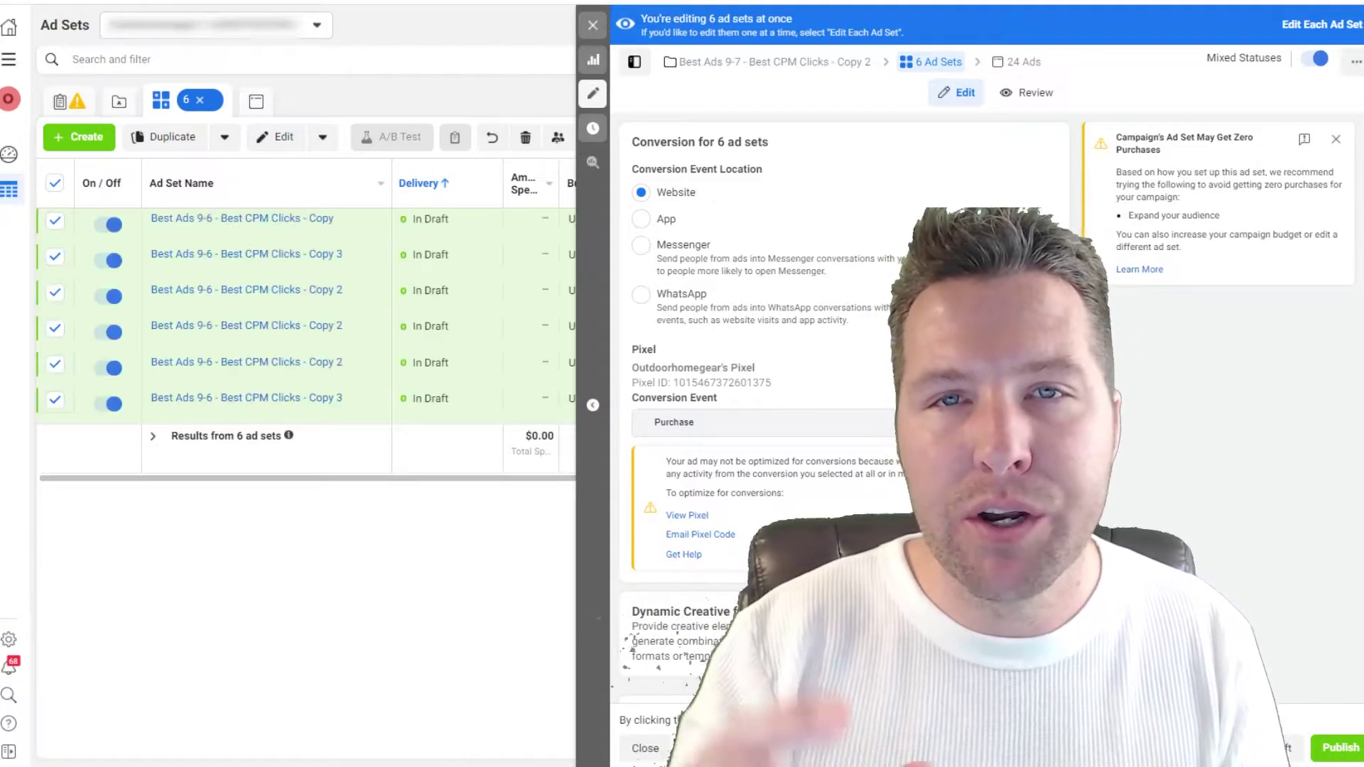
scroll(1200, 466, "down", 10)
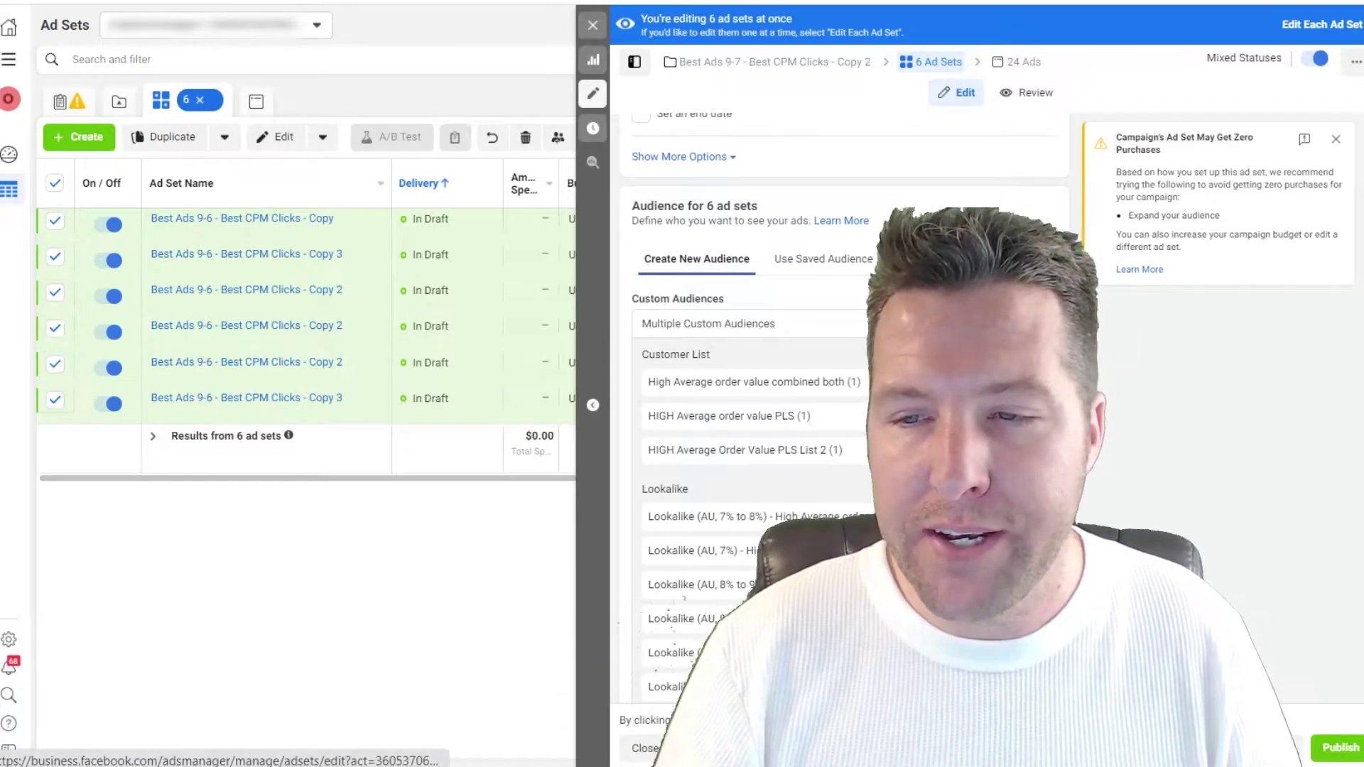
scroll(1163, 421, "down", 10)
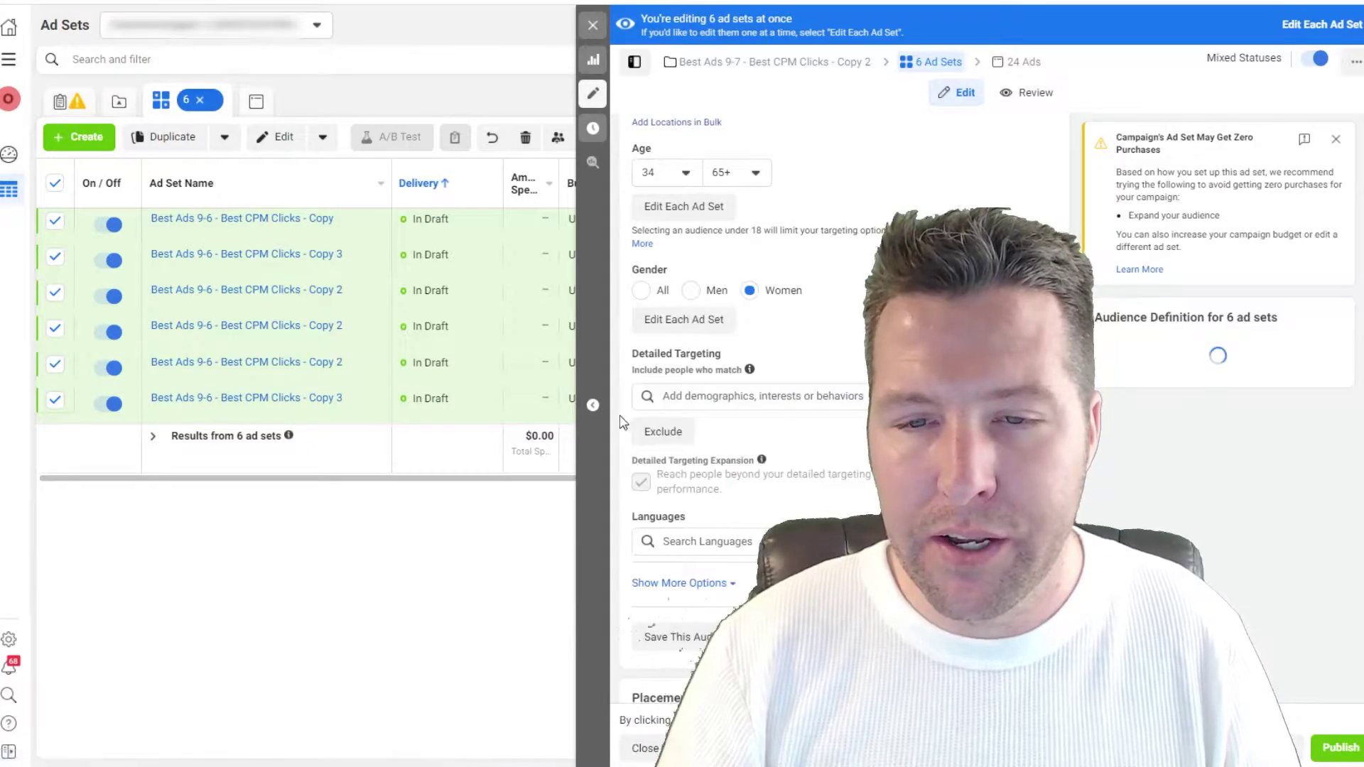
scroll(1152, 473, "up", 4)
scroll(1097, 486, "up", 4)
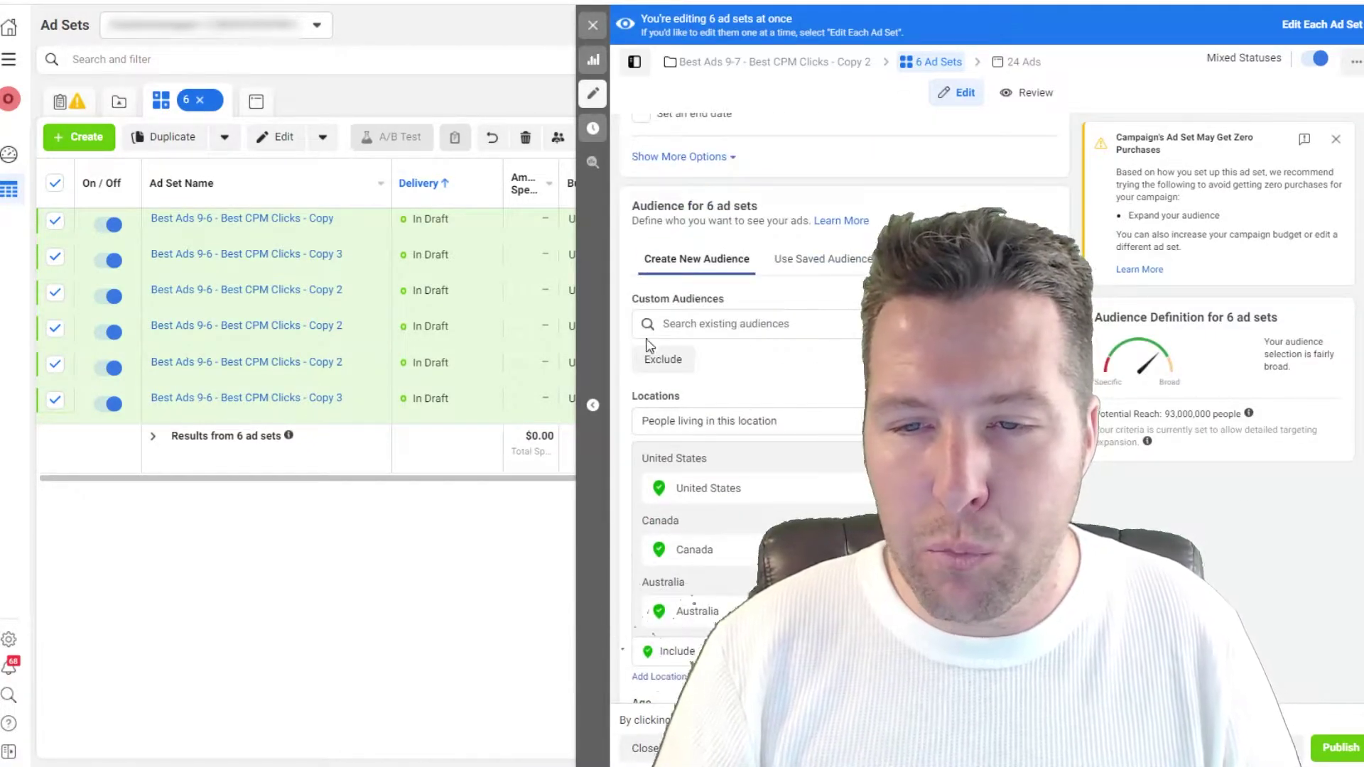
left_click(284, 398)
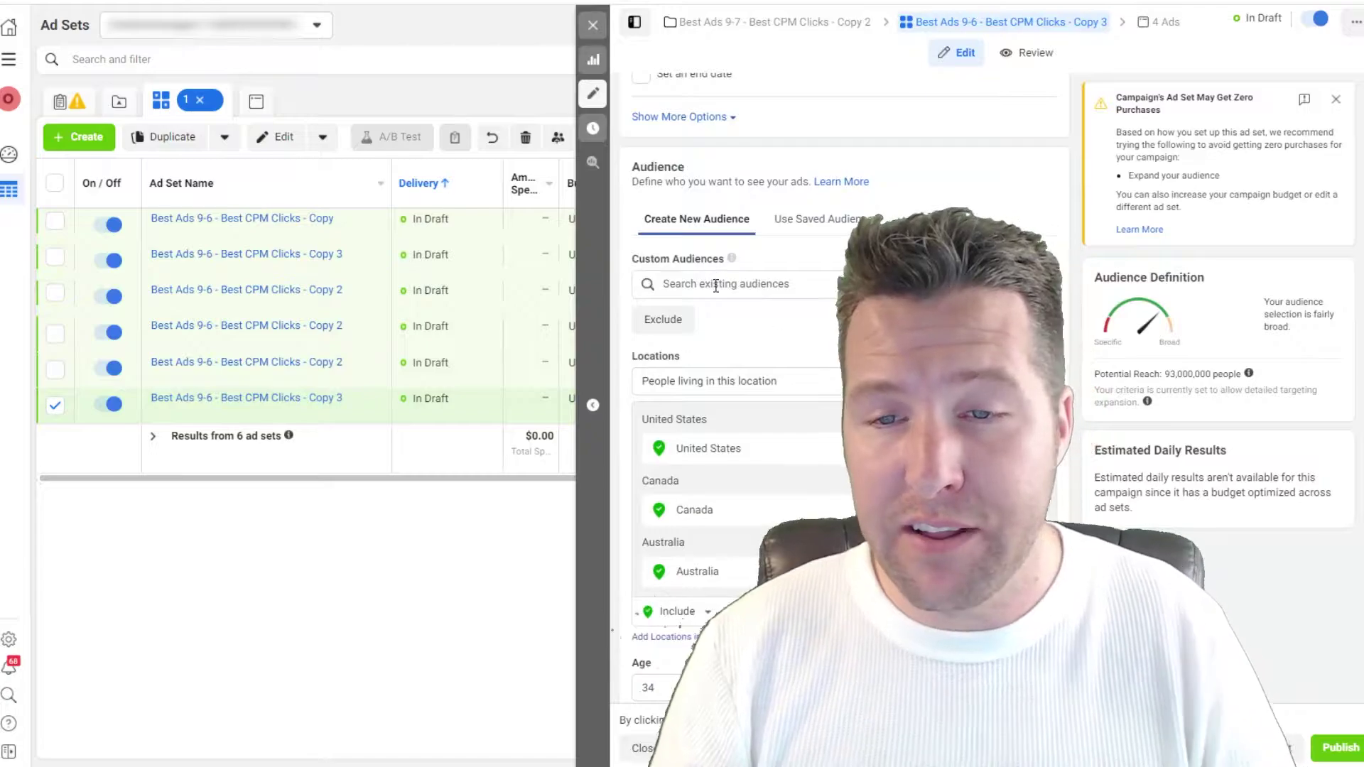
Step: Add the 'High Average order value combined both' custom audience to Copy 3 and copy its name
left_click(715, 284)
left_click(801, 324)
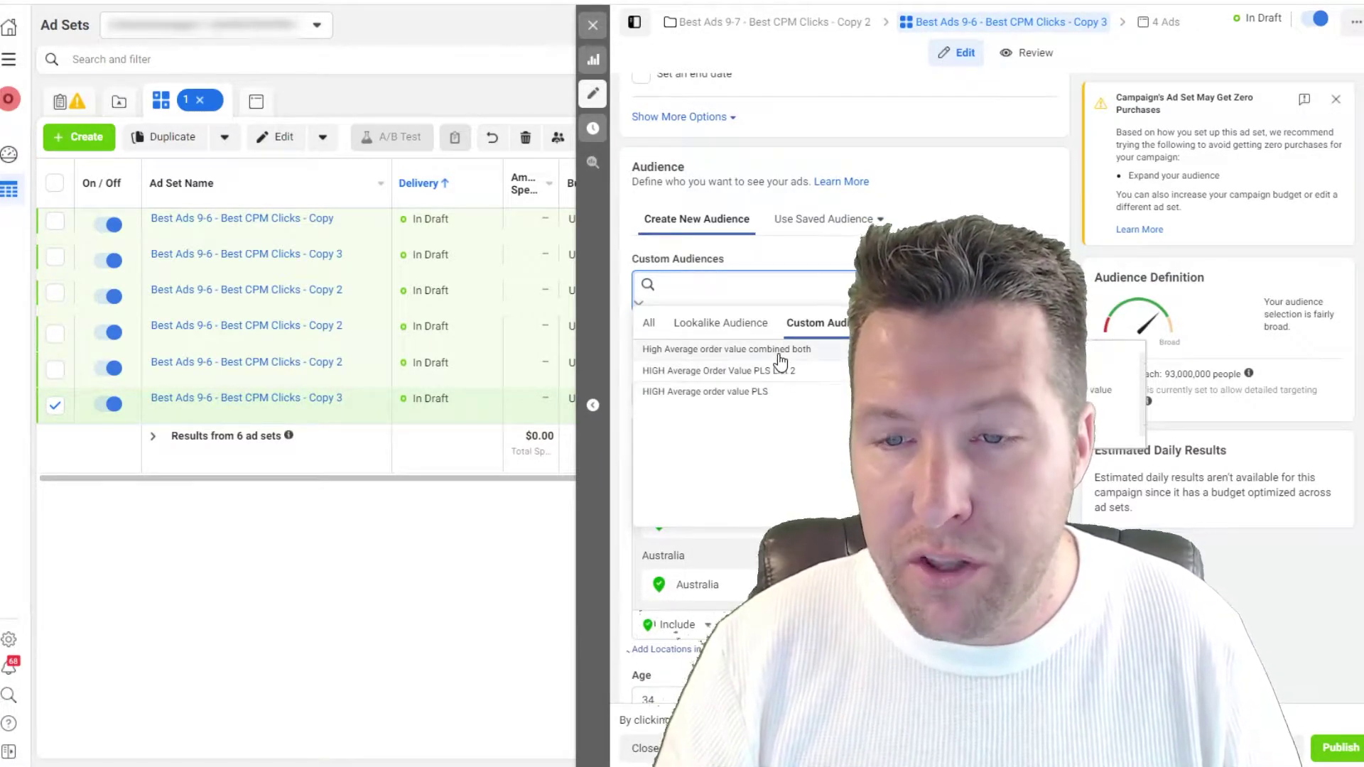
left_click(766, 349)
triple_click(761, 315)
key("ctrl+c")
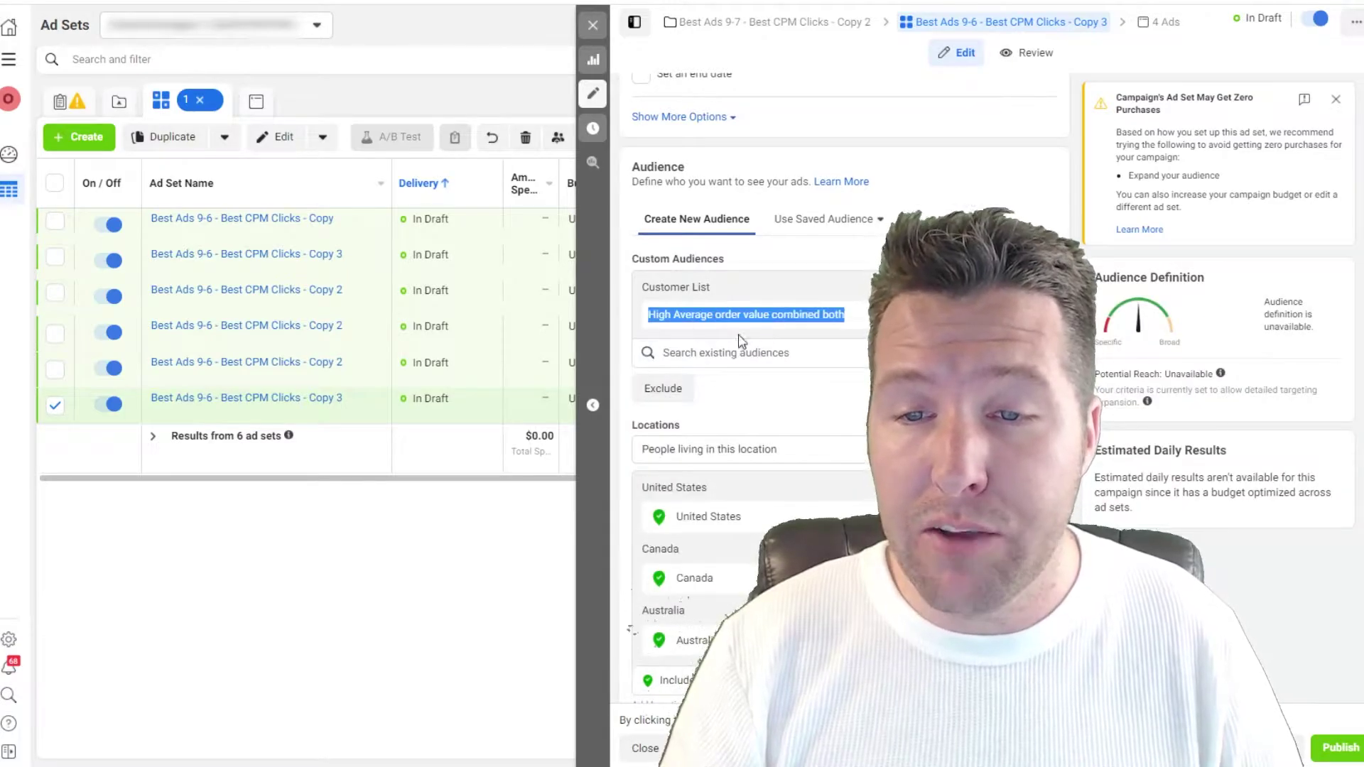
Step: Add its lookalikes AU 7%, 7–8%, 8–9%, 9–10% and US 2–3%, 4–5%, then open Copy 2
left_click(726, 353)
key("ctrl+v")
left_click(722, 391)
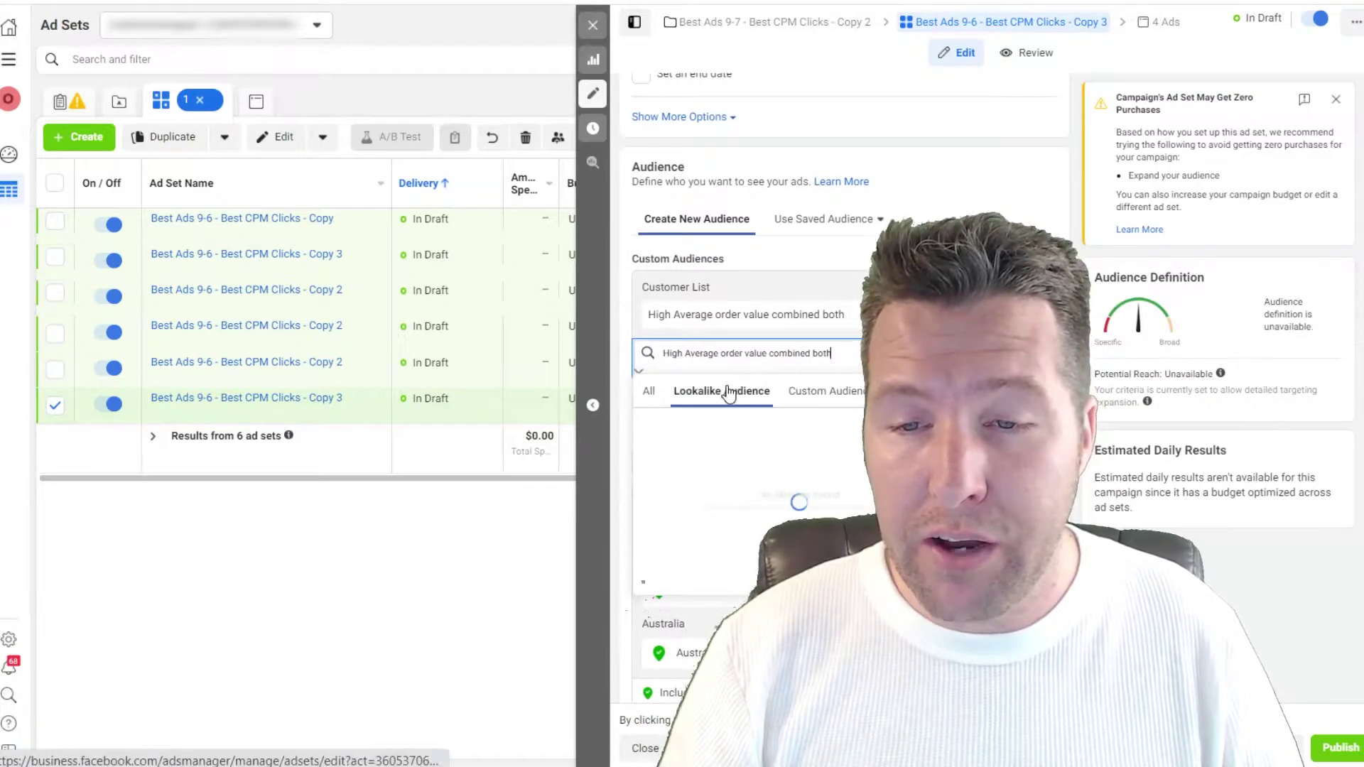
left_click(729, 437)
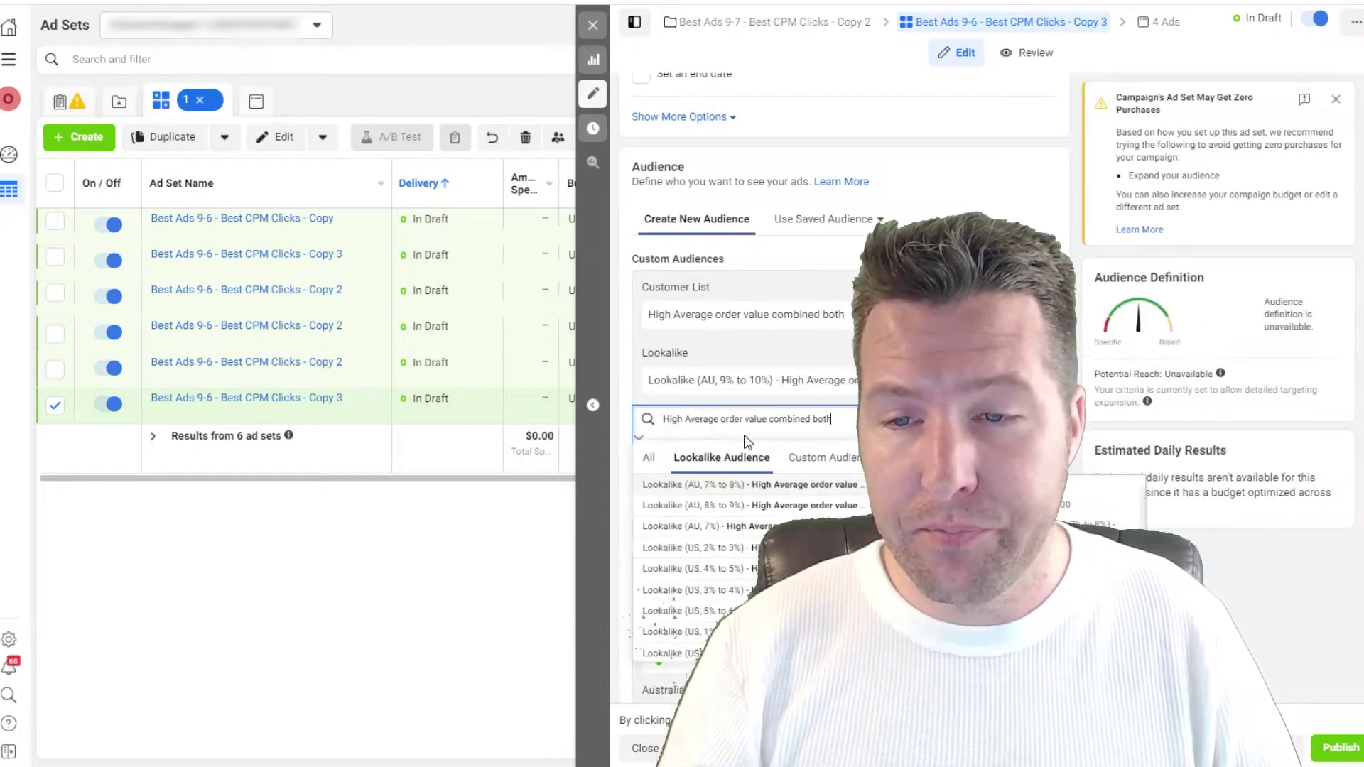
left_click(747, 505)
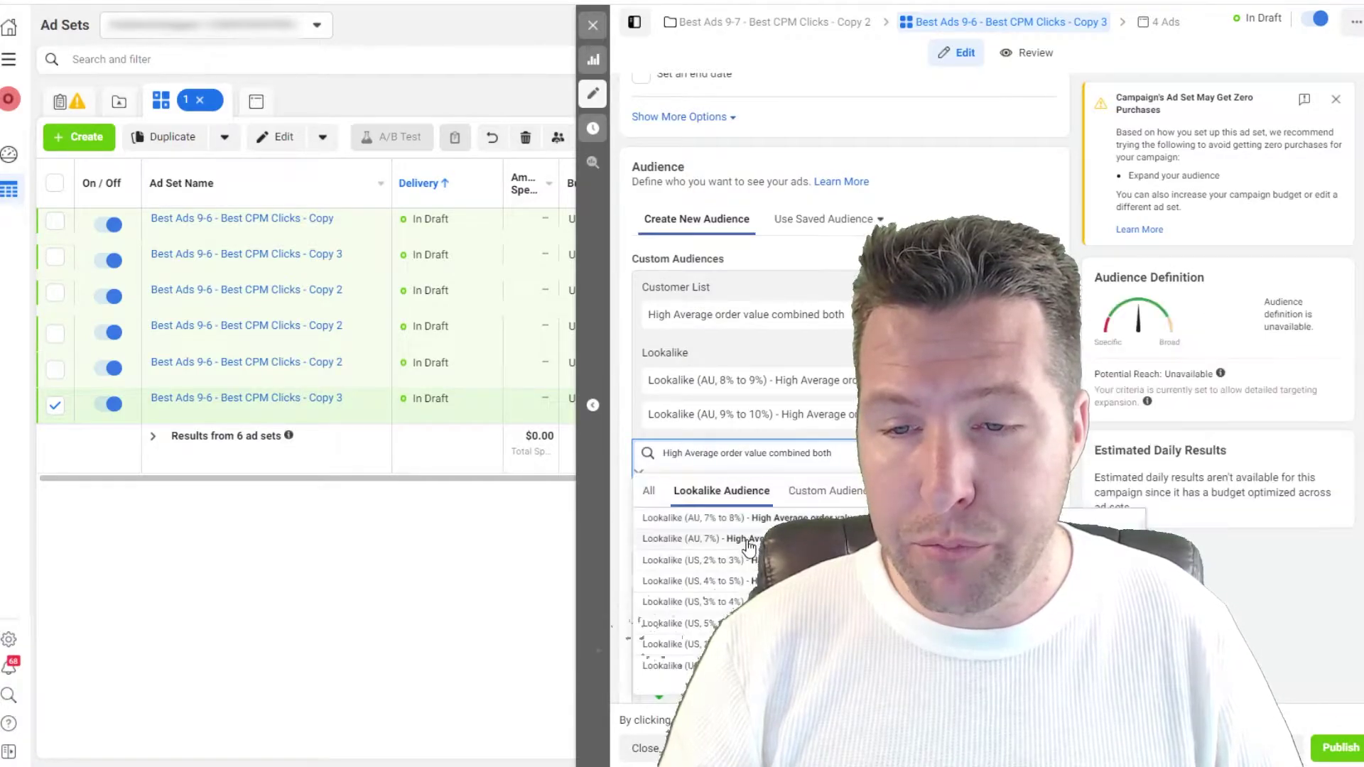
left_click(747, 544)
left_click(717, 593)
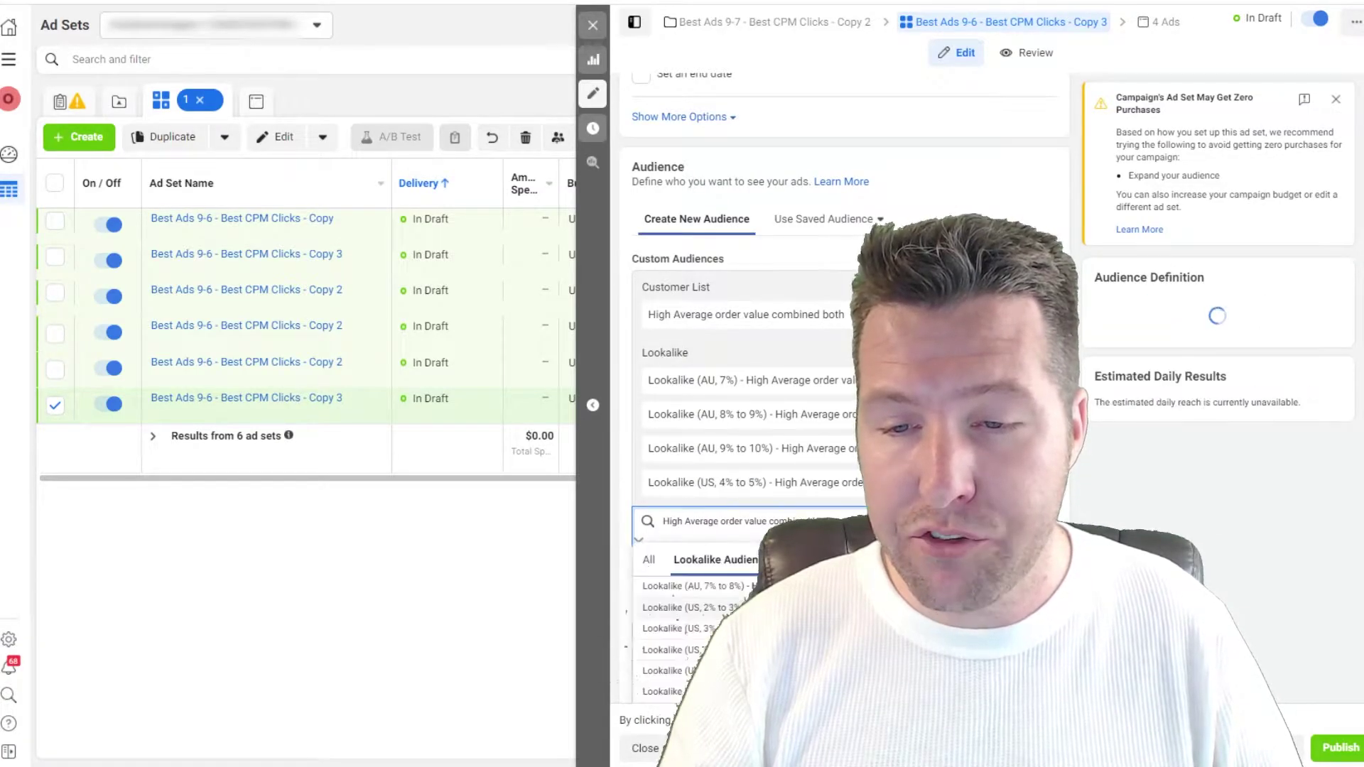
left_click(668, 607)
left_click(681, 706)
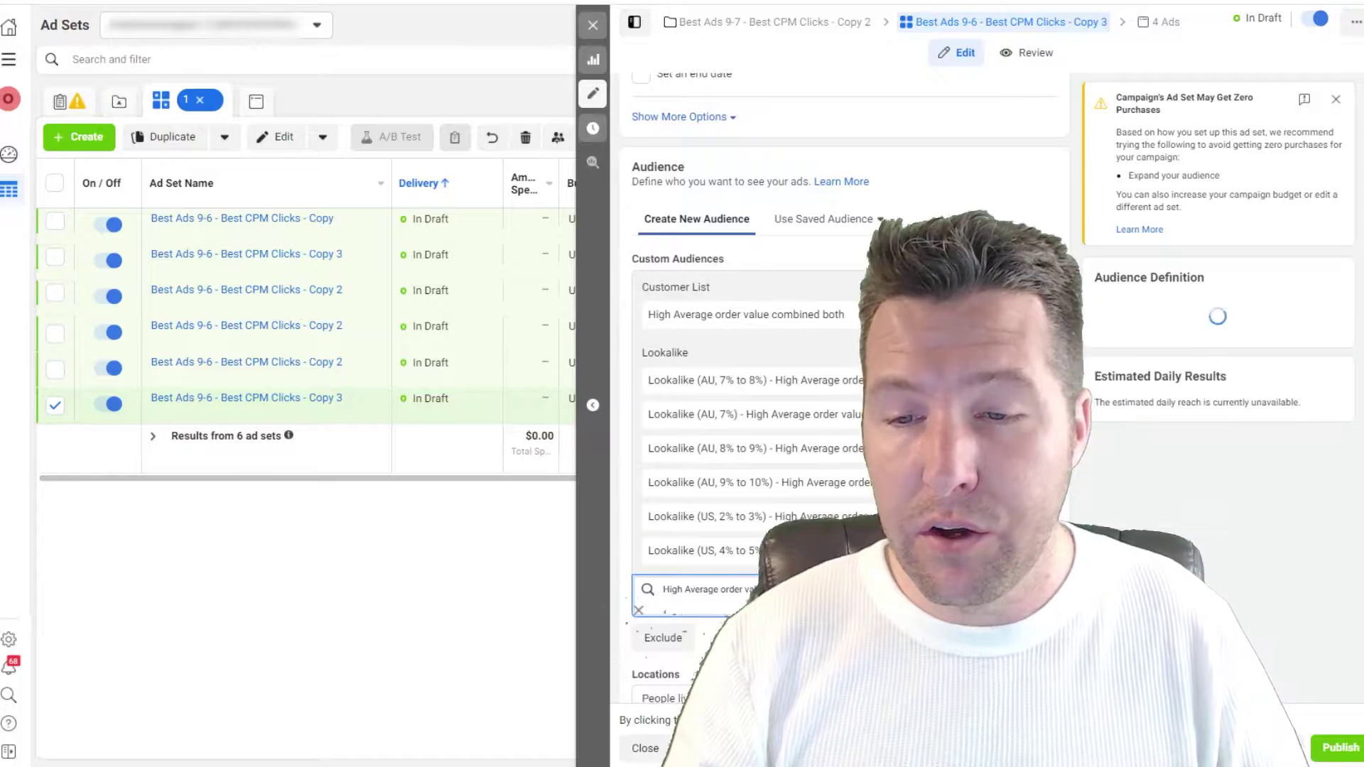
scroll(838, 355, "down", 3)
scroll(838, 355, "up", 3)
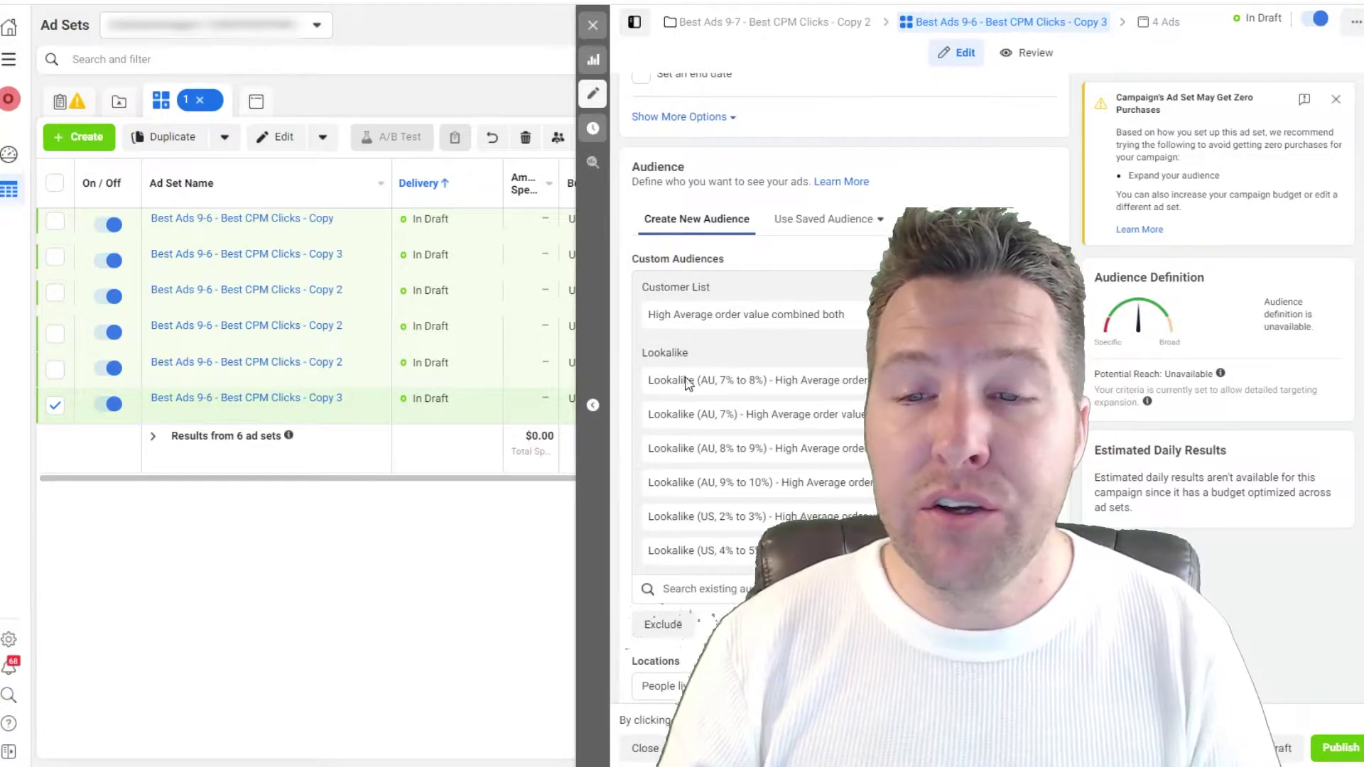
left_click(487, 374)
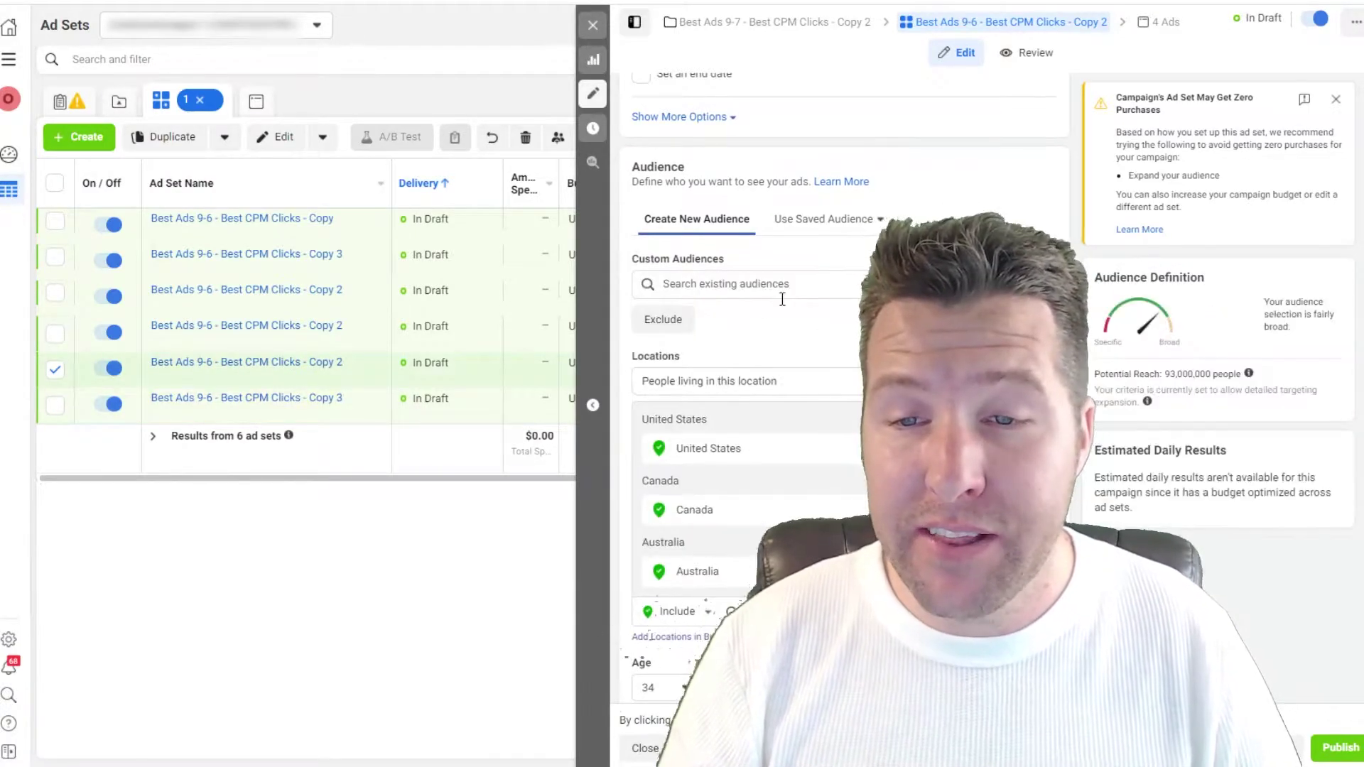
Step: Add the 'HIGH Average order value PLS' custom audience to Copy 2 and select its name
left_click(787, 283)
left_click(810, 224)
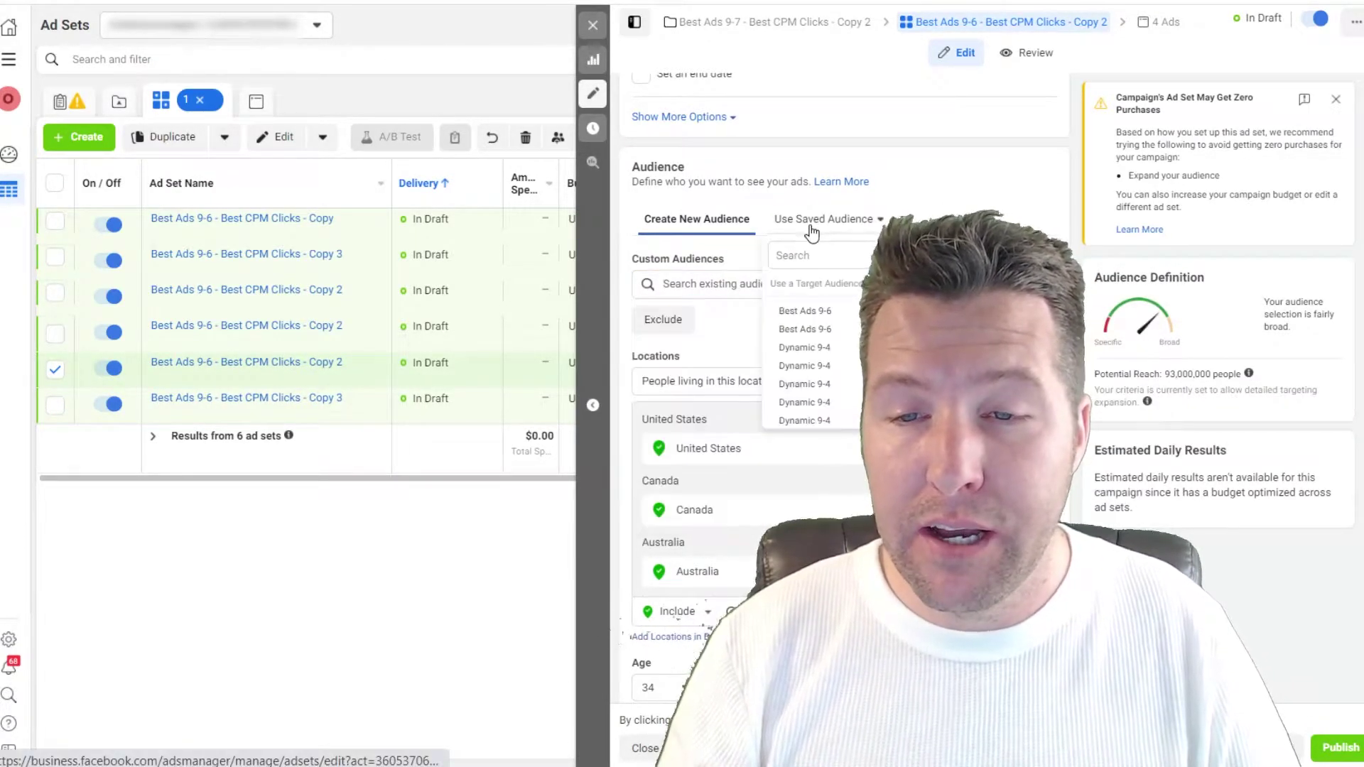
left_click(716, 283)
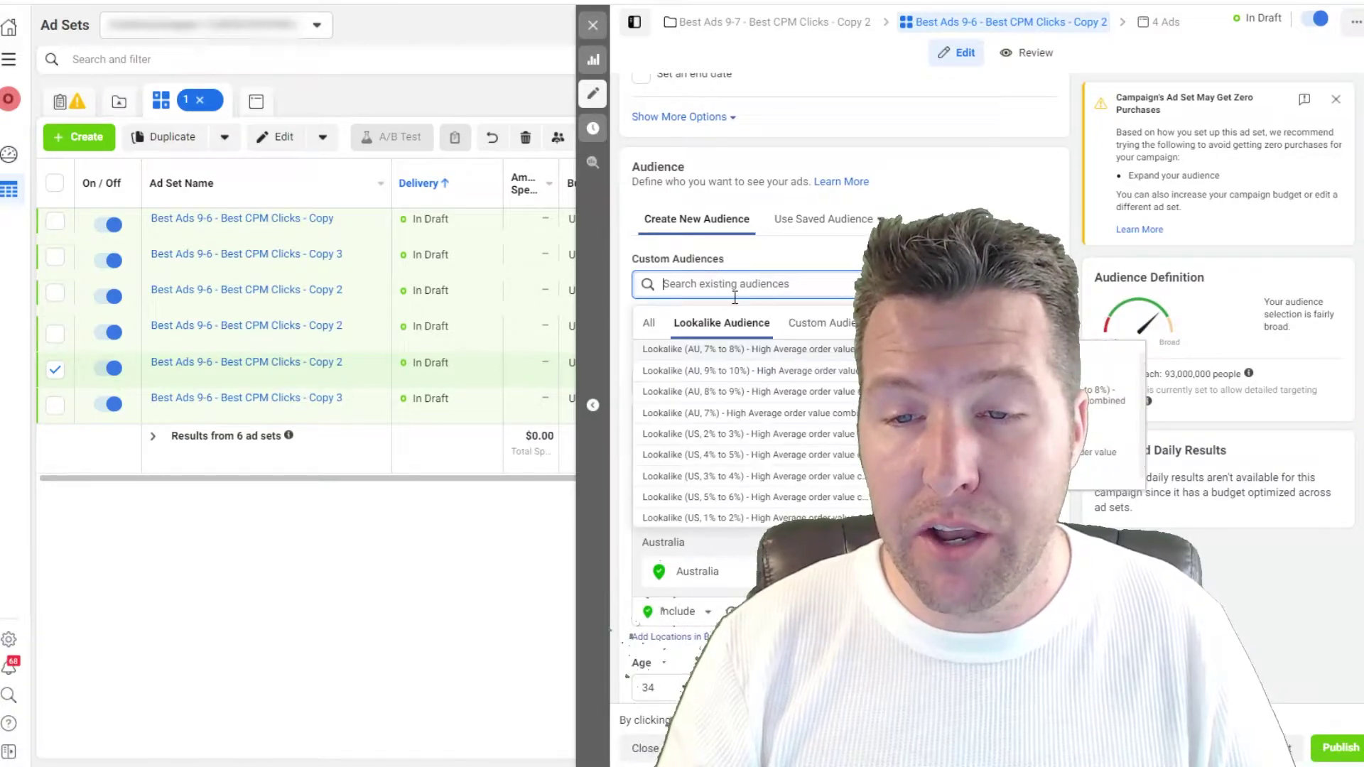
left_click(802, 322)
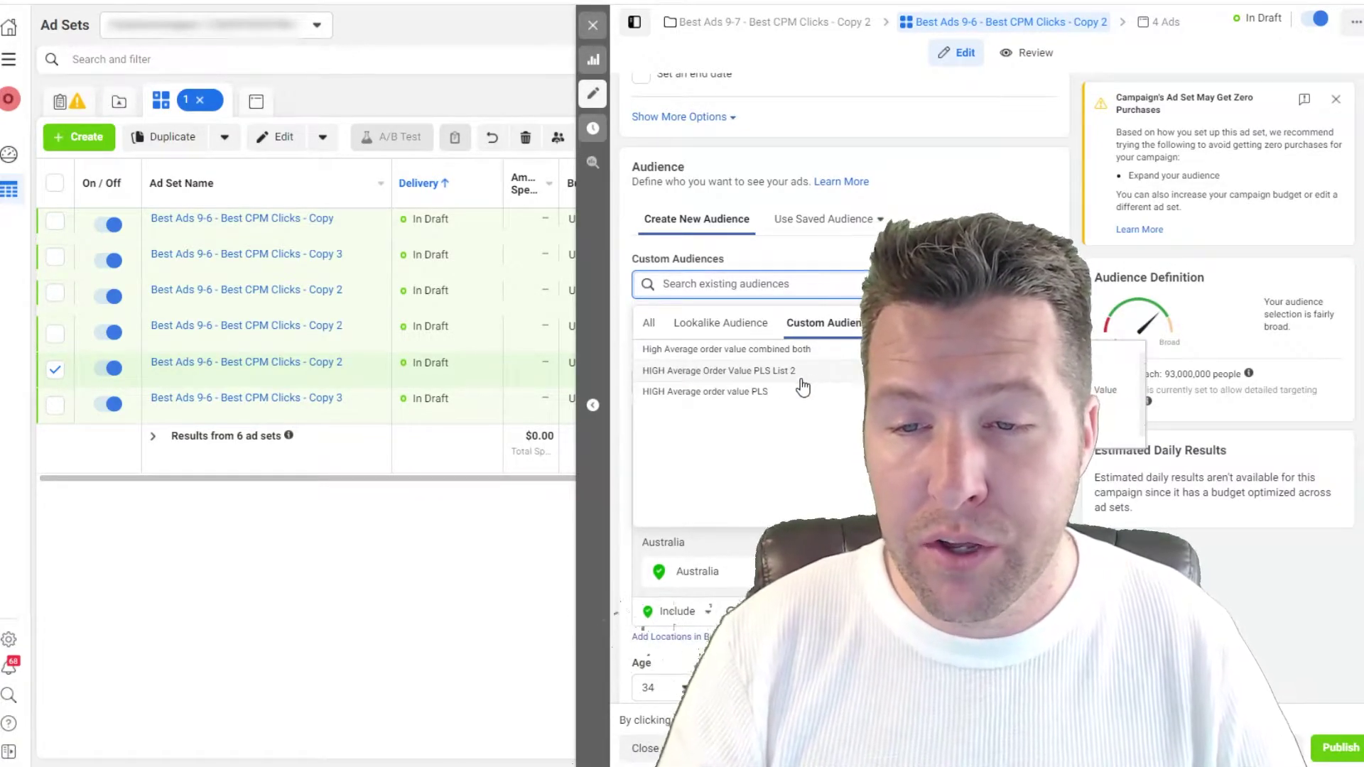
left_click(705, 391)
triple_click(765, 316)
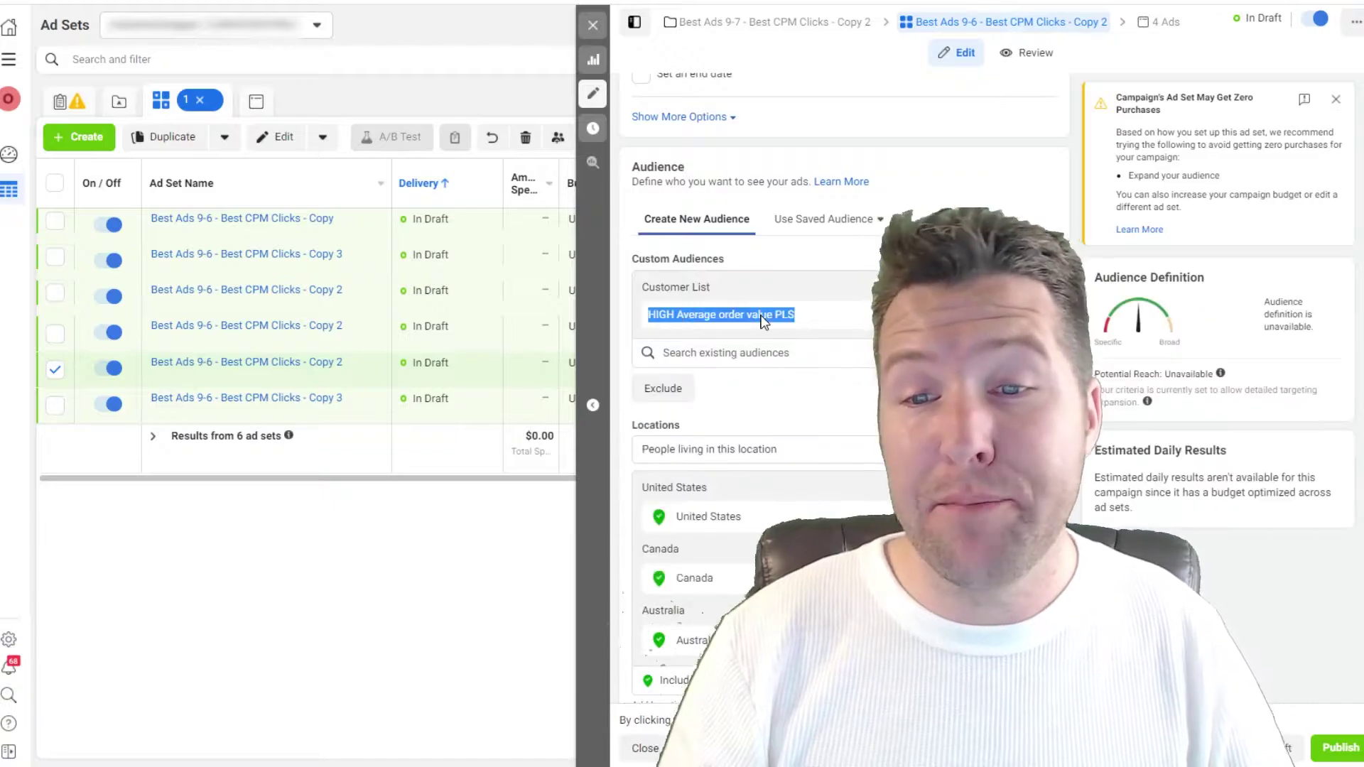
Step: Add eight US lookalikes of that list spanning 1% to 6%
left_click(728, 375)
key("ctrl+v")
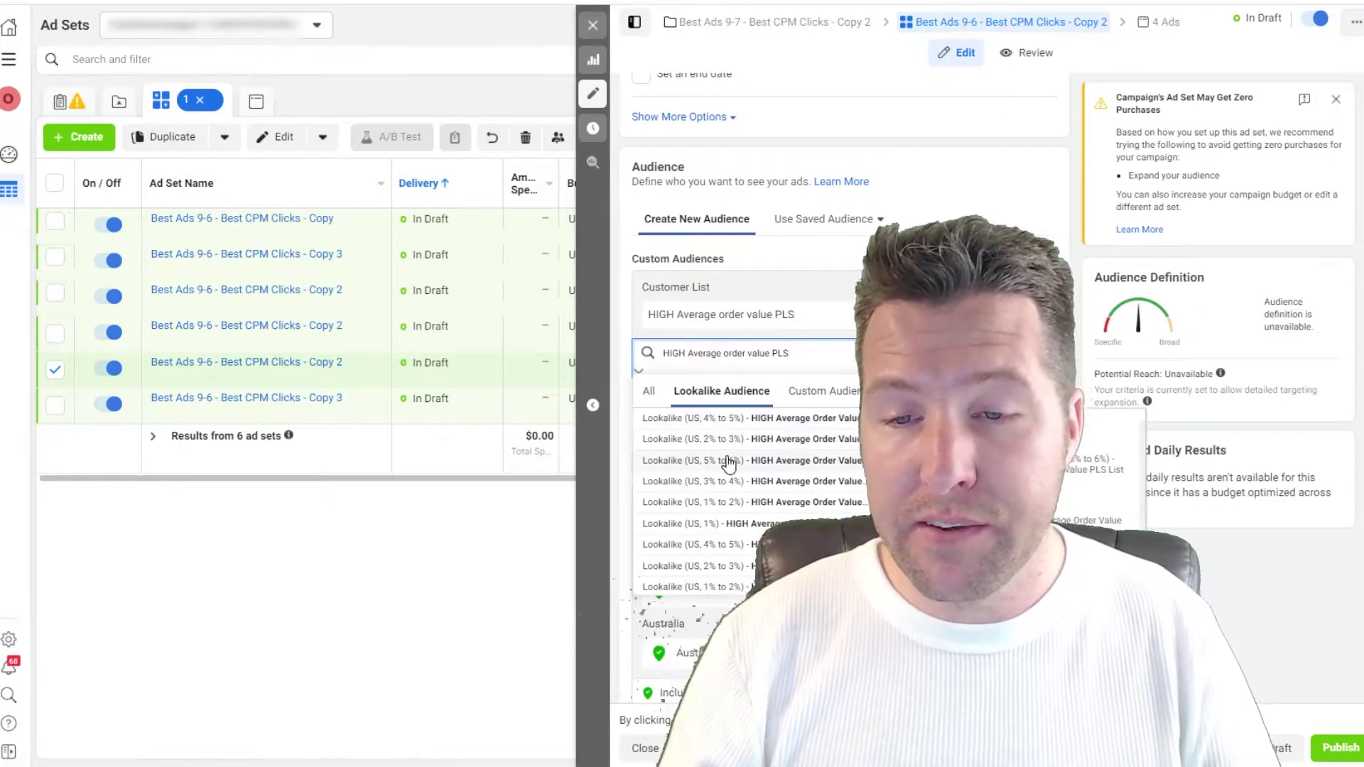
left_click(728, 463)
left_click(718, 525)
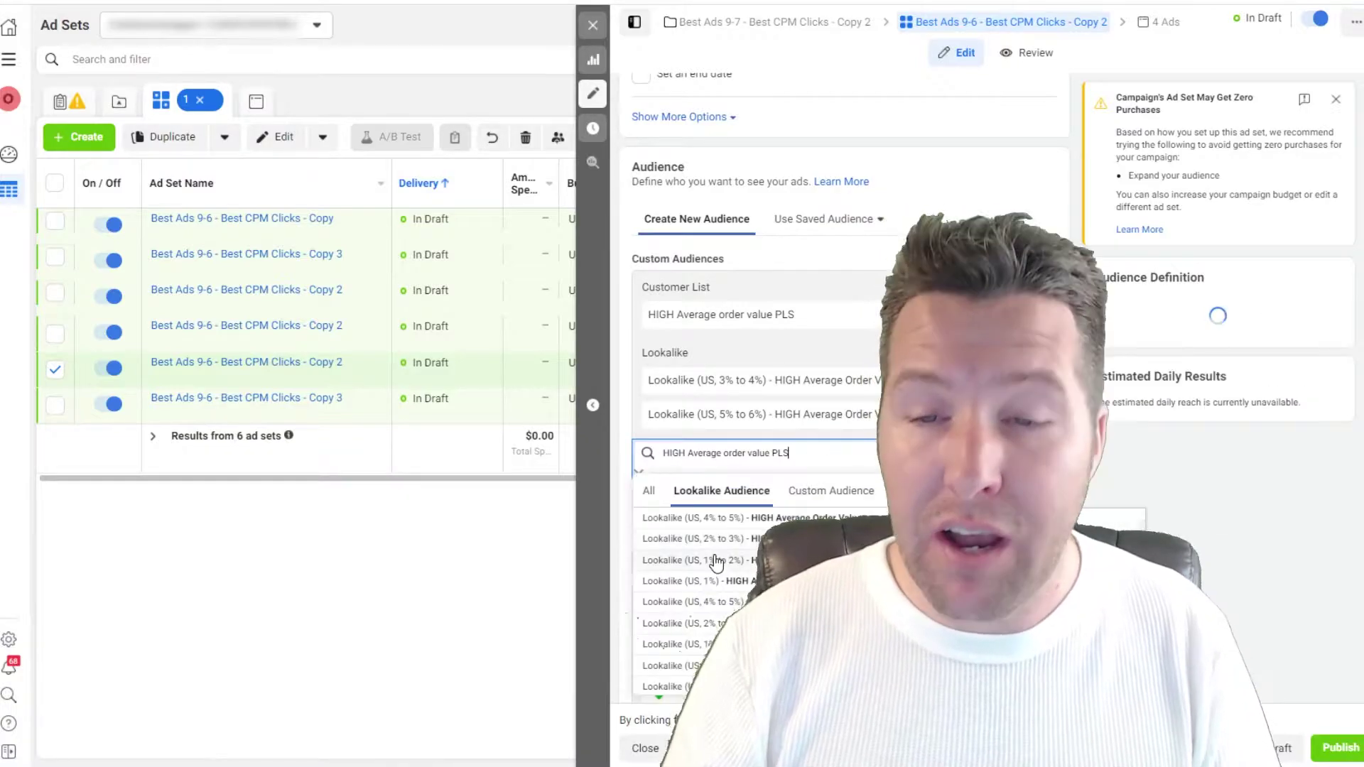
left_click(716, 561)
left_click(713, 604)
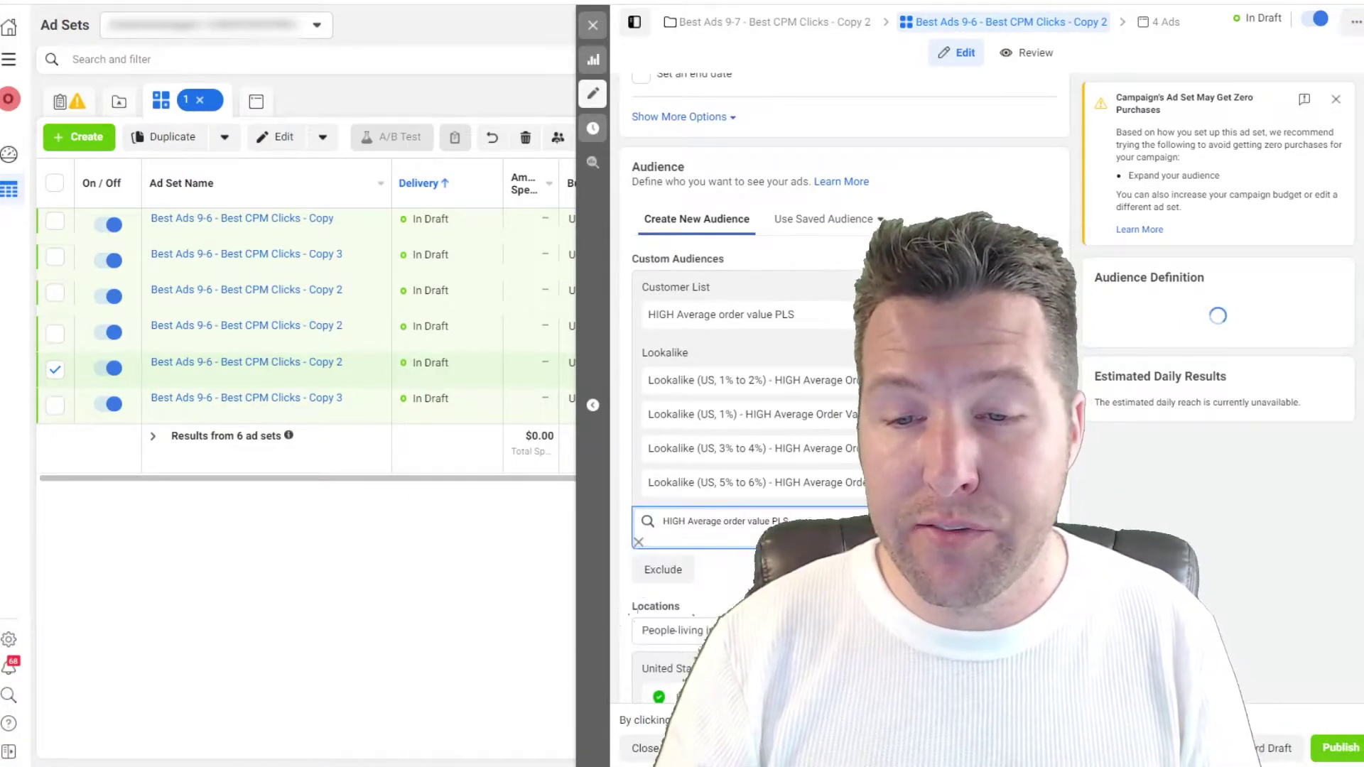
left_click(713, 561)
left_click(714, 600)
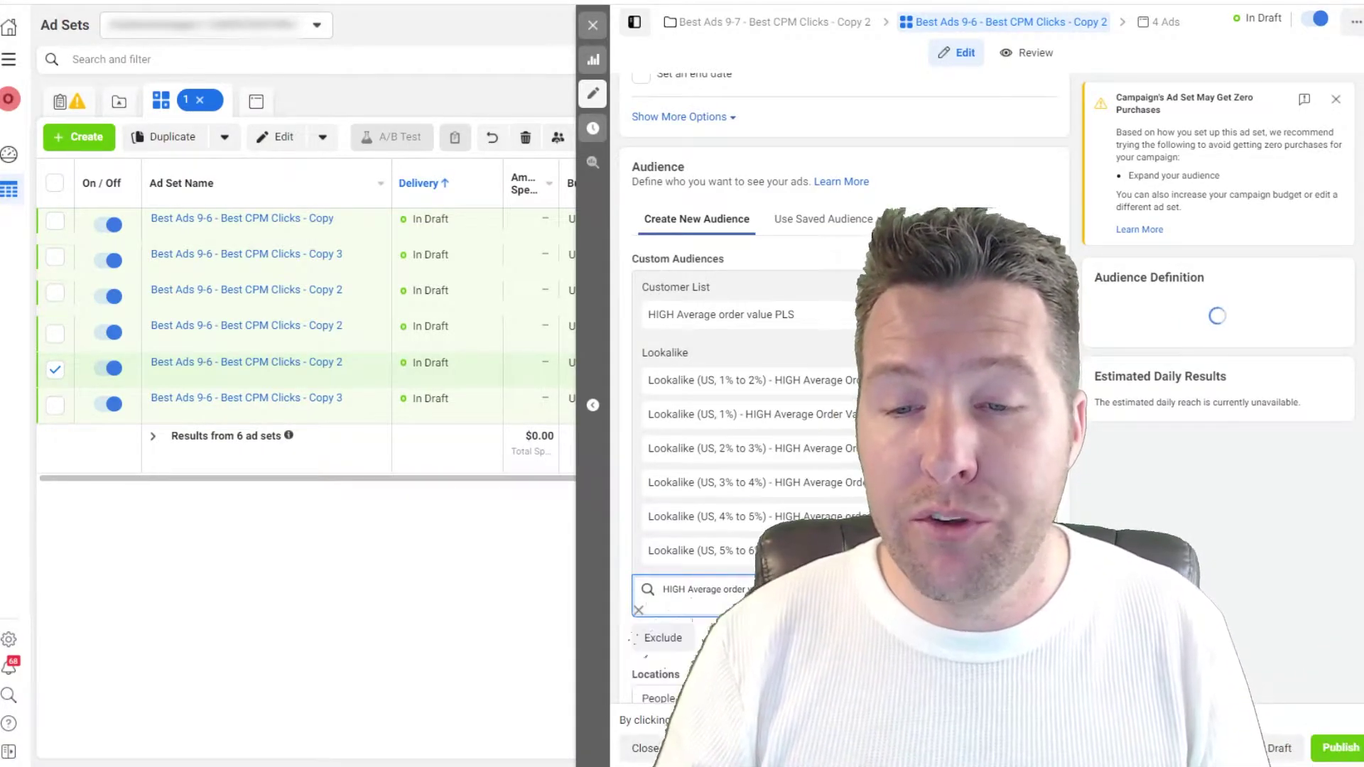
left_click(714, 653)
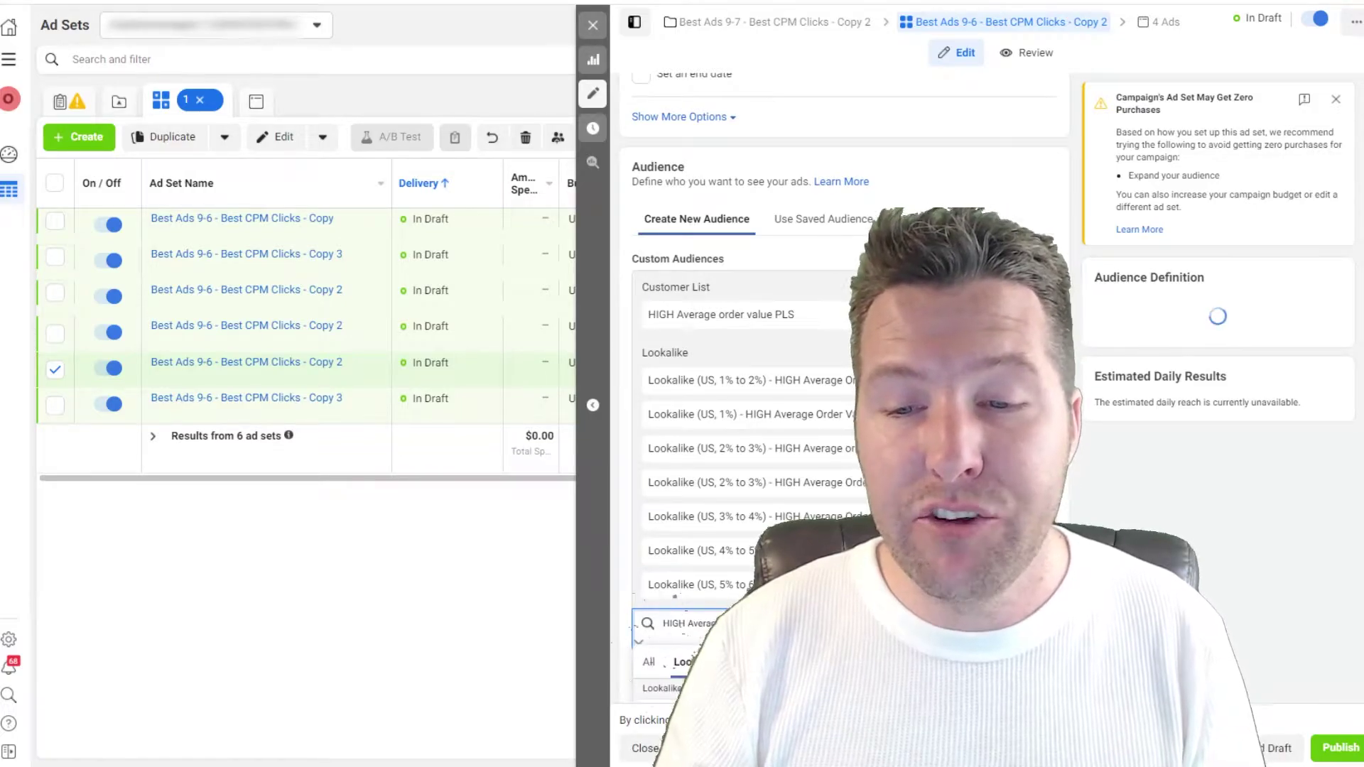
left_click(713, 710)
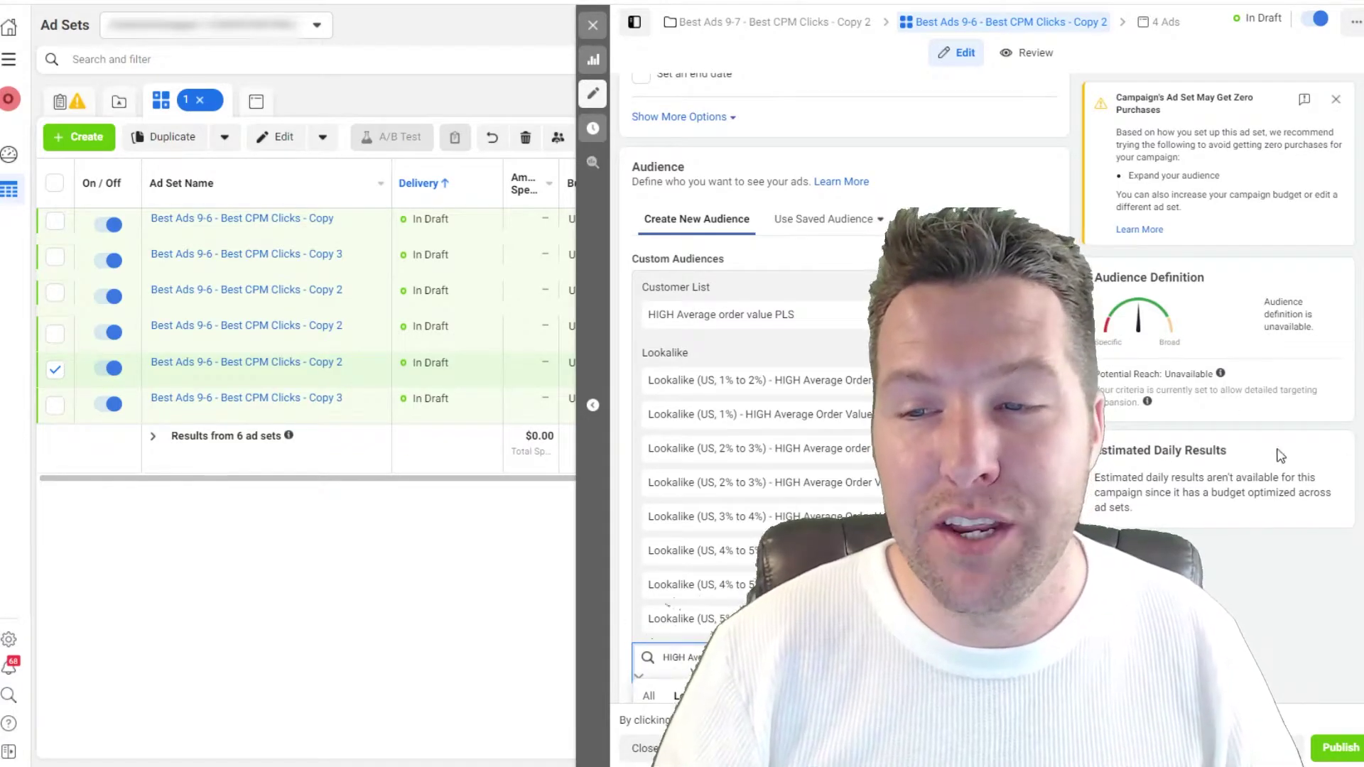
scroll(838, 356, "down", 15)
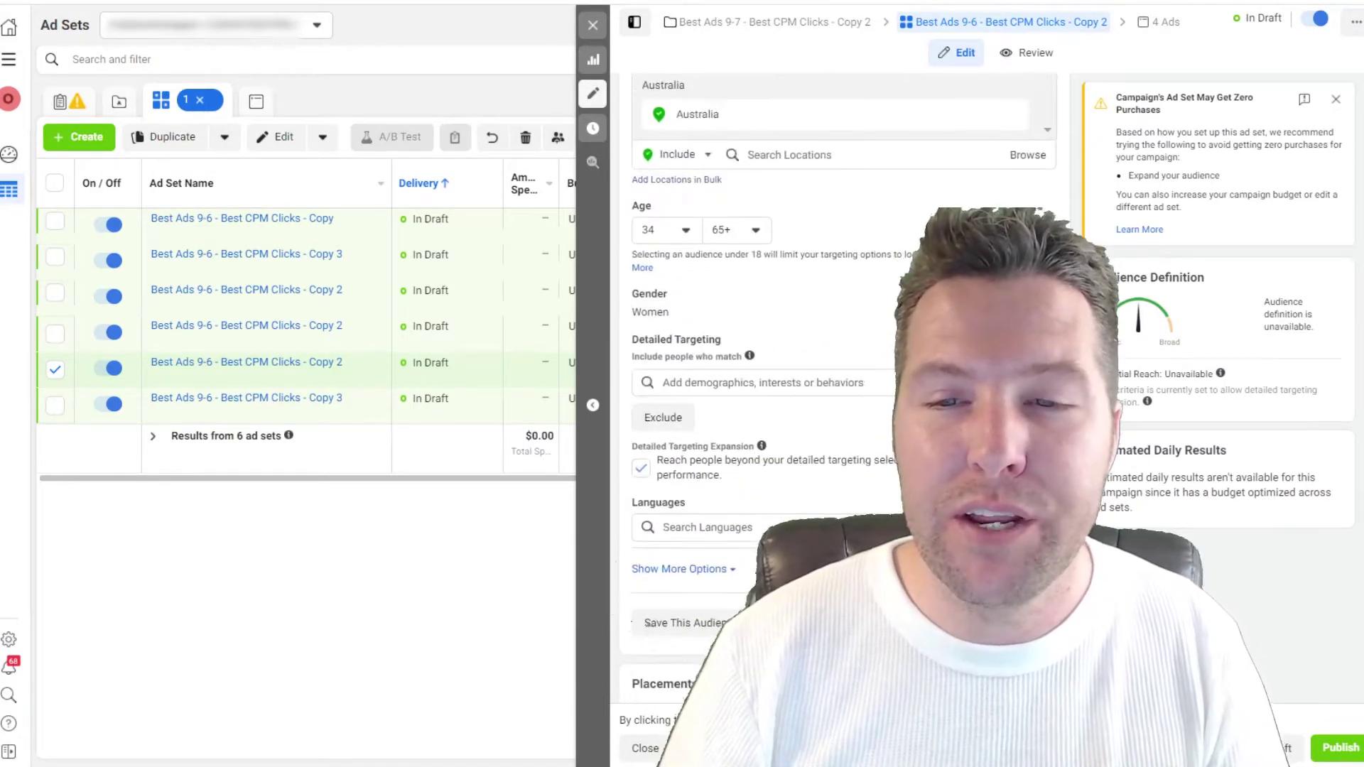
scroll(838, 355, "up", 4)
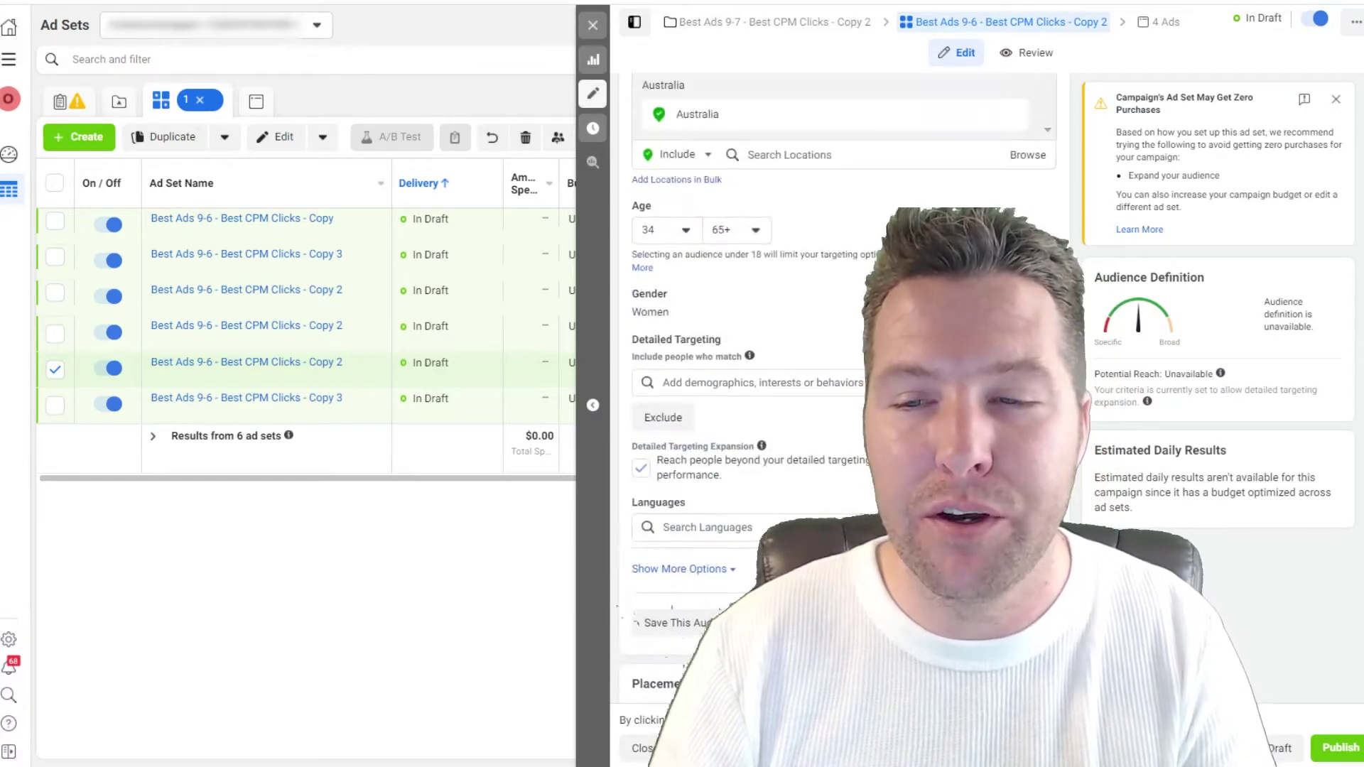
left_click(746, 382)
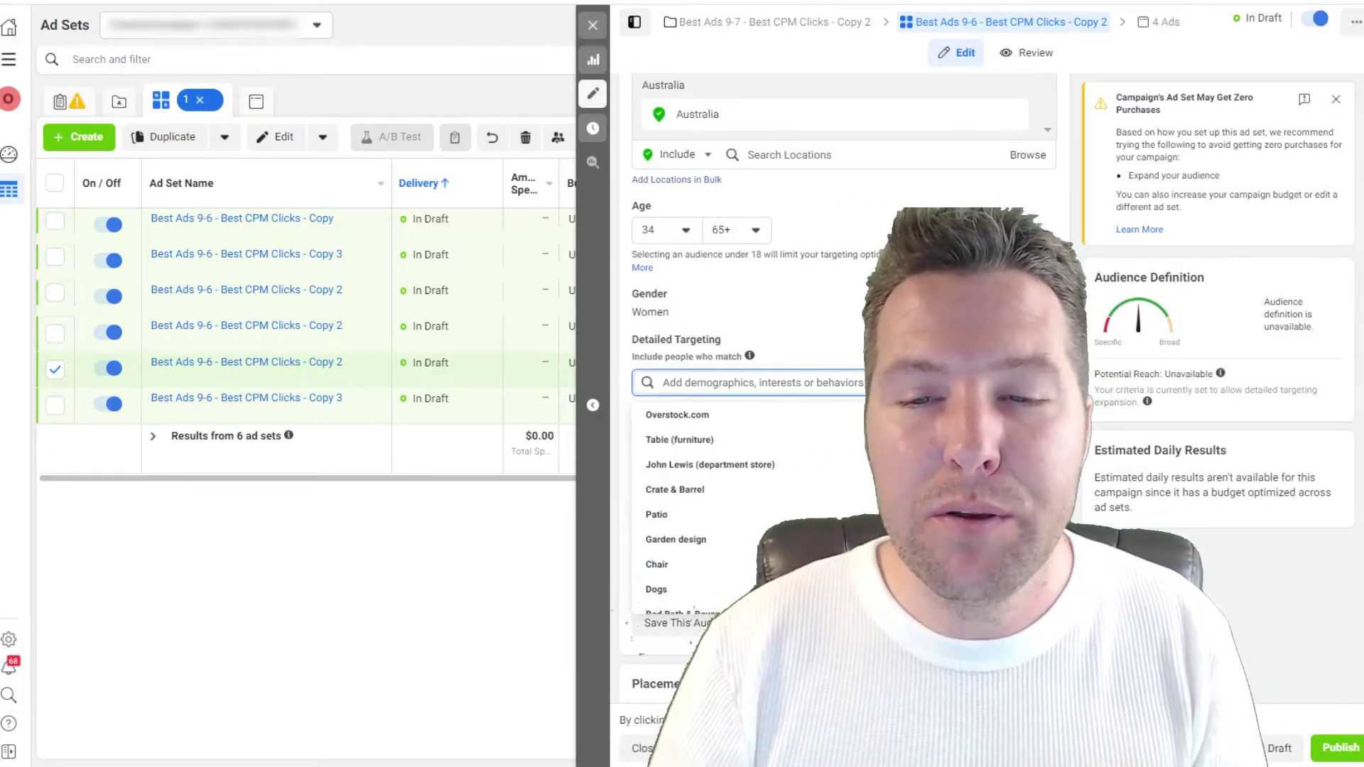
key("Escape")
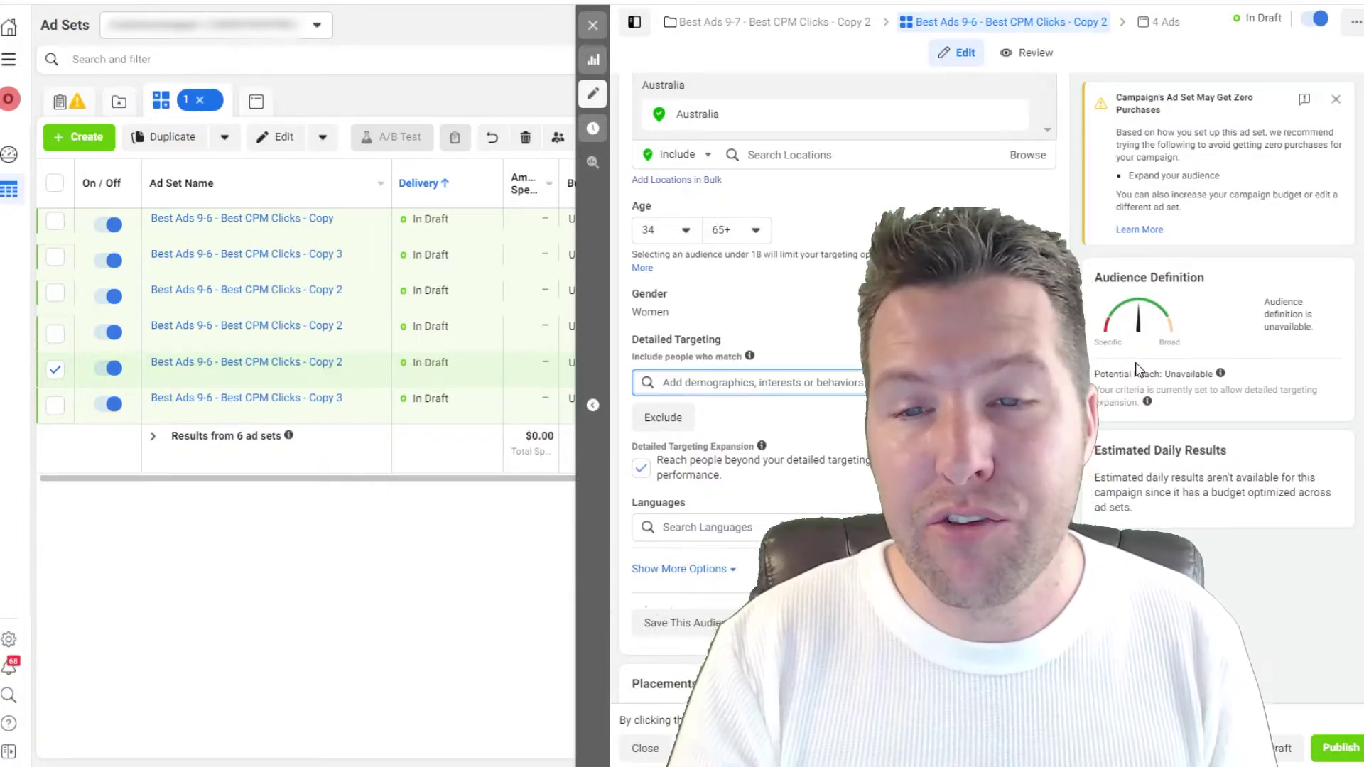
scroll(1136, 370, "up", 8)
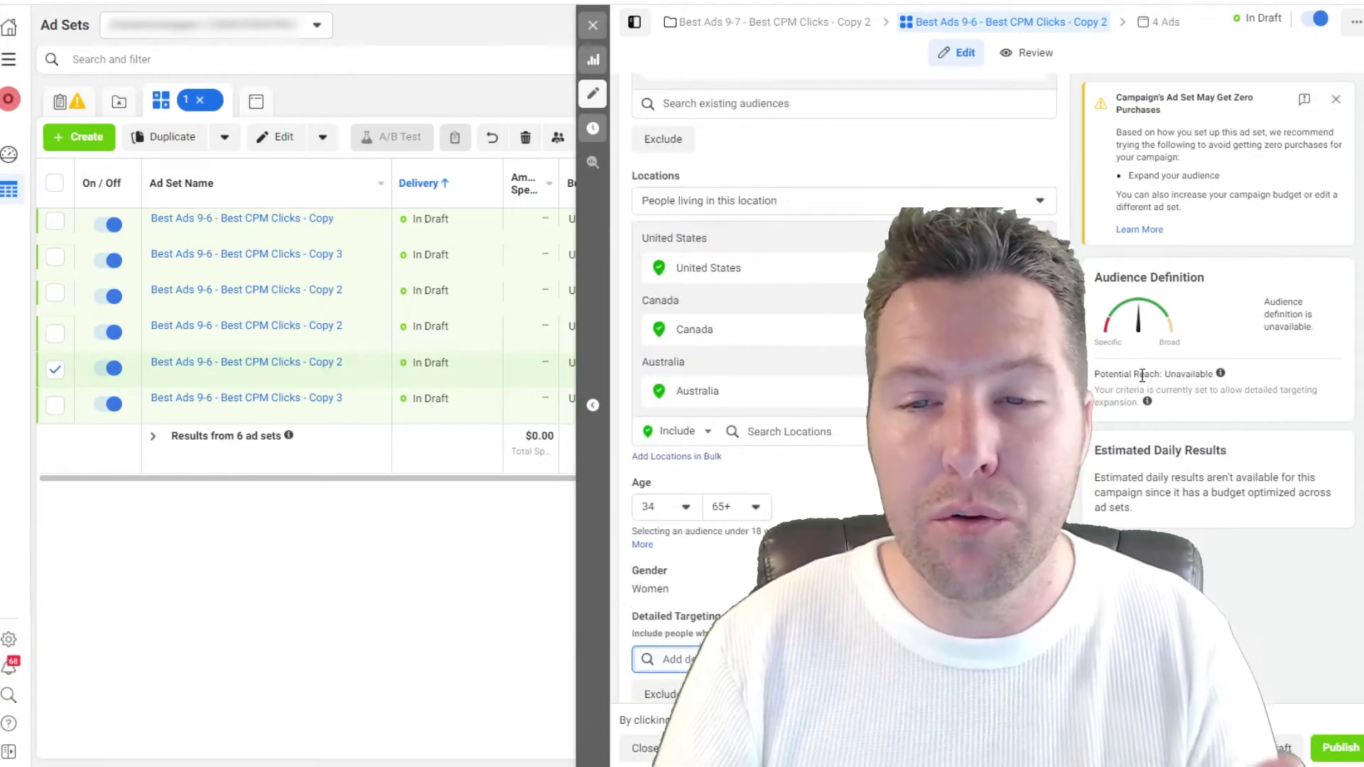
scroll(1119, 377, "up", 4)
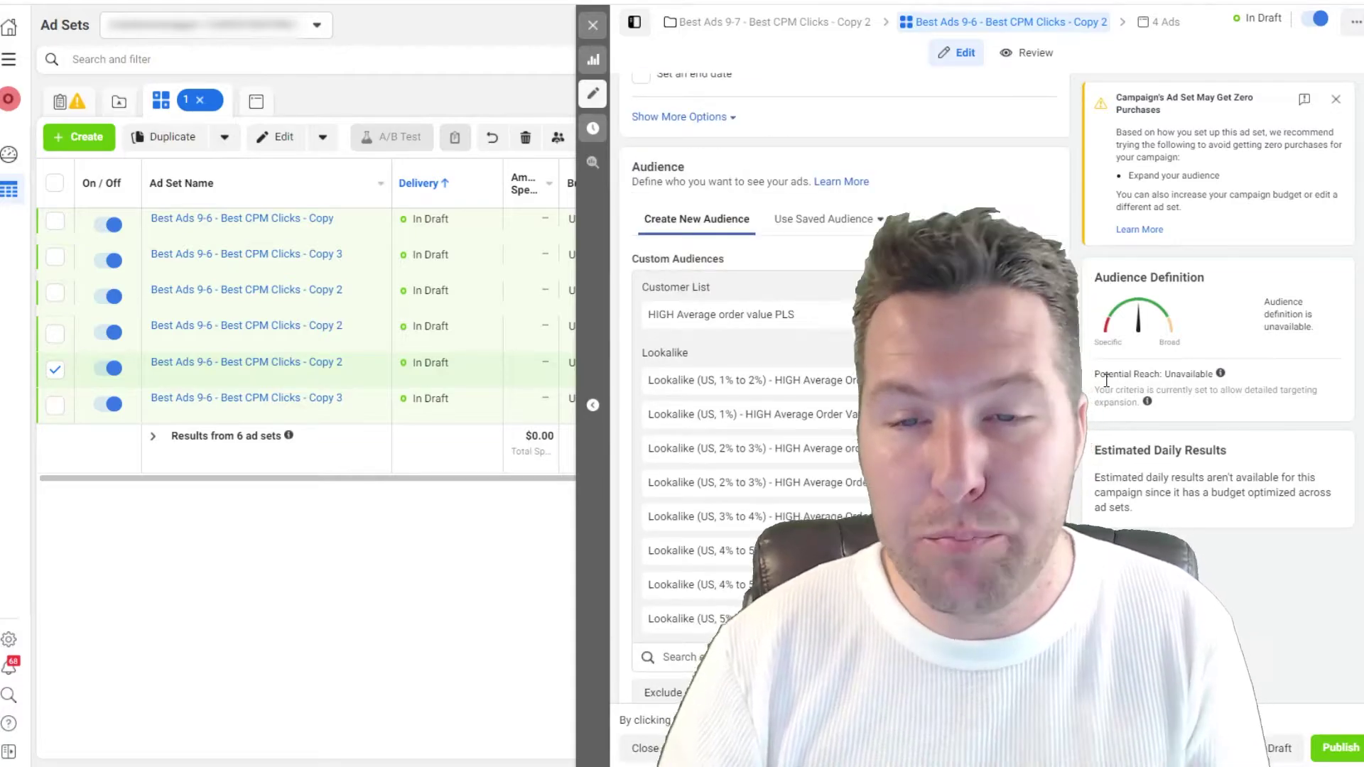
scroll(1106, 380, "up", 1)
scroll(1095, 334, "down", 1)
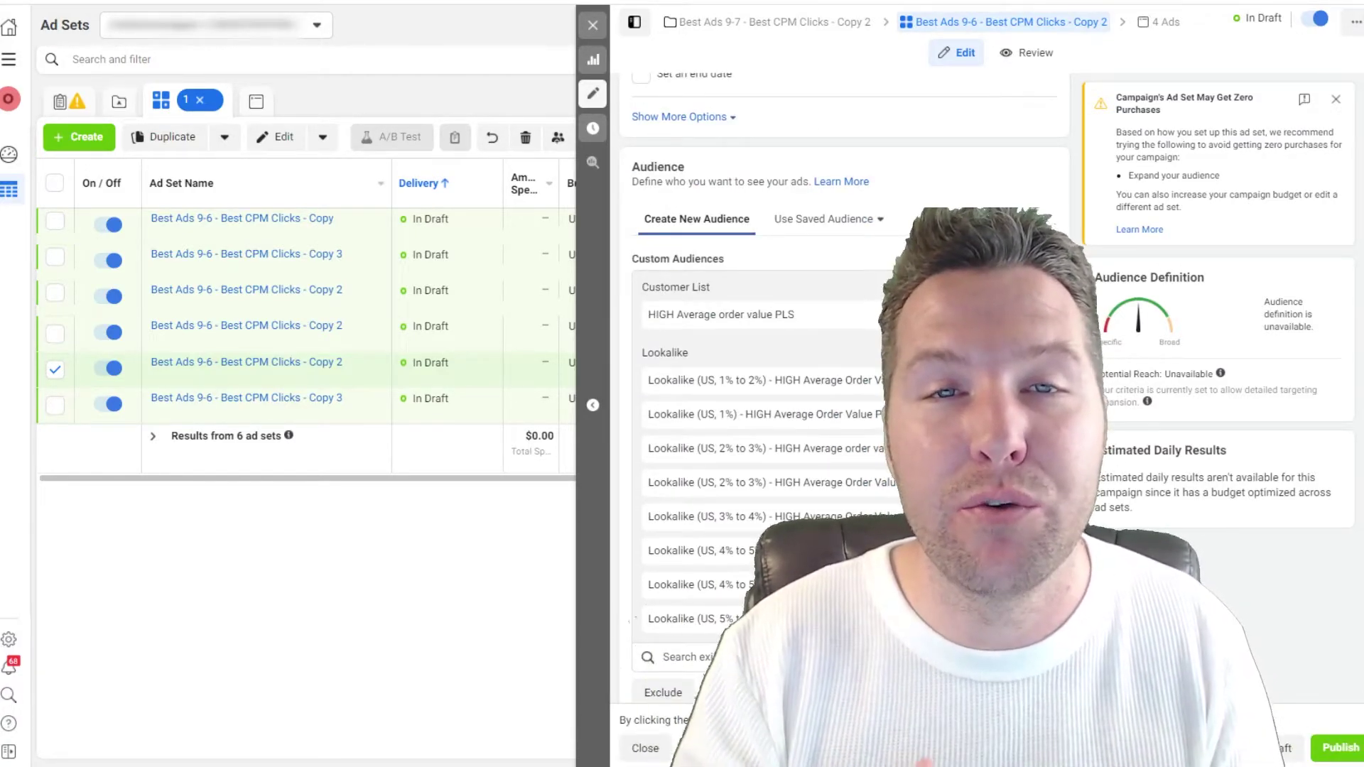
scroll(843, 383, "down", 5)
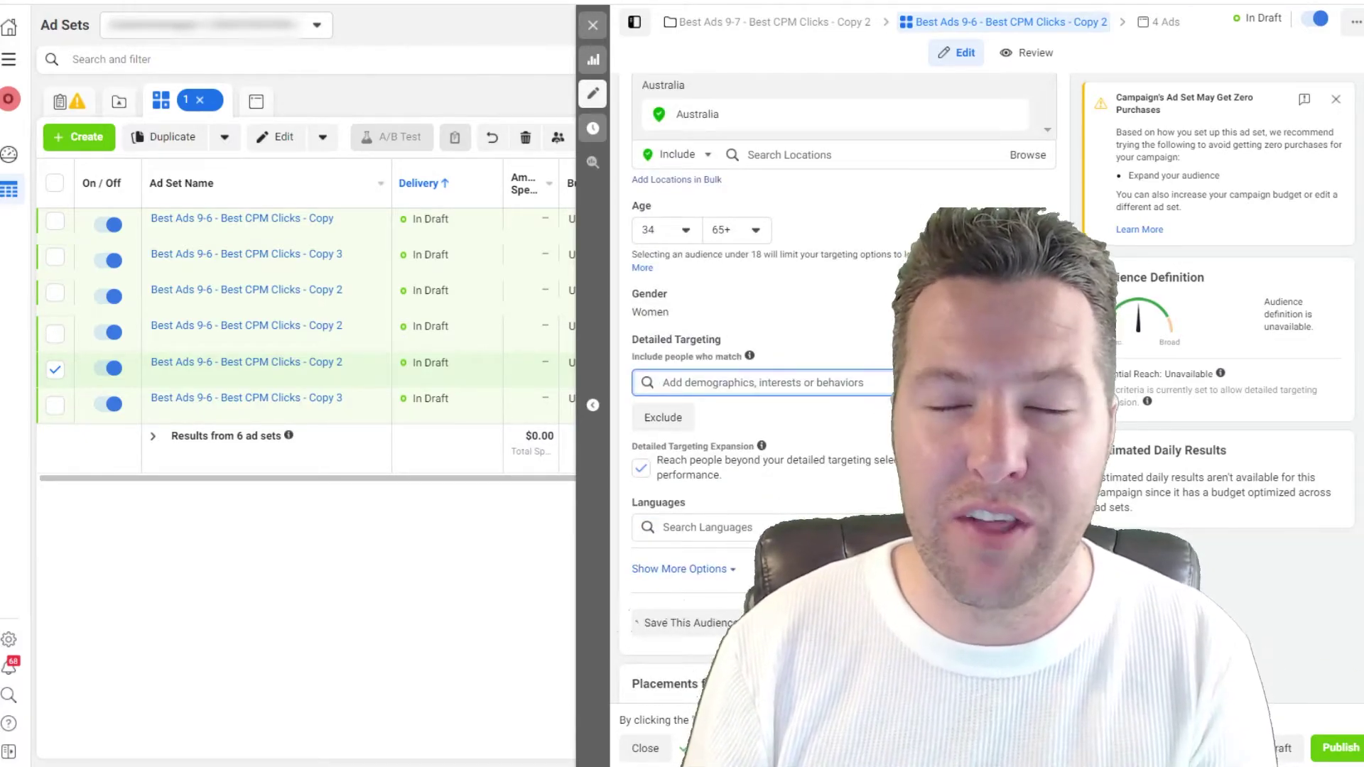
scroll(844, 383, "down", 3)
scroll(844, 384, "up", 3)
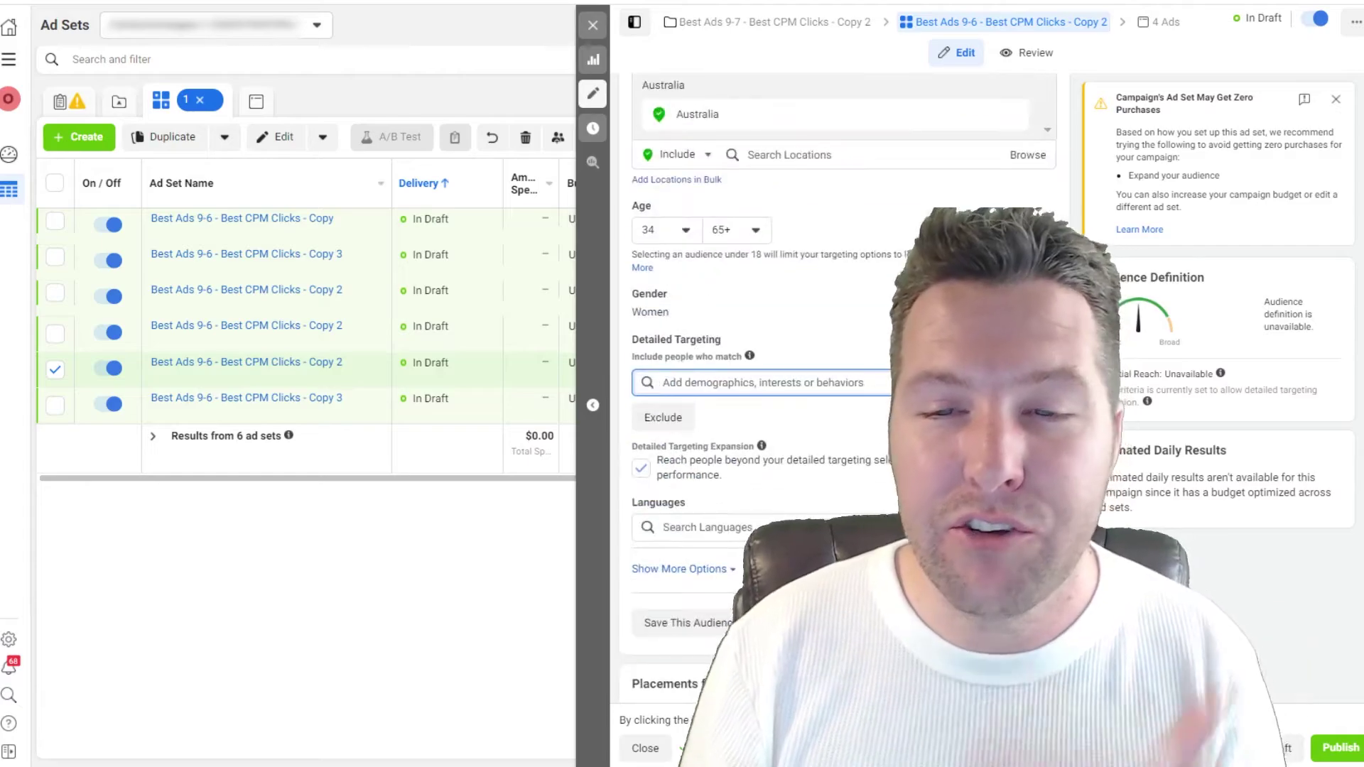
scroll(843, 383, "up", 6)
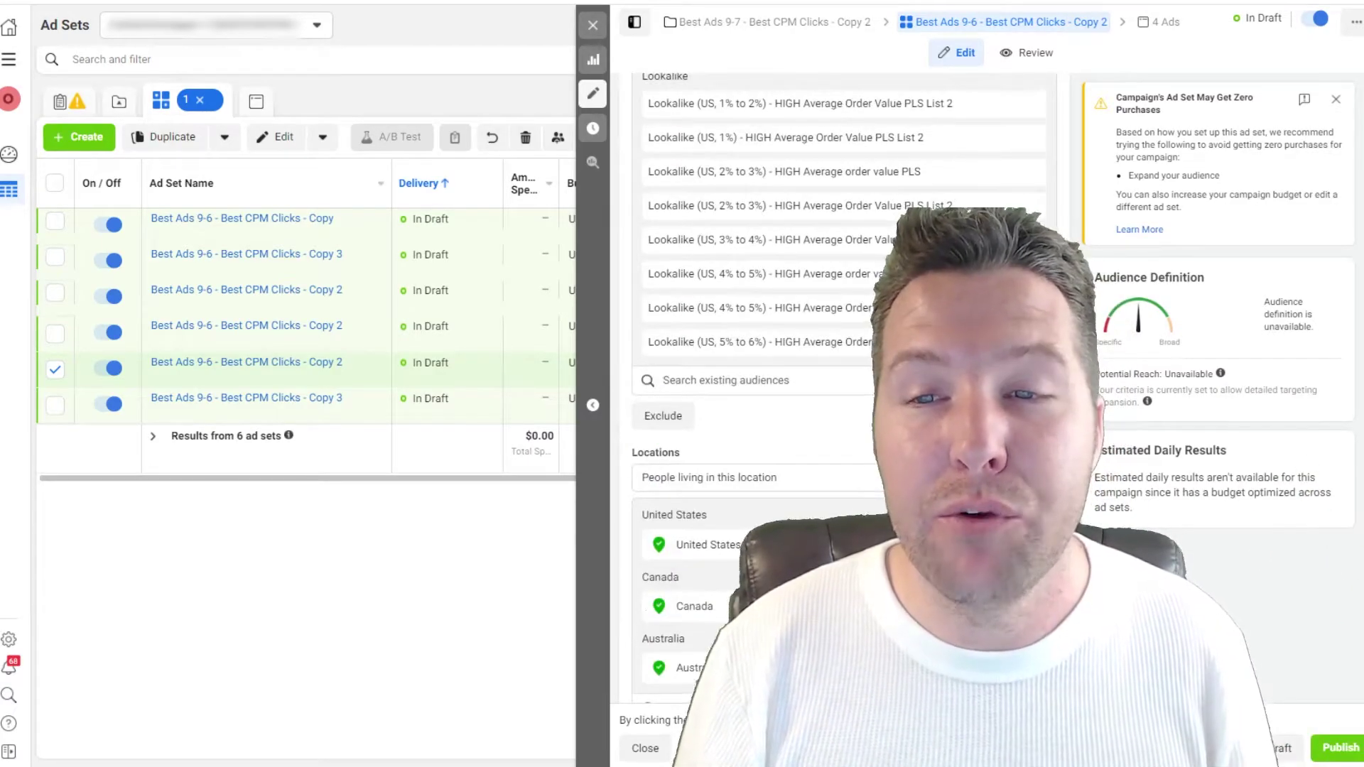
scroll(844, 384, "up", 4)
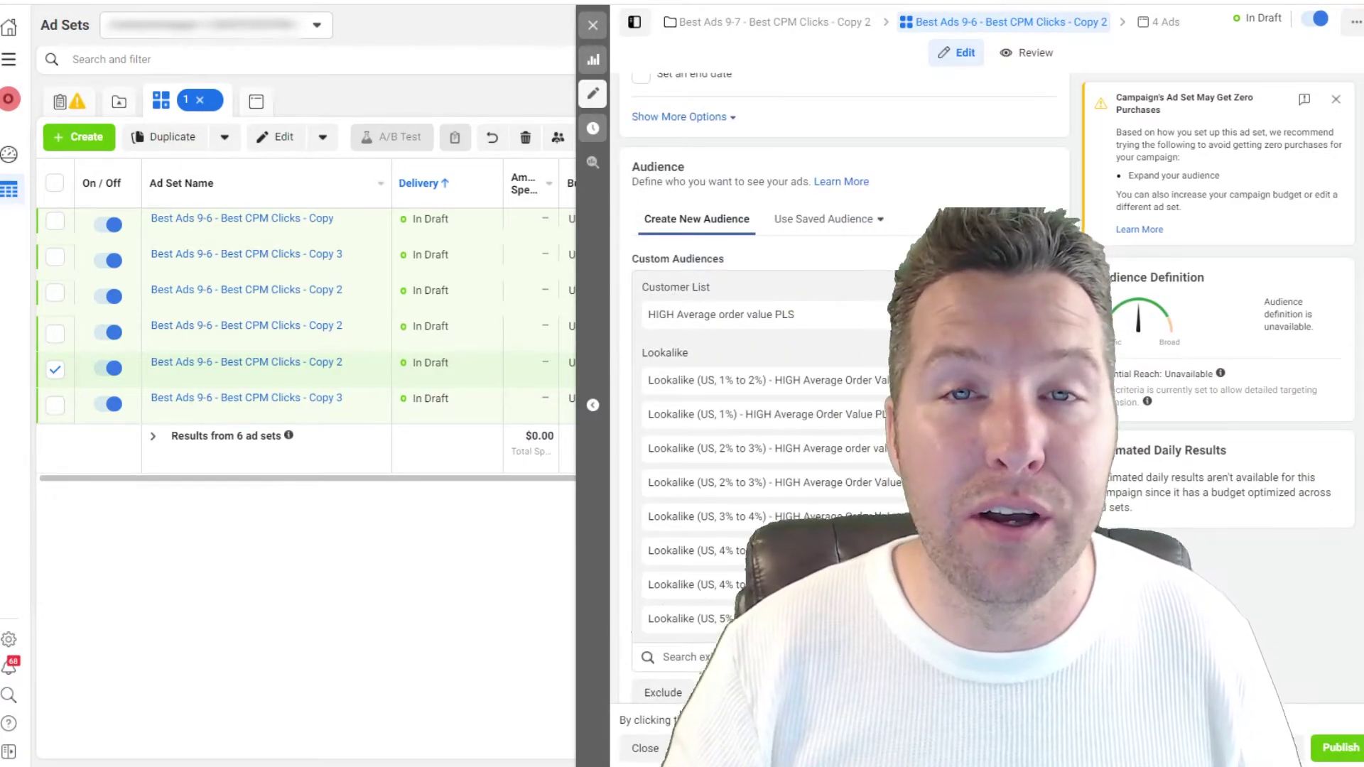
scroll(843, 384, "down", 4)
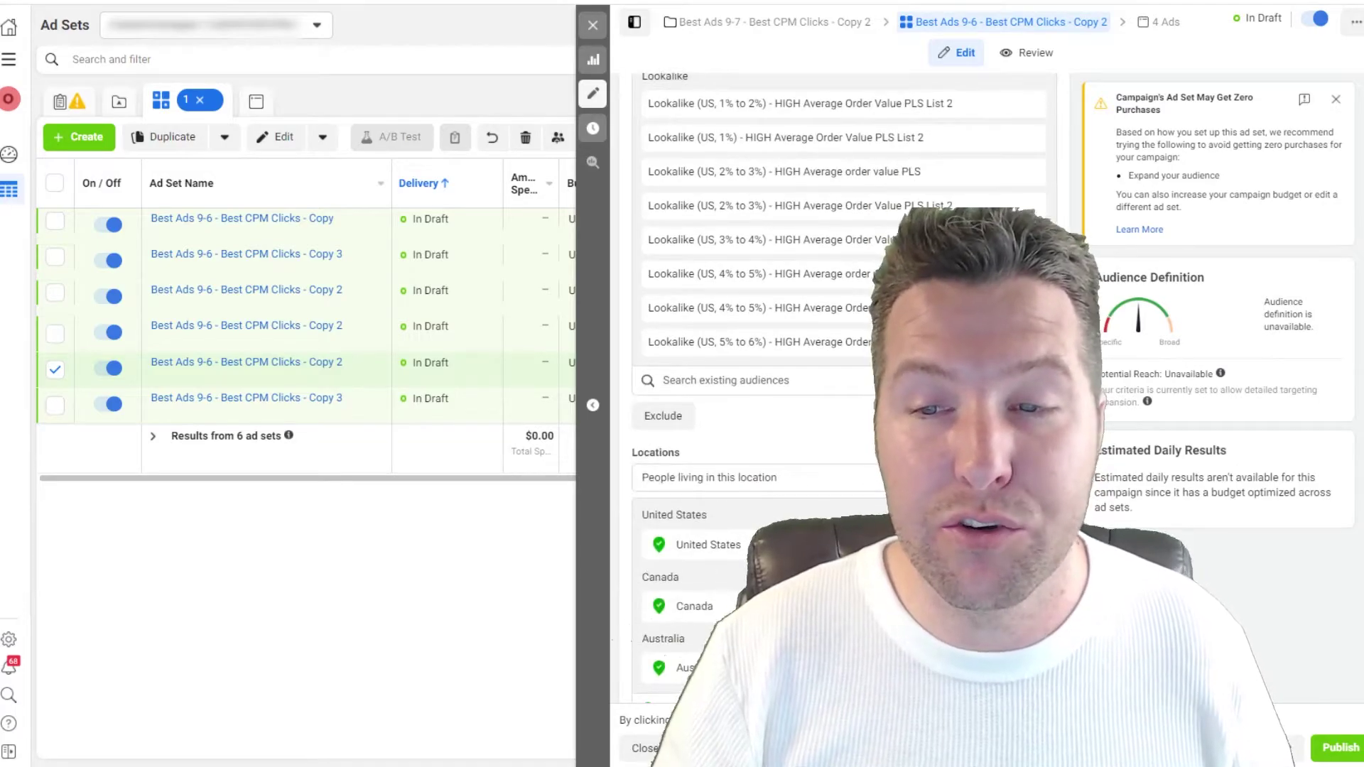
scroll(844, 384, "up", 4)
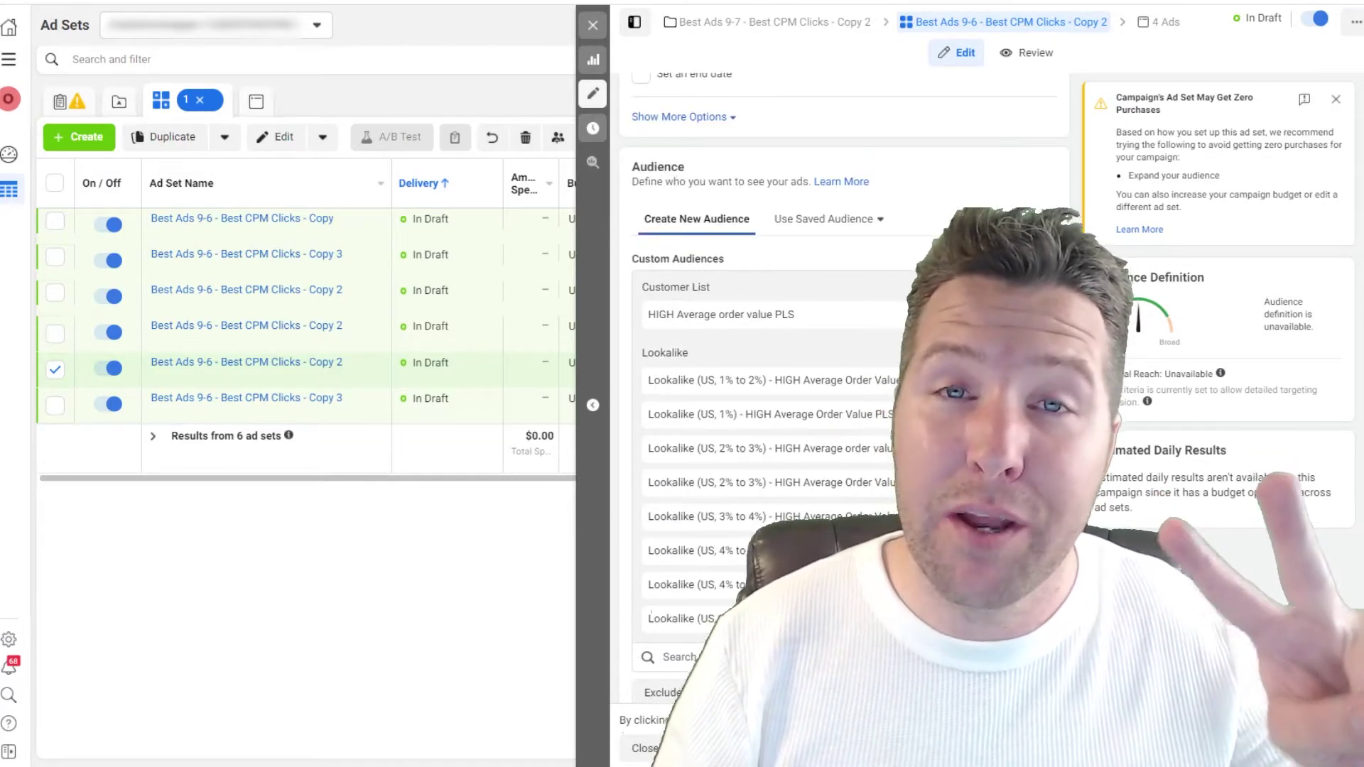